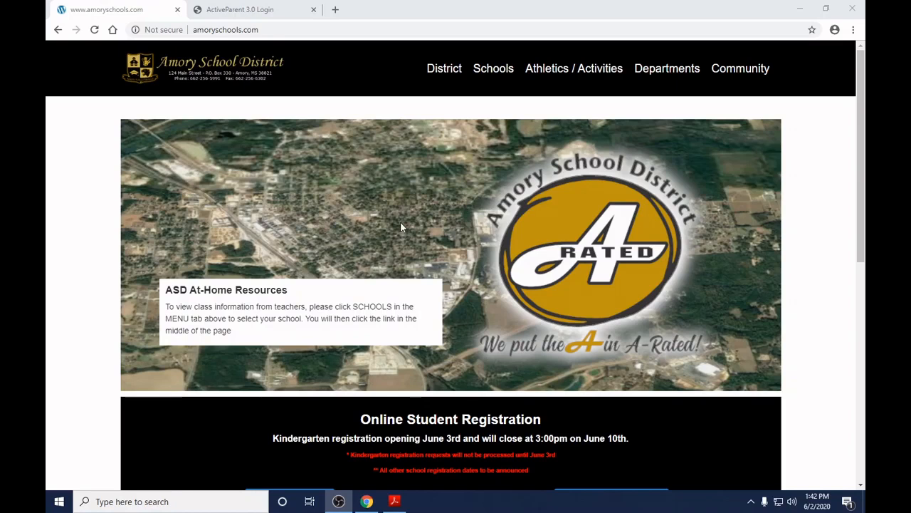
Go to the district's New Student page and follow the New Student Registration link to the external form.
{"action": "scroll", "coordinate": [399, 227], "scroll_direction": "down", "scroll_amount": 2}
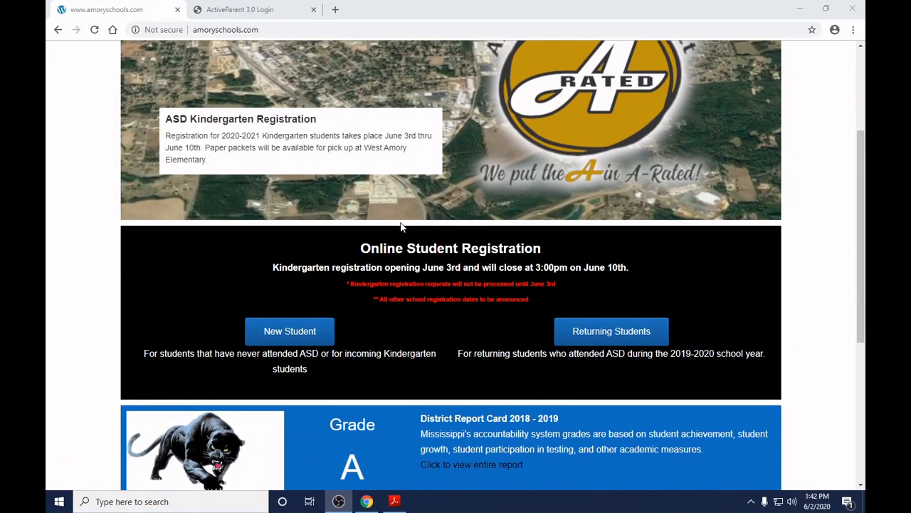
{"action": "scroll", "coordinate": [401, 226], "scroll_direction": "down", "scroll_amount": 1}
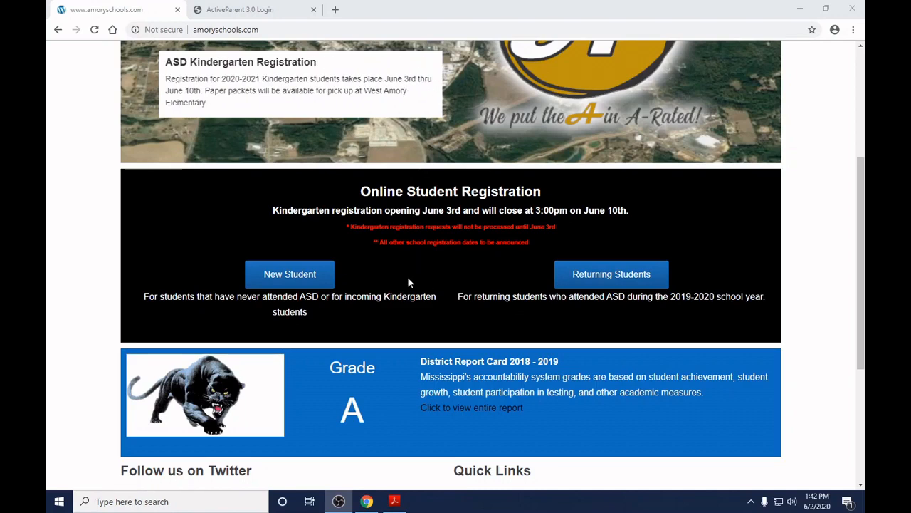
{"action": "left_click", "coordinate": [285, 277]}
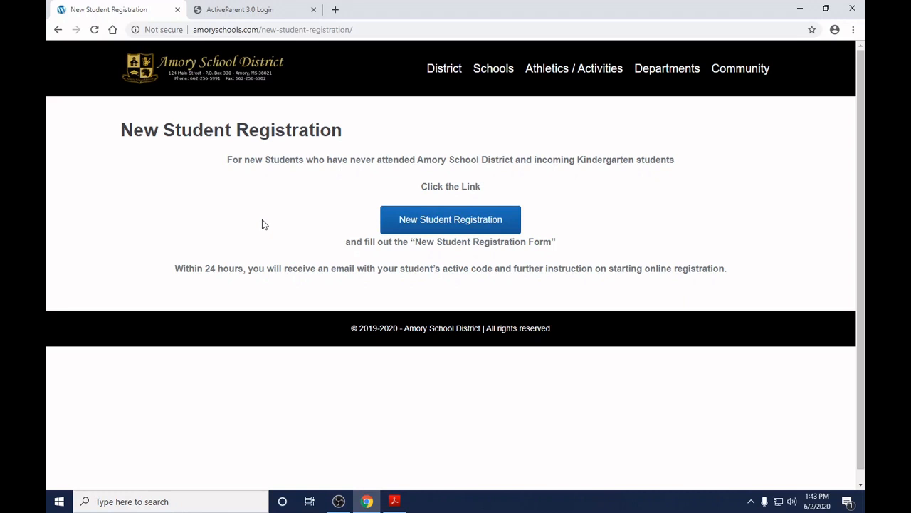
{"action": "left_click", "coordinate": [436, 220]}
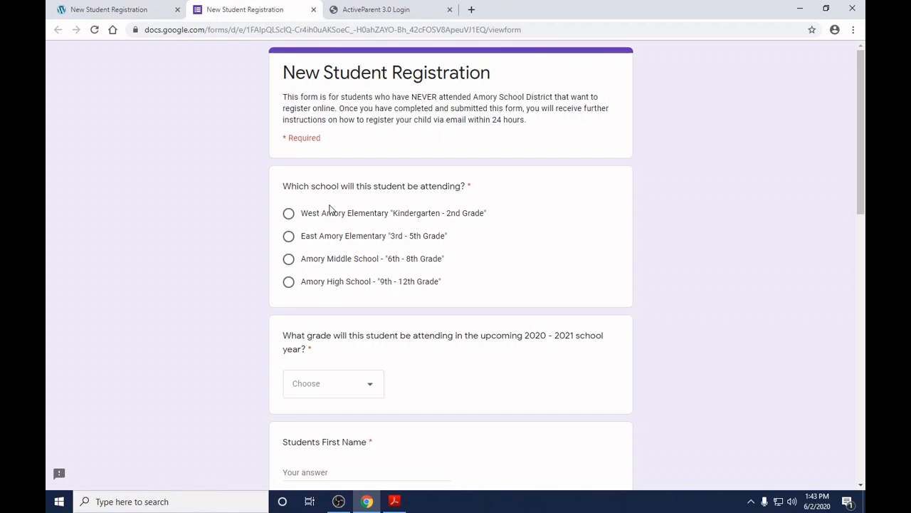
Choose West Amory Elementary as the school and Kindergarten as the grade.
{"action": "left_click", "coordinate": [289, 214]}
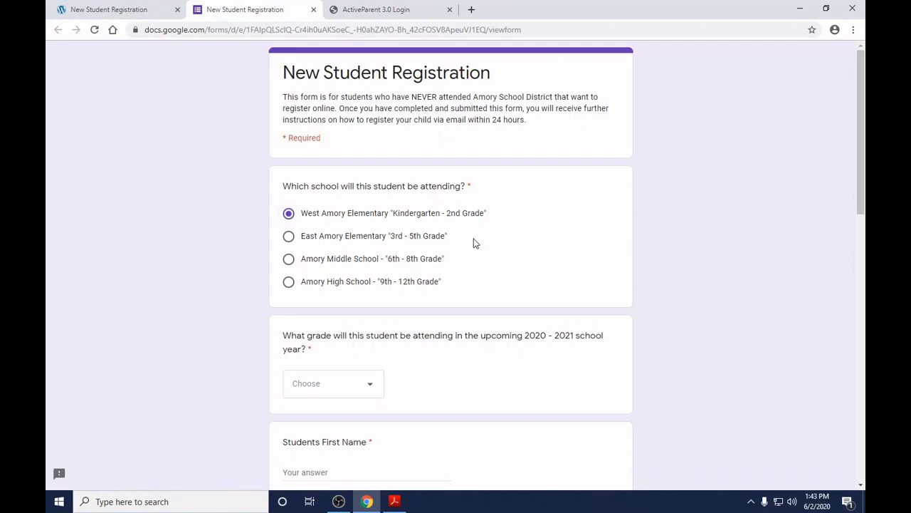
{"action": "scroll", "coordinate": [485, 246], "scroll_direction": "down", "scroll_amount": 2}
{"action": "left_click", "coordinate": [371, 275]}
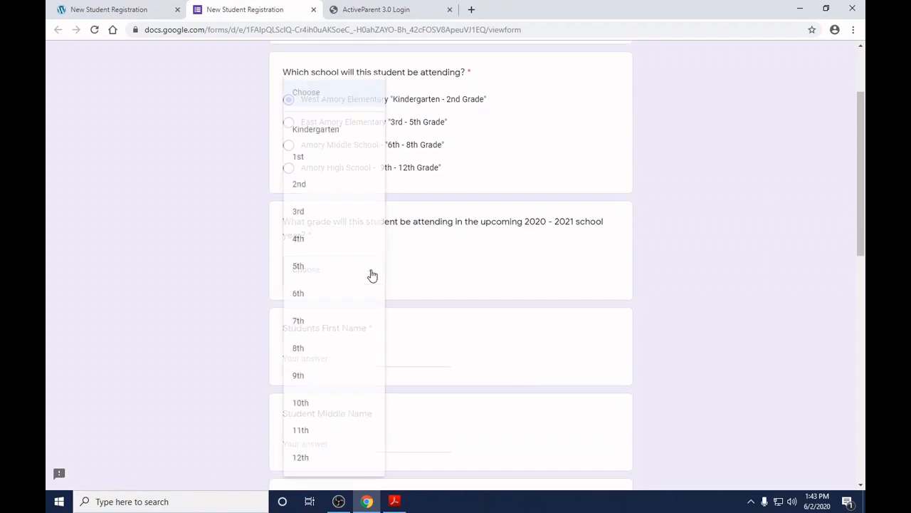
{"action": "left_click", "coordinate": [329, 131]}
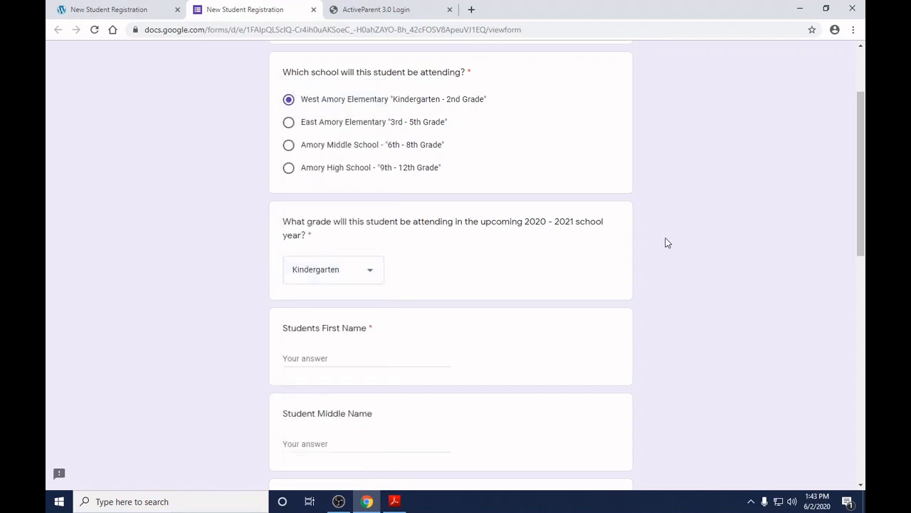
Enter the student's first, middle and last names and birth date 01/01/2015.
{"action": "scroll", "coordinate": [668, 243], "scroll_direction": "down", "scroll_amount": 3}
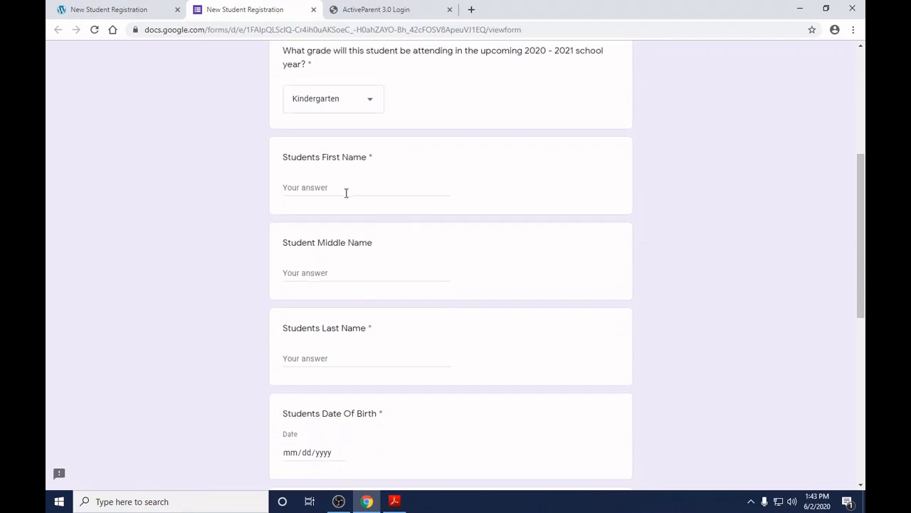
{"action": "left_click", "coordinate": [339, 188]}
{"action": "type", "text": "Jane"}
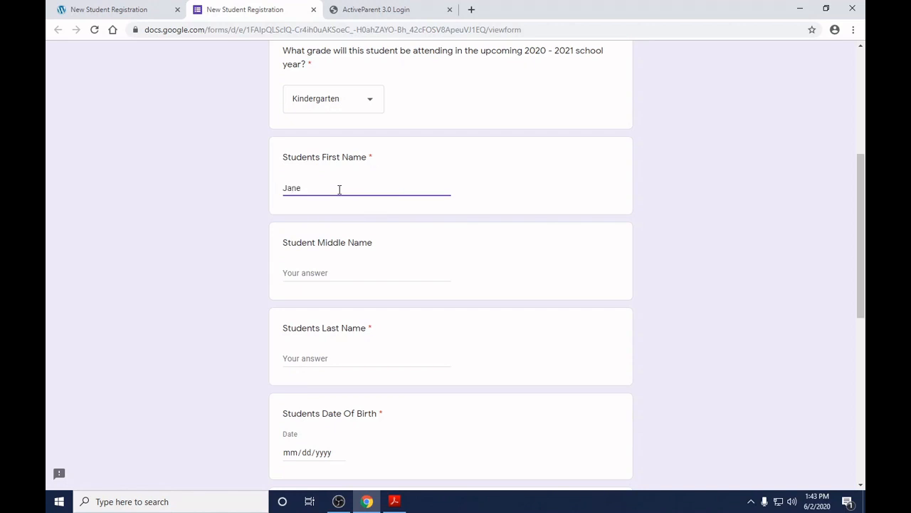
{"action": "left_click", "coordinate": [309, 274]}
{"action": "type", "text": "Marie"}
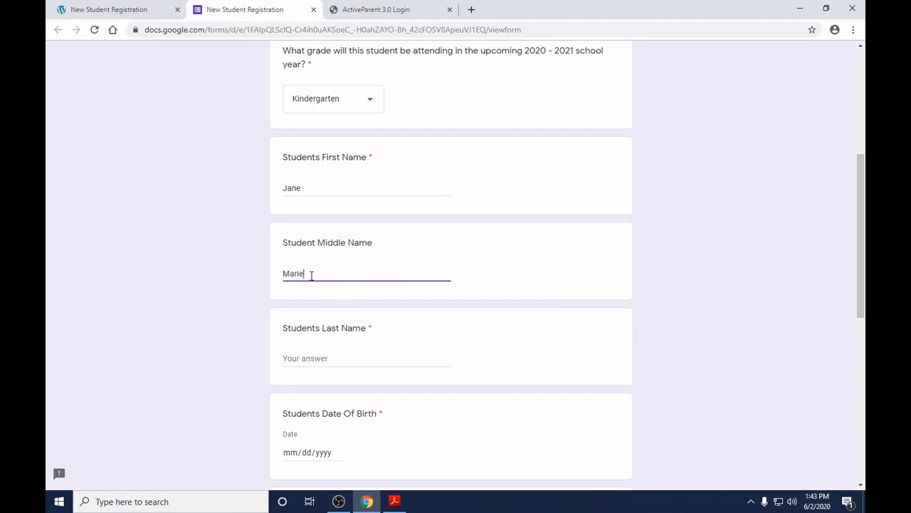
{"action": "left_click", "coordinate": [316, 357]}
{"action": "type", "text": "Doe"}
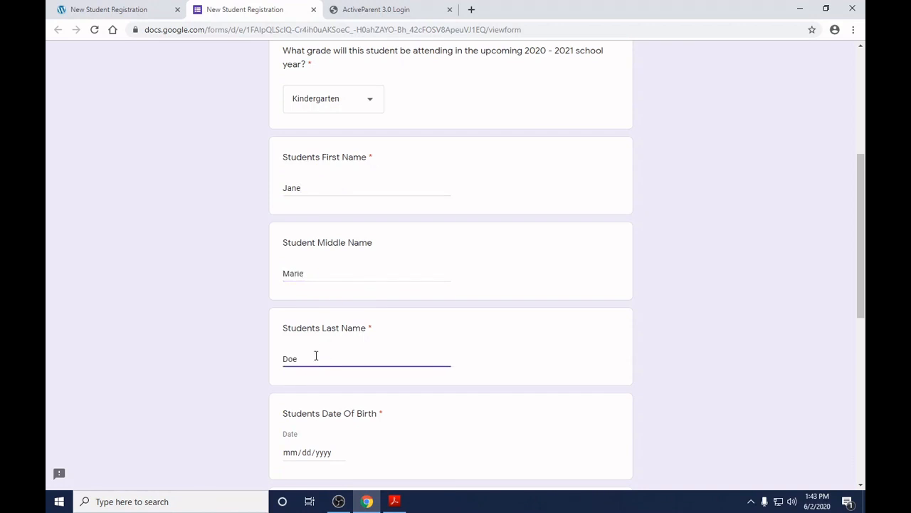
{"action": "scroll", "coordinate": [316, 355], "scroll_direction": "down", "scroll_amount": 2}
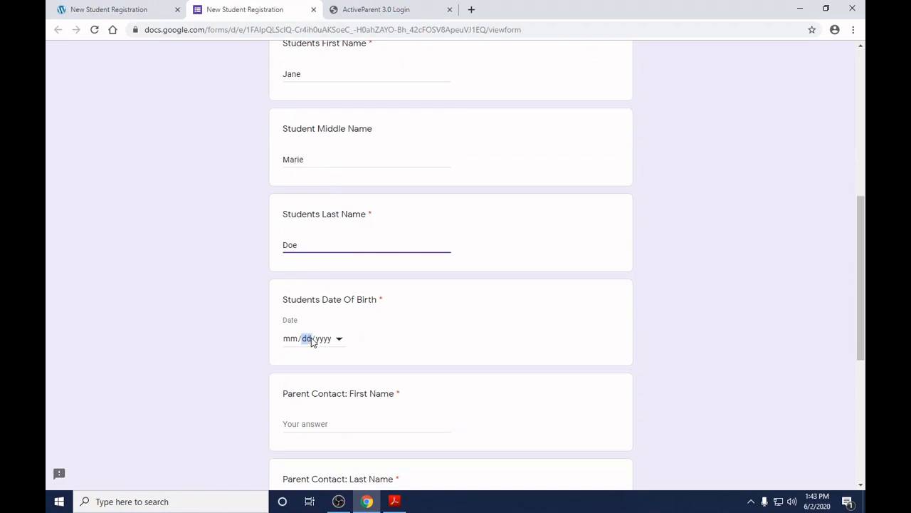
{"action": "left_click", "coordinate": [293, 339]}
{"action": "type", "text": "01/01/20"}
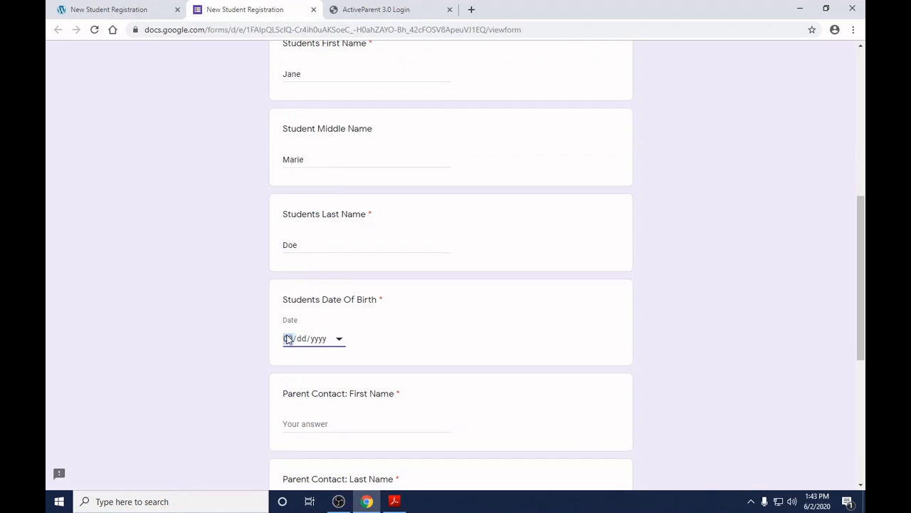
{"action": "type", "text": "15"}
Fill in the parent contact's first and last name.
{"action": "scroll", "coordinate": [456, 356], "scroll_direction": "down", "scroll_amount": 2}
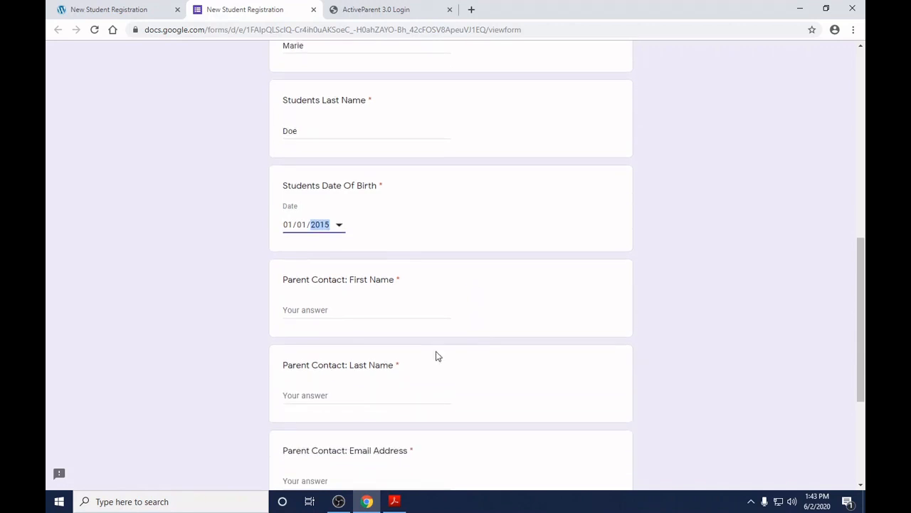
{"action": "left_click", "coordinate": [350, 314]}
{"action": "type", "text": "Emily"}
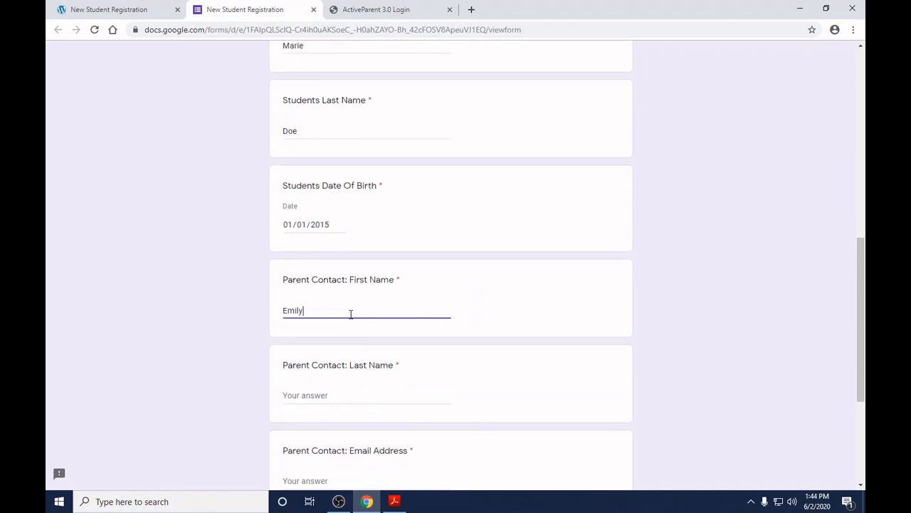
{"action": "left_click", "coordinate": [309, 397]}
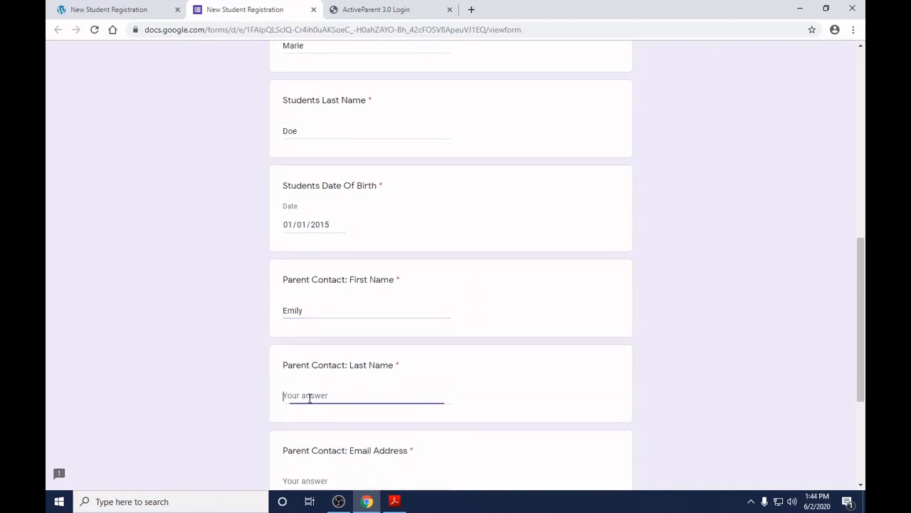
{"action": "type", "text": "Doe"}
Add the parent contact's e-mail address and phone number, then submit the form.
{"action": "scroll", "coordinate": [305, 368], "scroll_direction": "down", "scroll_amount": 2}
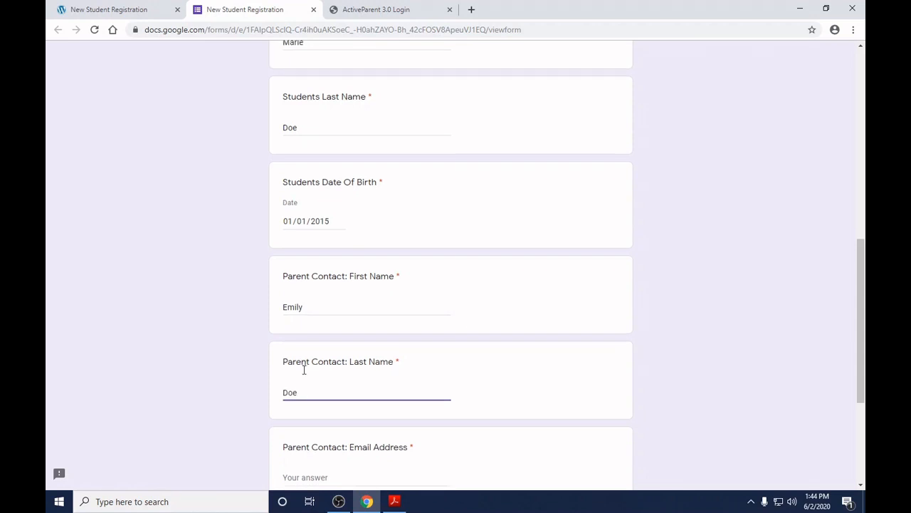
{"action": "left_click", "coordinate": [304, 369]}
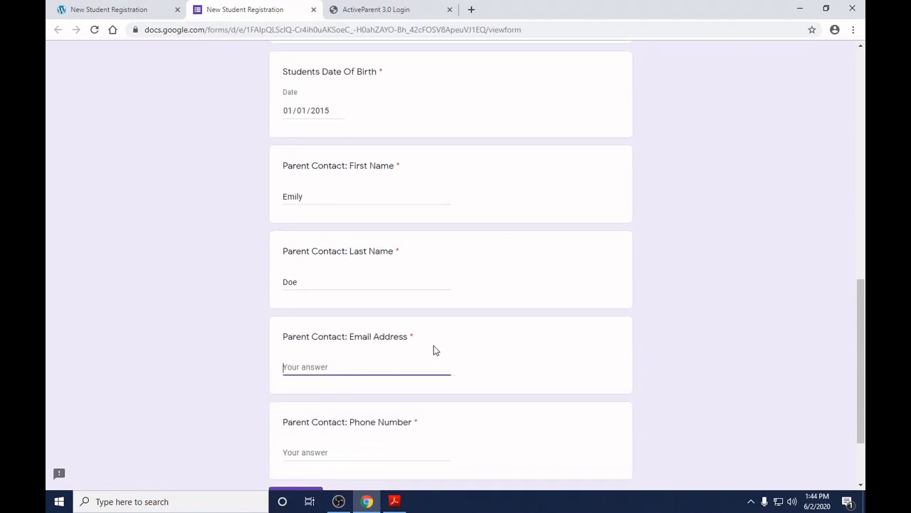
{"action": "scroll", "coordinate": [409, 328], "scroll_direction": "down", "scroll_amount": 2}
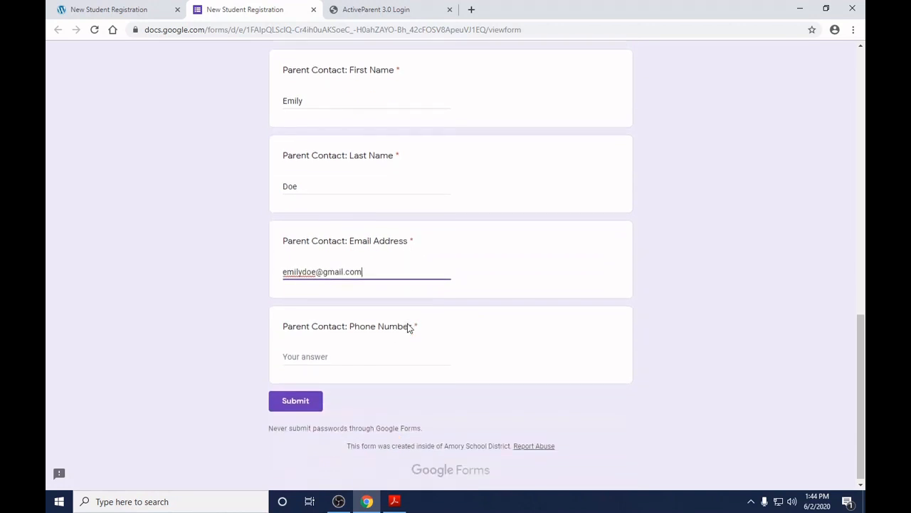
{"action": "left_click", "coordinate": [341, 351]}
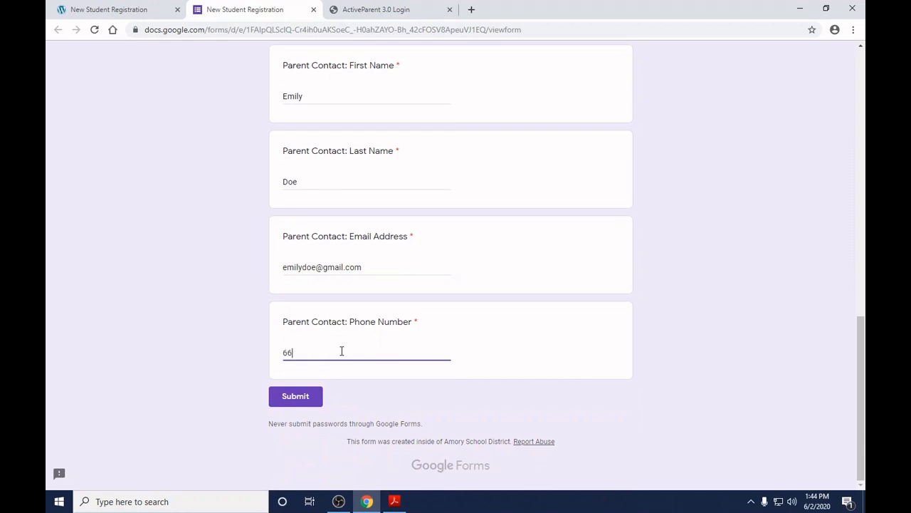
{"action": "left_click", "coordinate": [296, 395]}
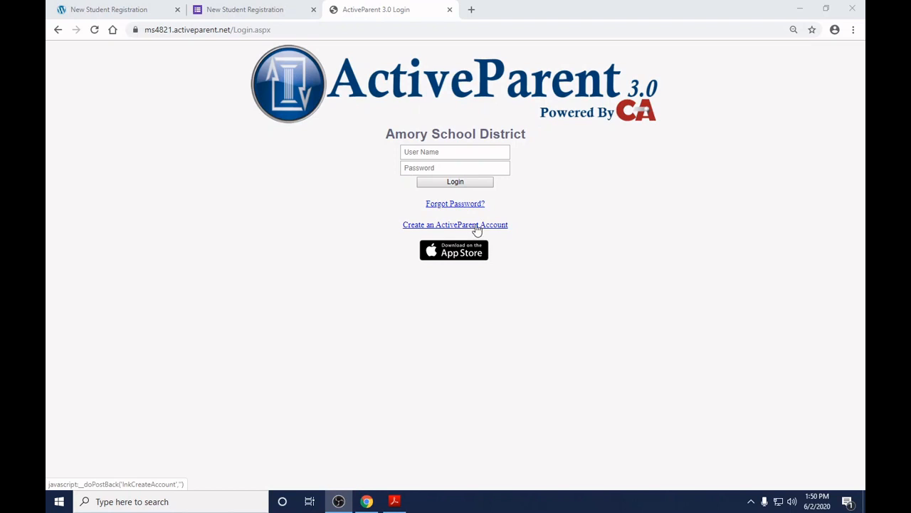
Cancel account creation and log in with the parent account's user name and password.
{"action": "left_click", "coordinate": [477, 225]}
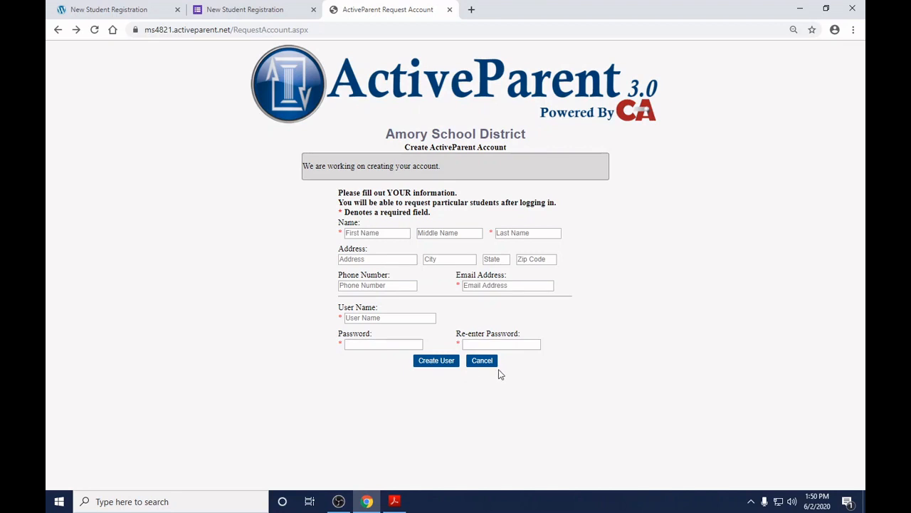
{"action": "left_click", "coordinate": [489, 363]}
{"action": "left_click", "coordinate": [454, 154]}
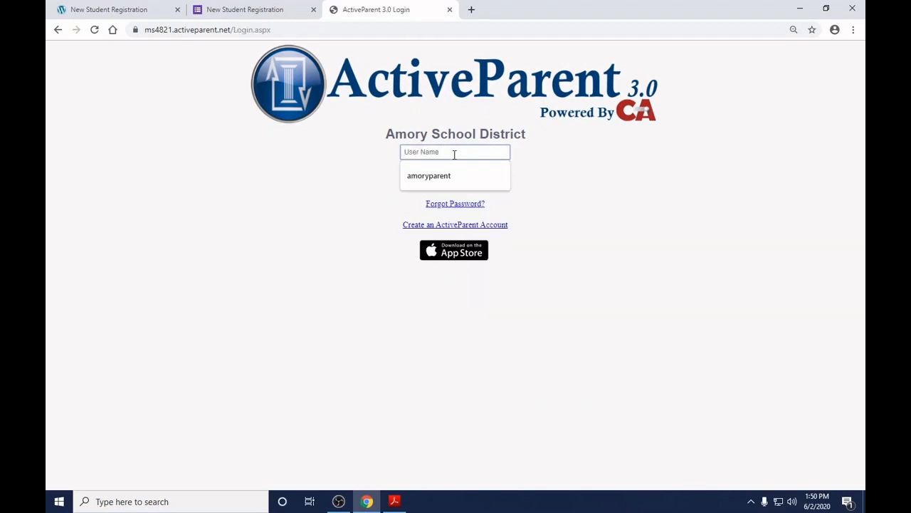
{"action": "type", "text": "amoryparent"}
{"action": "key", "text": "Tab"}
{"action": "type", "text": "••••••"}
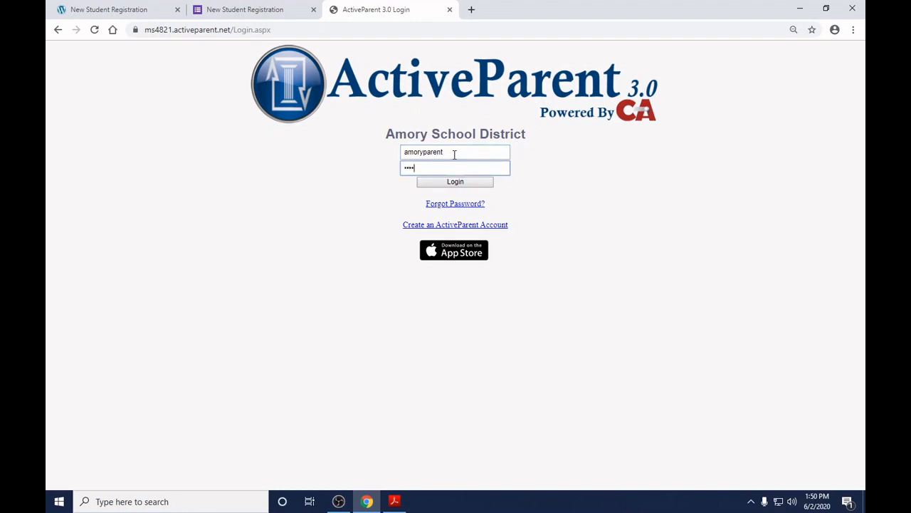
{"action": "type", "text": "••••••"}
{"action": "key", "text": "Return"}
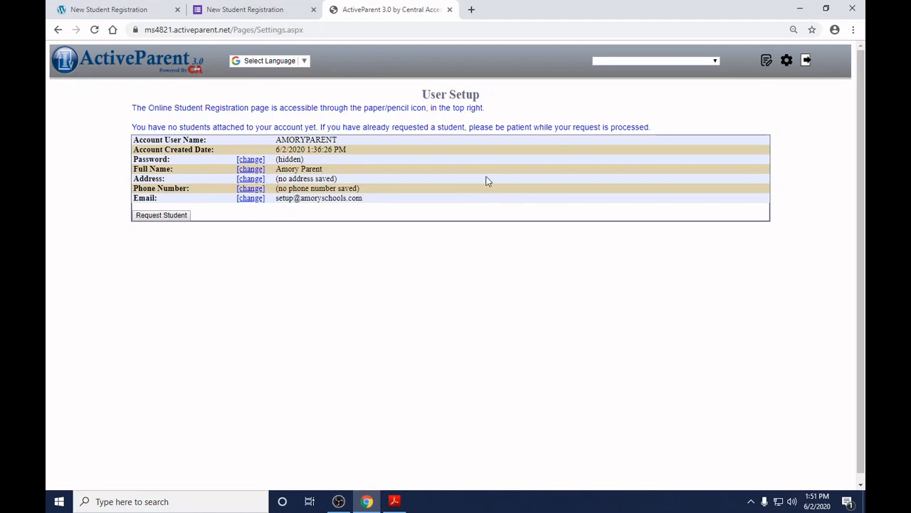
Open online student registration's ActiveCode entry form and bring the ActiveCode report PDF forward.
{"action": "left_click", "coordinate": [766, 61]}
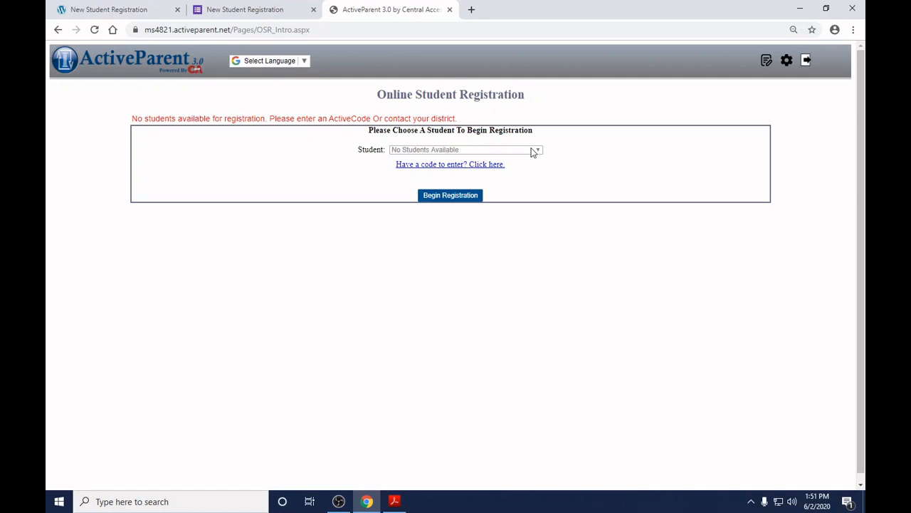
{"action": "left_click", "coordinate": [494, 165]}
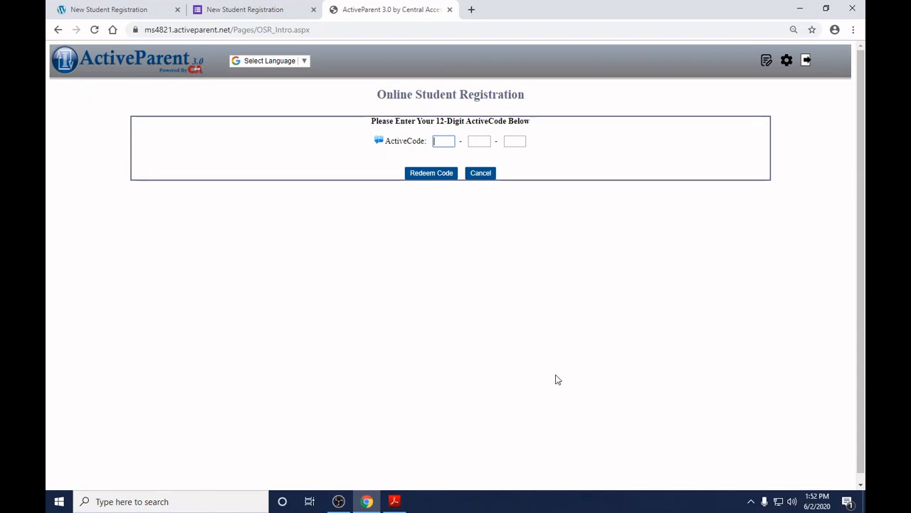
{"action": "left_click", "coordinate": [395, 502]}
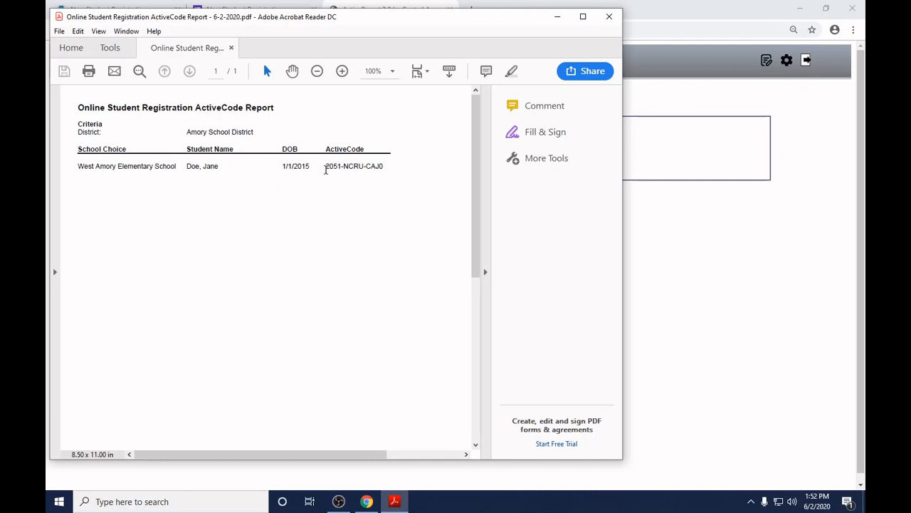
Select the student's ActiveCode in the PDF report and return to the first code box.
{"action": "left_click_drag", "start_coordinate": [325, 165], "coordinate": [380, 168]}
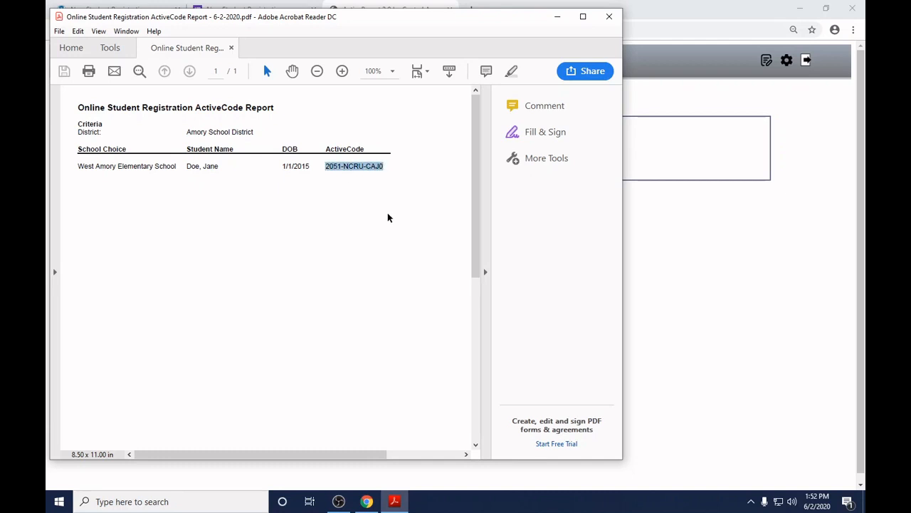
{"action": "left_click", "coordinate": [672, 255]}
{"action": "left_click", "coordinate": [450, 143]}
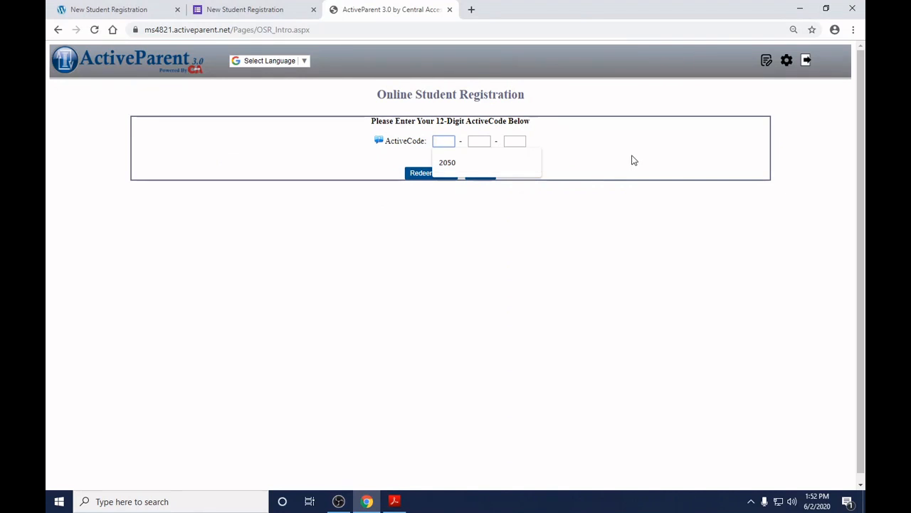
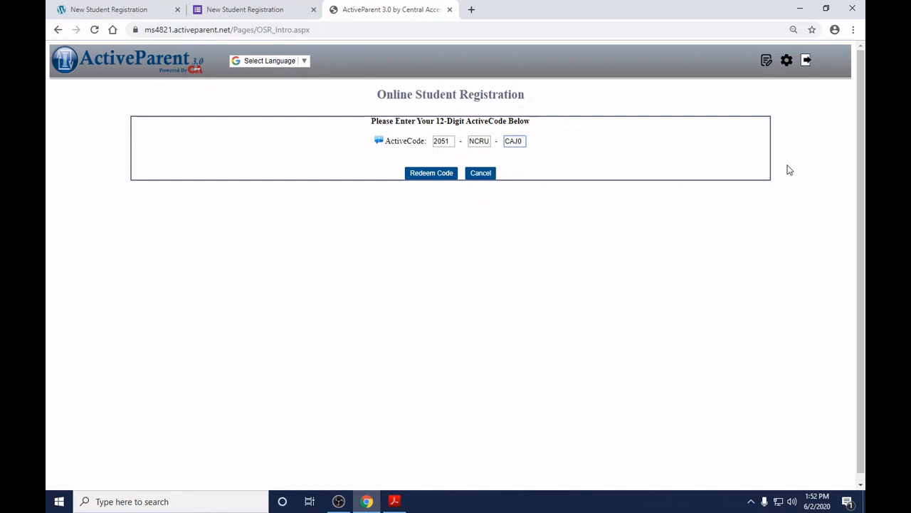
Enter the student's 12-digit ActiveCode and redeem it, confirming the single-use warning.
{"action": "left_click", "coordinate": [428, 175]}
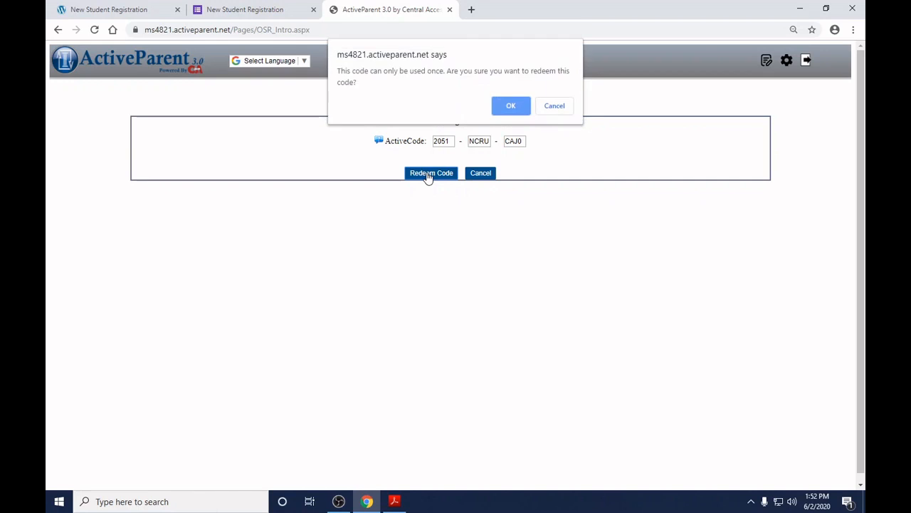
{"action": "left_click", "coordinate": [510, 108]}
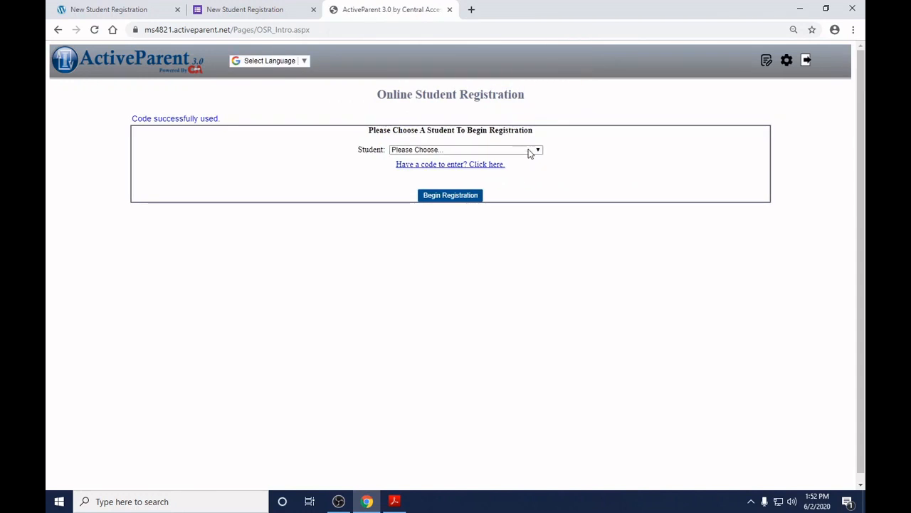
Select the new student, choose New Student Registration as the type, and begin registration.
{"action": "left_click", "coordinate": [529, 151]}
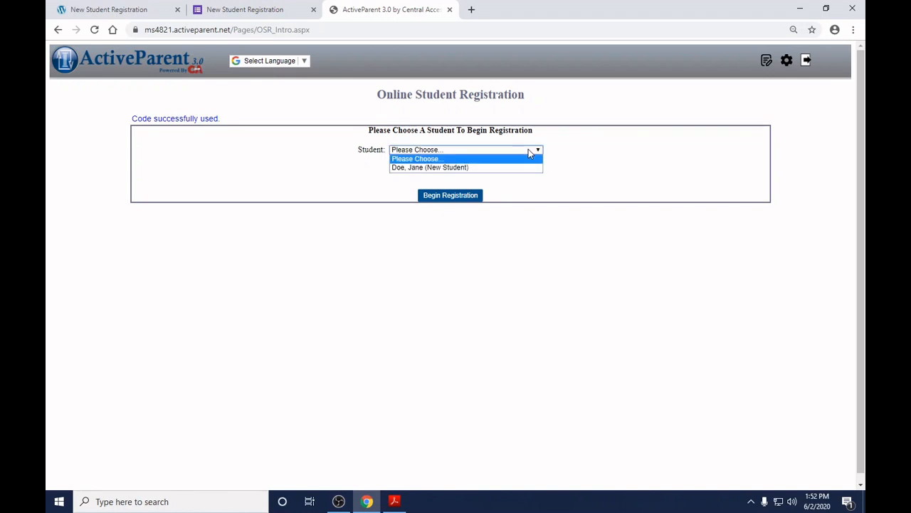
{"action": "left_click", "coordinate": [524, 168]}
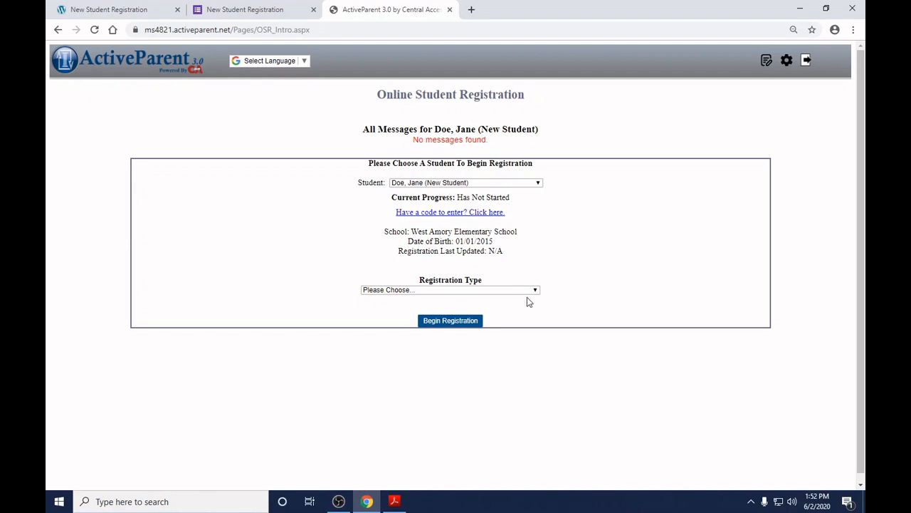
{"action": "left_click", "coordinate": [510, 290]}
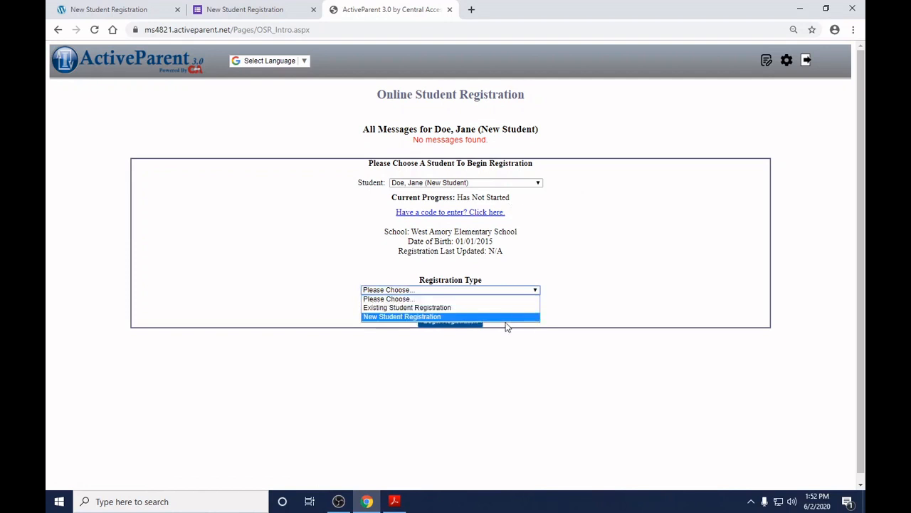
{"action": "left_click", "coordinate": [505, 317]}
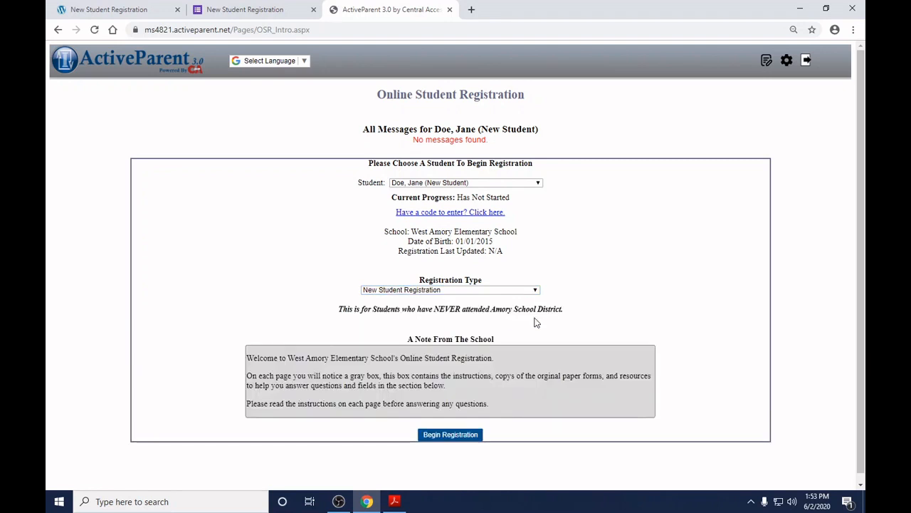
{"action": "scroll", "coordinate": [536, 349], "scroll_direction": "down", "scroll_amount": 1}
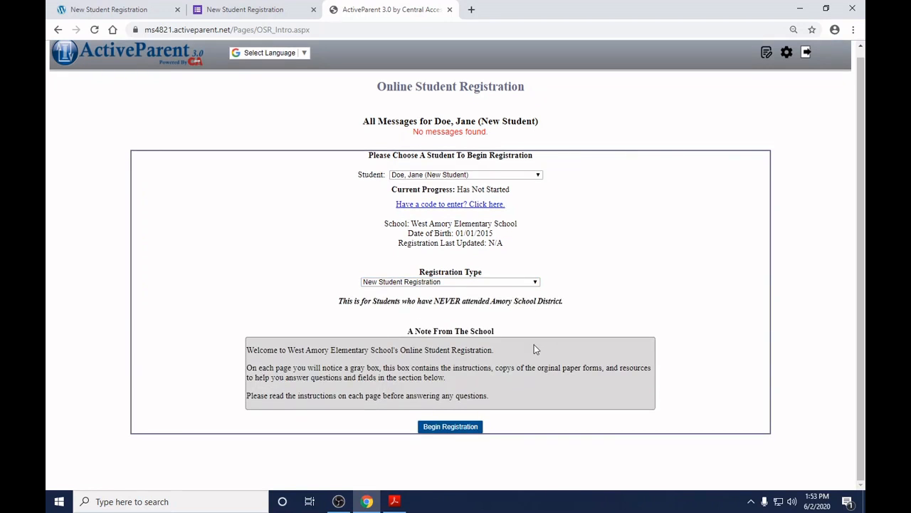
{"action": "left_click", "coordinate": [455, 426]}
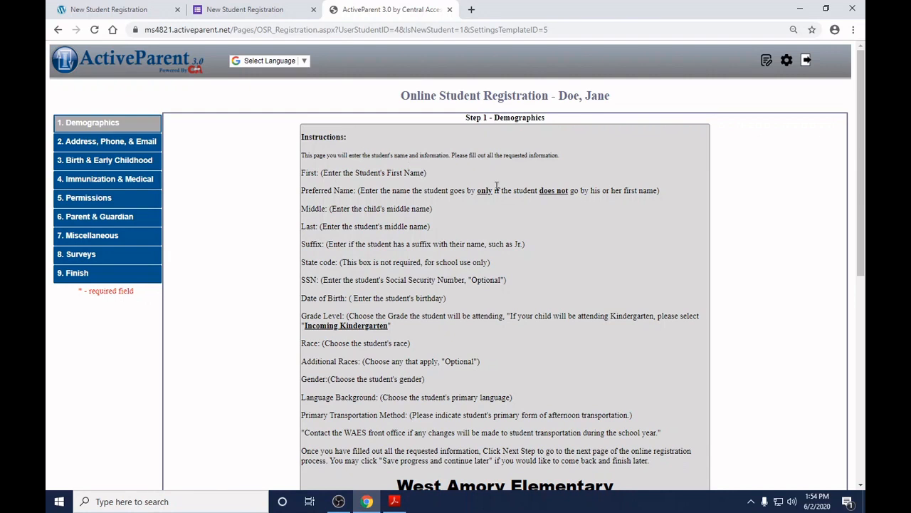
Scroll through the Step 1 Demographics instructions and form fields.
{"action": "scroll", "coordinate": [497, 189], "scroll_direction": "down", "scroll_amount": 3}
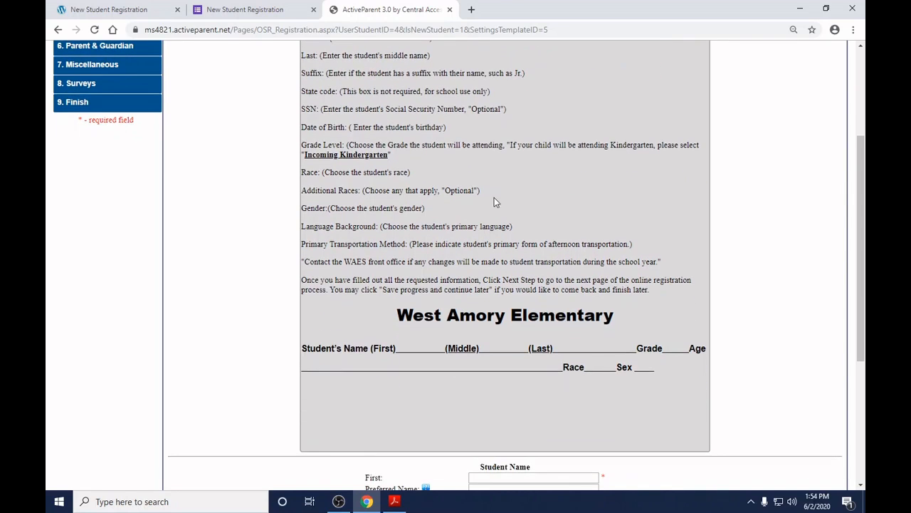
{"action": "scroll", "coordinate": [494, 197], "scroll_direction": "down", "scroll_amount": 4}
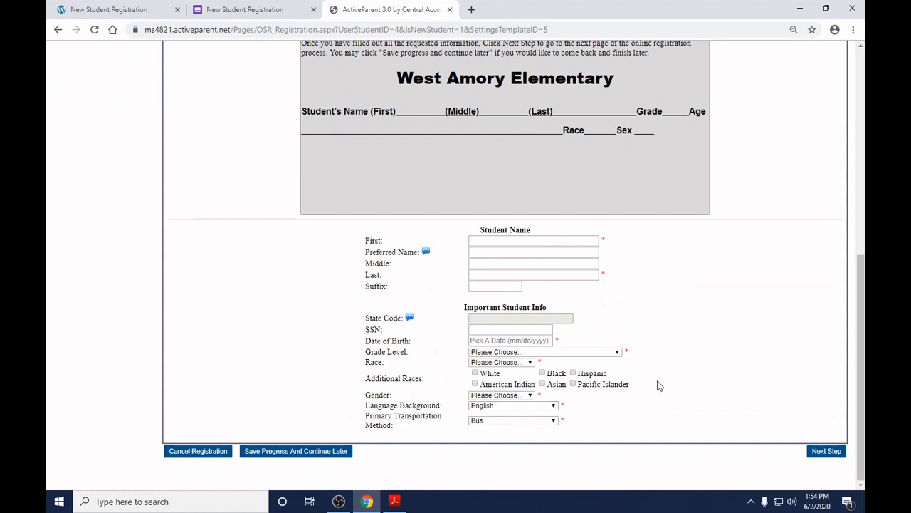
{"action": "scroll", "coordinate": [658, 385], "scroll_direction": "up", "scroll_amount": 2}
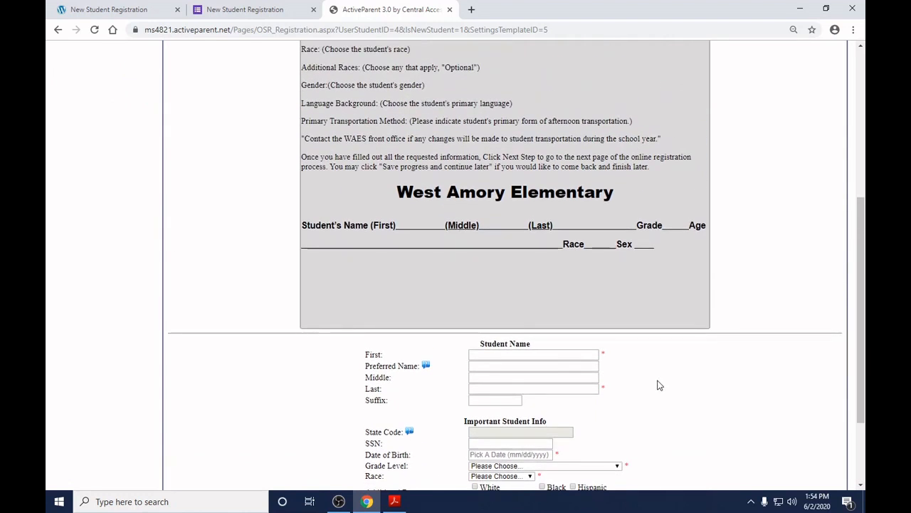
{"action": "scroll", "coordinate": [658, 385], "scroll_direction": "up", "scroll_amount": 5}
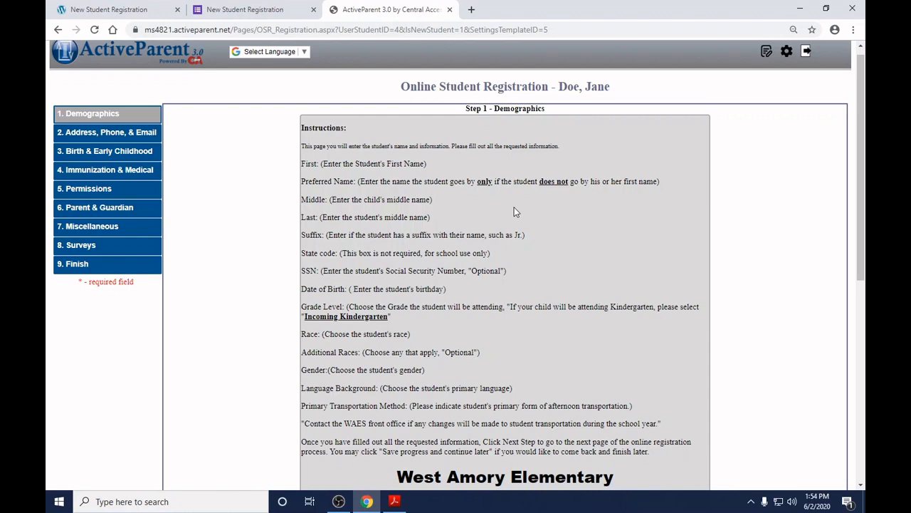
{"action": "scroll", "coordinate": [516, 212], "scroll_direction": "down", "scroll_amount": 7}
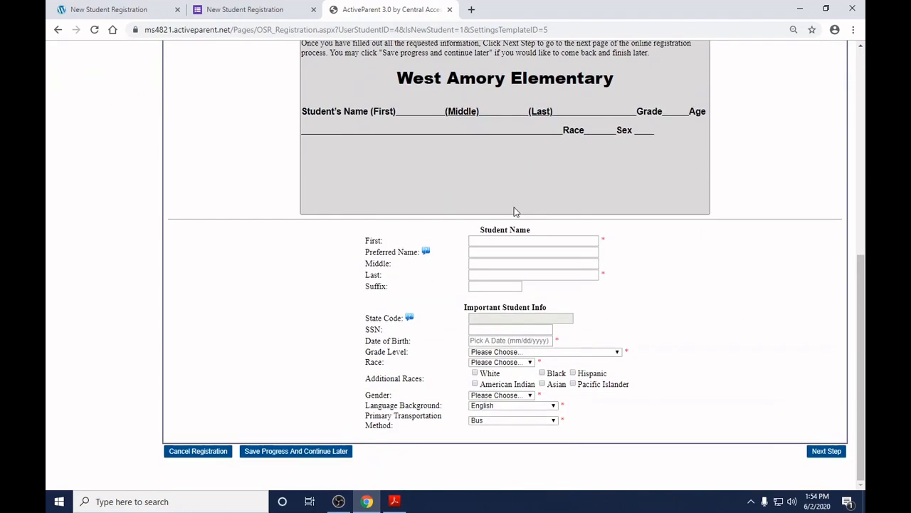
Enter the student's first, middle and last names, leaving preferred name blank.
{"action": "left_click", "coordinate": [502, 242]}
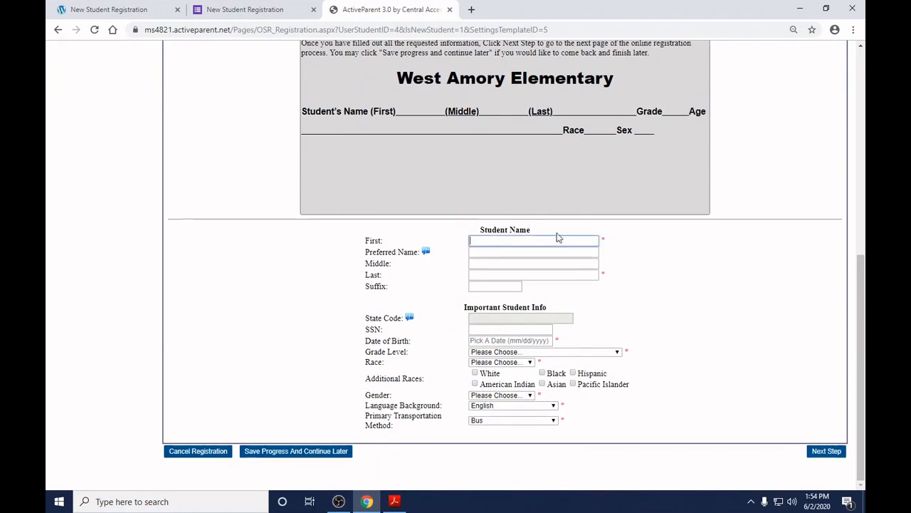
{"action": "scroll", "coordinate": [542, 302], "scroll_direction": "up", "scroll_amount": 1}
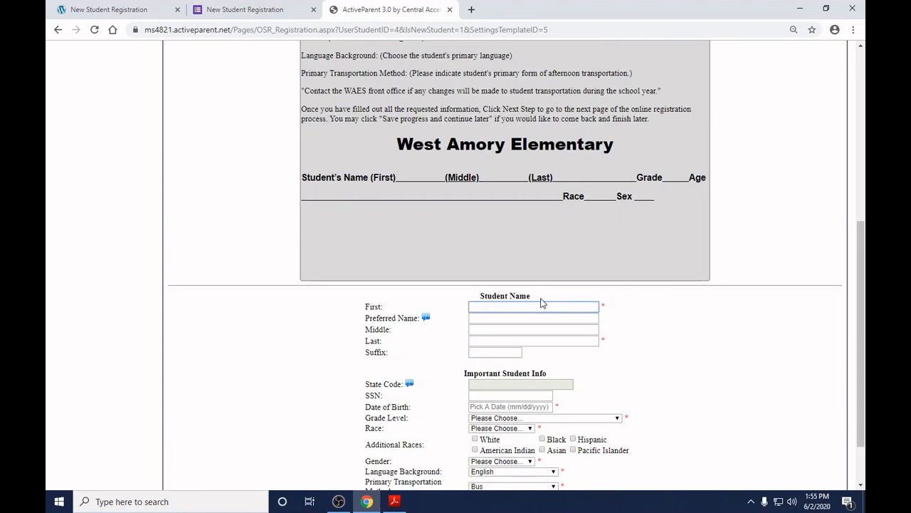
{"action": "type", "text": "Jane"}
{"action": "key", "text": "Tab"}
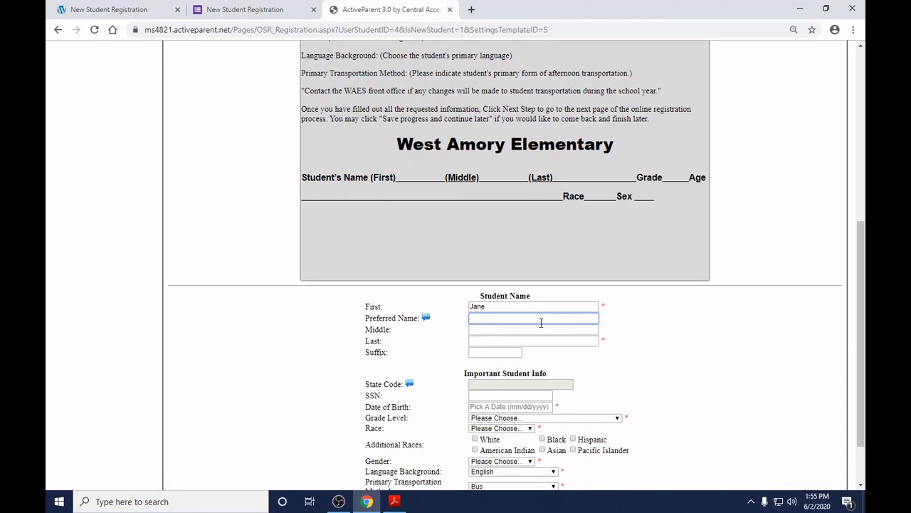
{"action": "key", "text": "Tab"}
{"action": "type", "text": "Marie"}
{"action": "key", "text": "Tab"}
{"action": "type", "text": "Doe"}
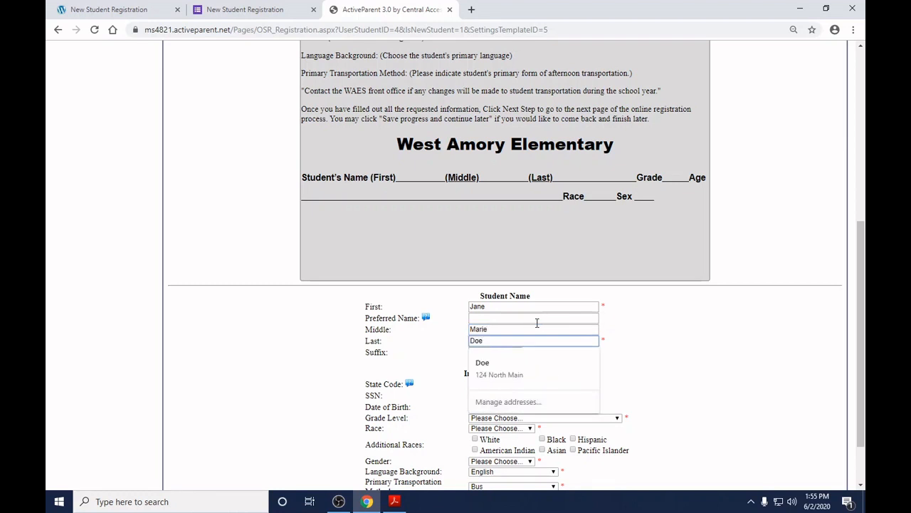
{"action": "left_click", "coordinate": [701, 336]}
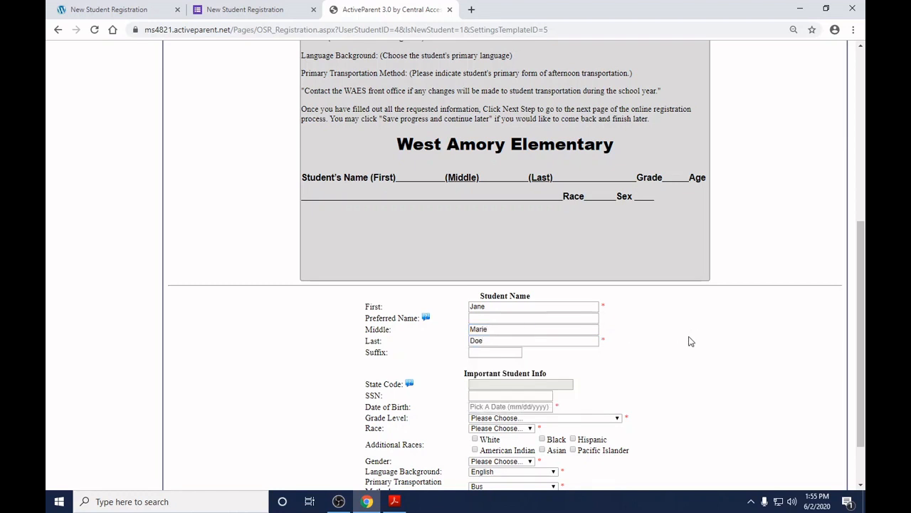
Type 01/01/2015 as the date of birth.
{"action": "scroll", "coordinate": [691, 340], "scroll_direction": "down", "scroll_amount": 2}
{"action": "left_click", "coordinate": [491, 346]}
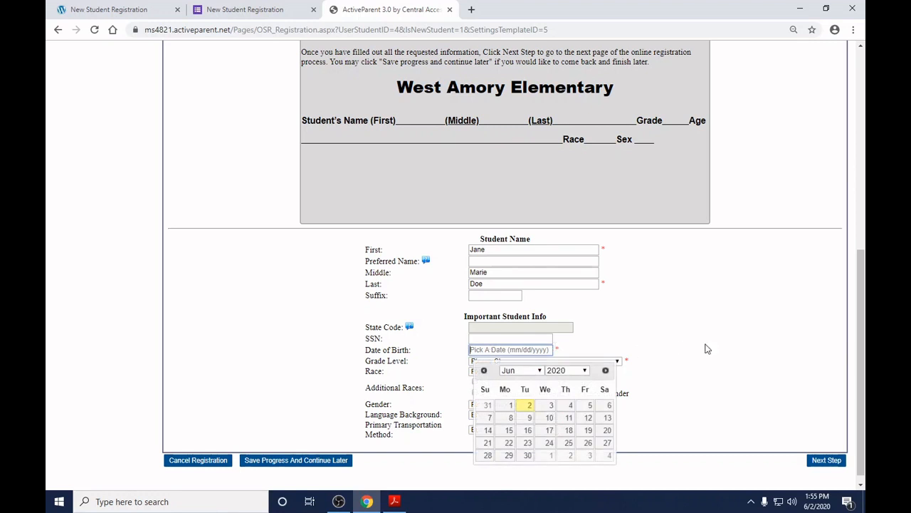
{"action": "left_click", "coordinate": [501, 338]}
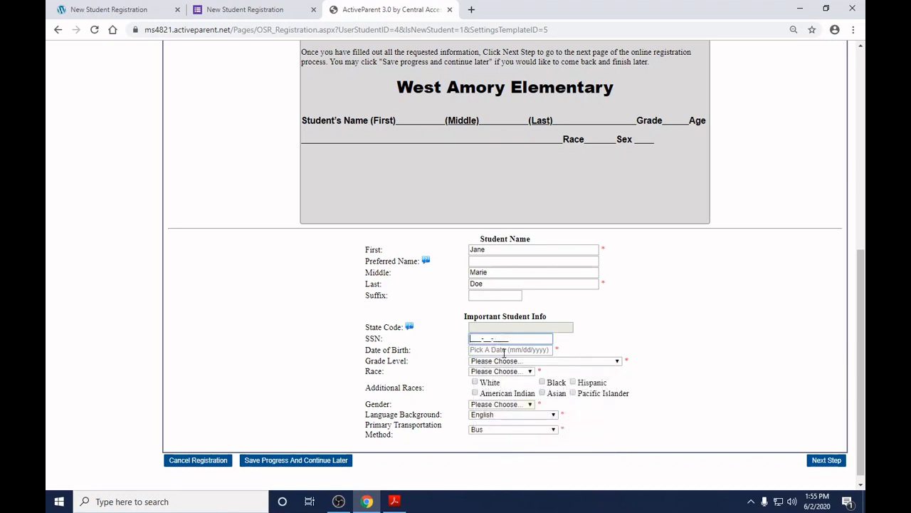
{"action": "left_click", "coordinate": [504, 350]}
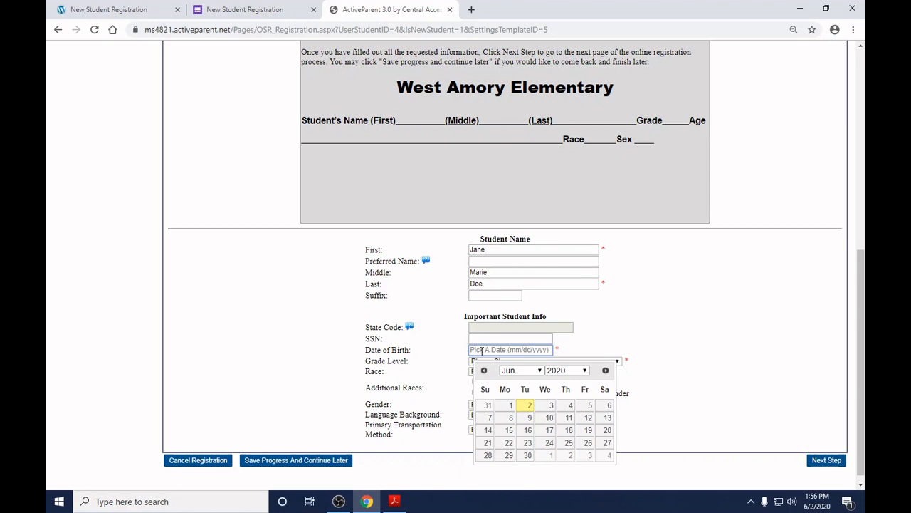
{"action": "type", "text": "01/01/2015"}
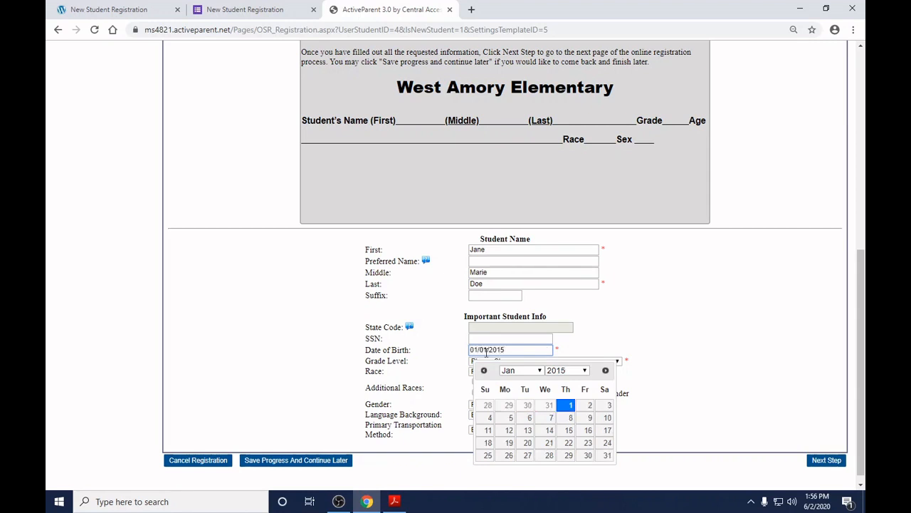
{"action": "left_click", "coordinate": [653, 329]}
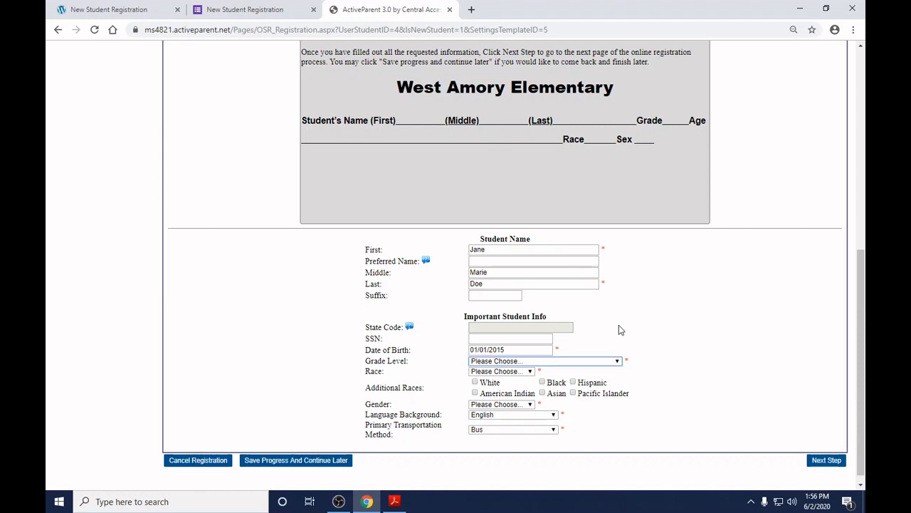
Set grade level to Incoming Kindergarten, race to Black, and keep gender Female.
{"action": "left_click", "coordinate": [613, 361]}
{"action": "scroll", "coordinate": [580, 254], "scroll_direction": "down", "scroll_amount": 1}
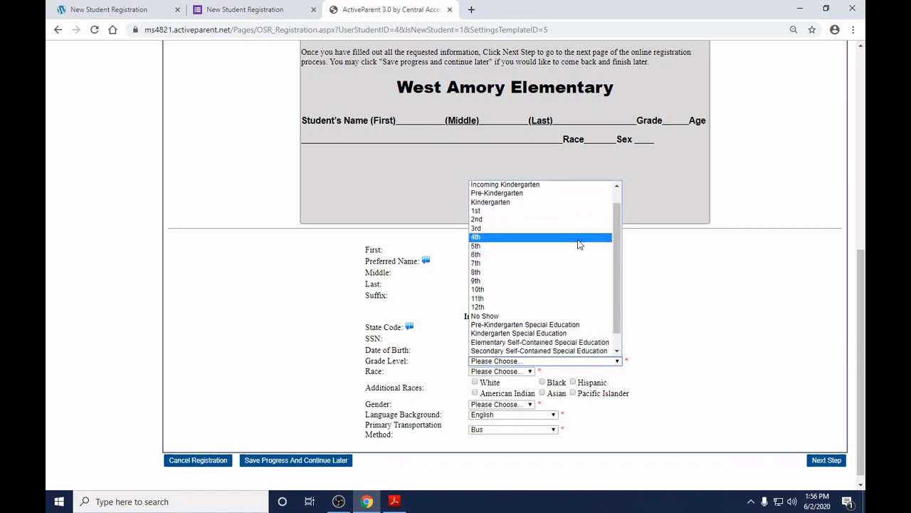
{"action": "left_click", "coordinate": [574, 185]}
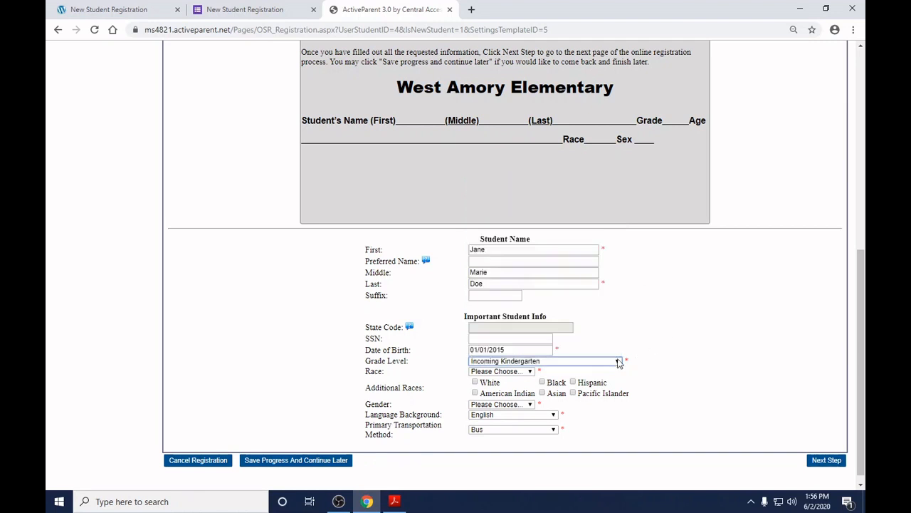
{"action": "left_click", "coordinate": [530, 371]}
{"action": "left_click", "coordinate": [519, 397]}
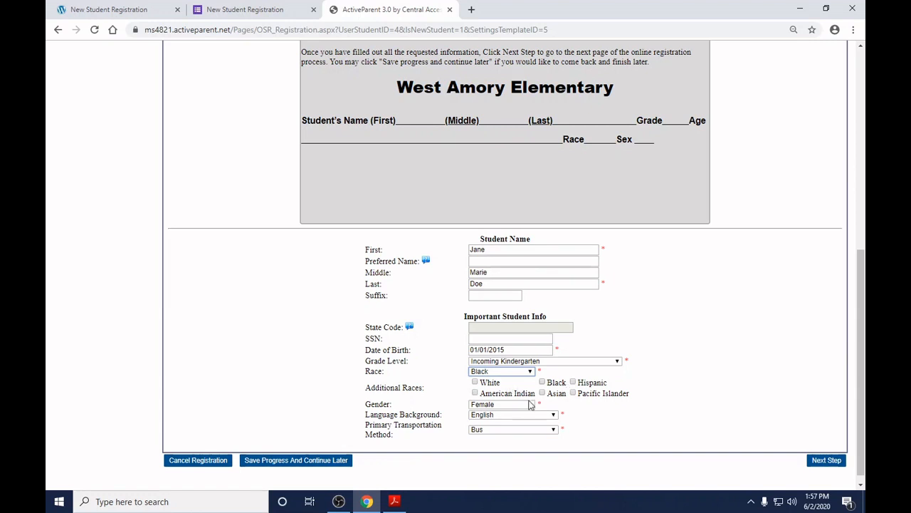
{"action": "left_click", "coordinate": [507, 404]}
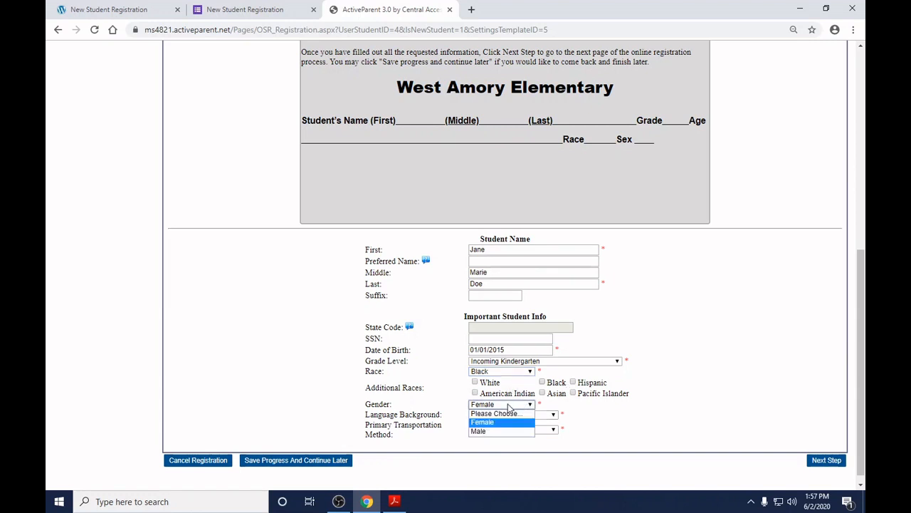
{"action": "left_click", "coordinate": [505, 418]}
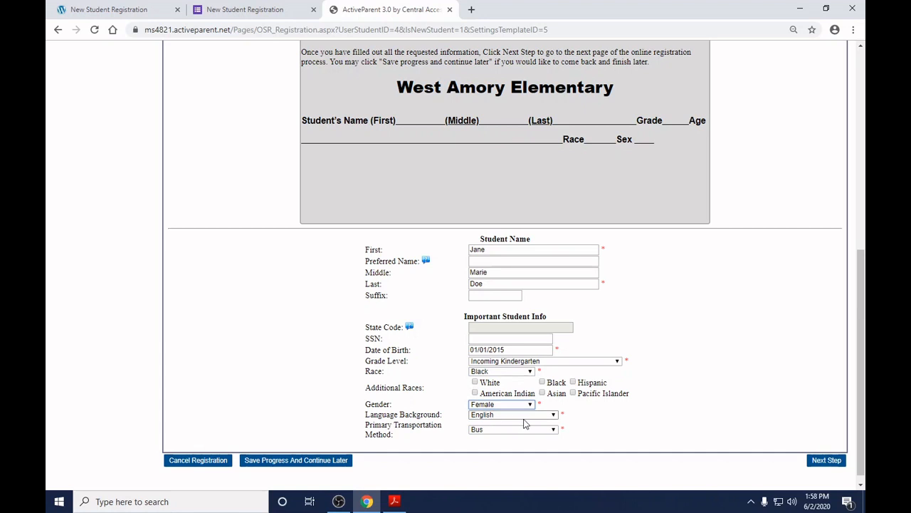
Keep English as language background and Bus as transportation, then continue to residency info.
{"action": "left_click", "coordinate": [528, 416]}
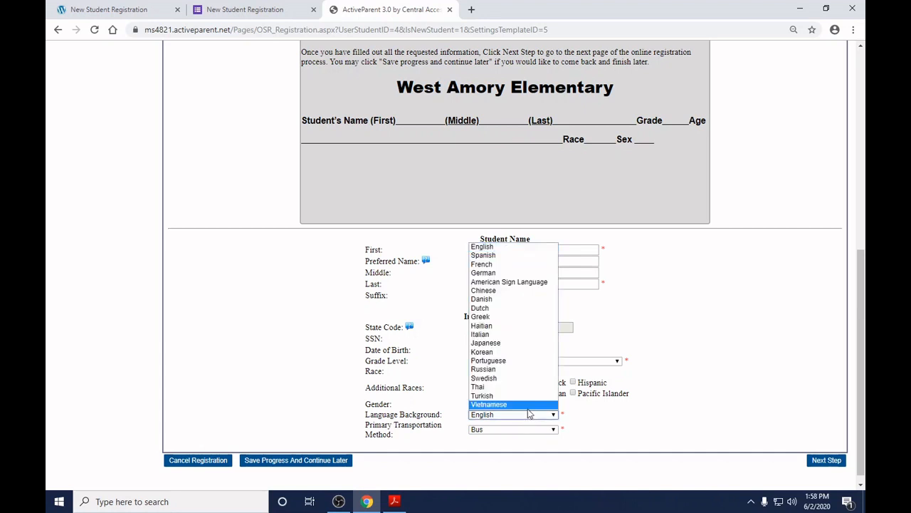
{"action": "left_click", "coordinate": [514, 247]}
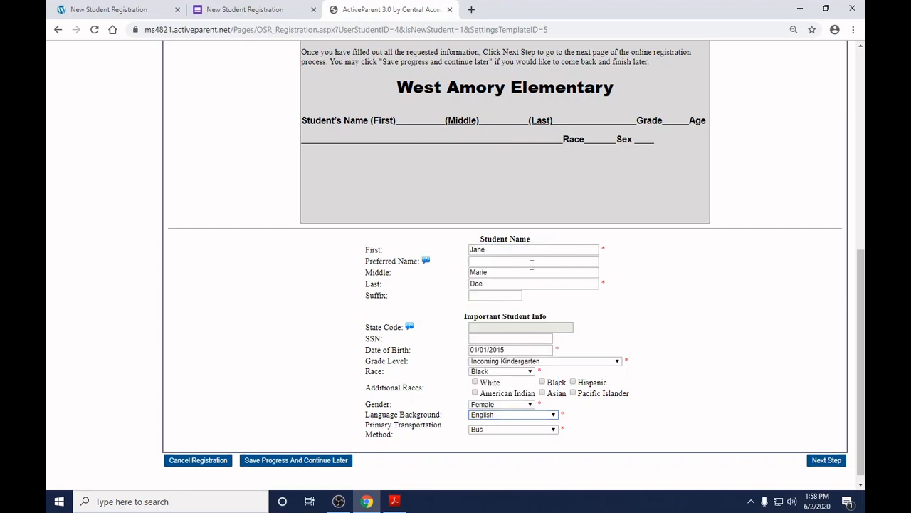
{"action": "left_click", "coordinate": [515, 430]}
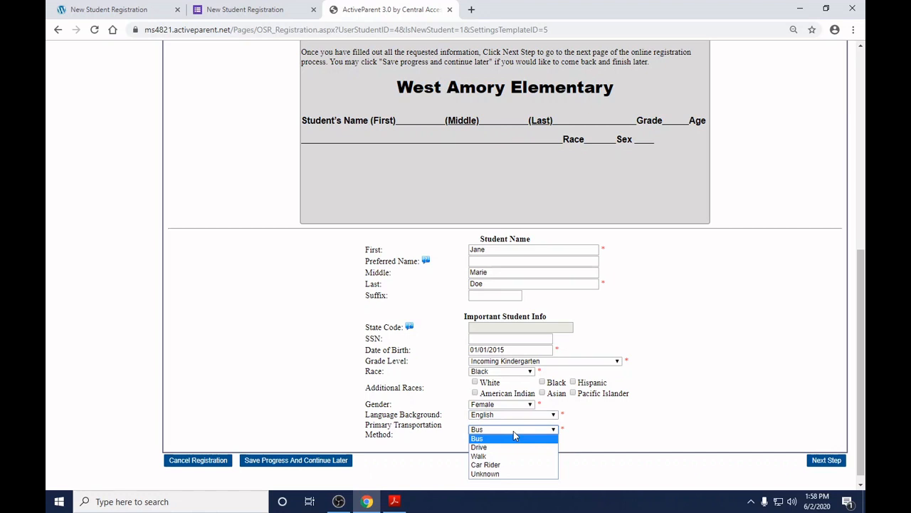
{"action": "left_click", "coordinate": [514, 431]}
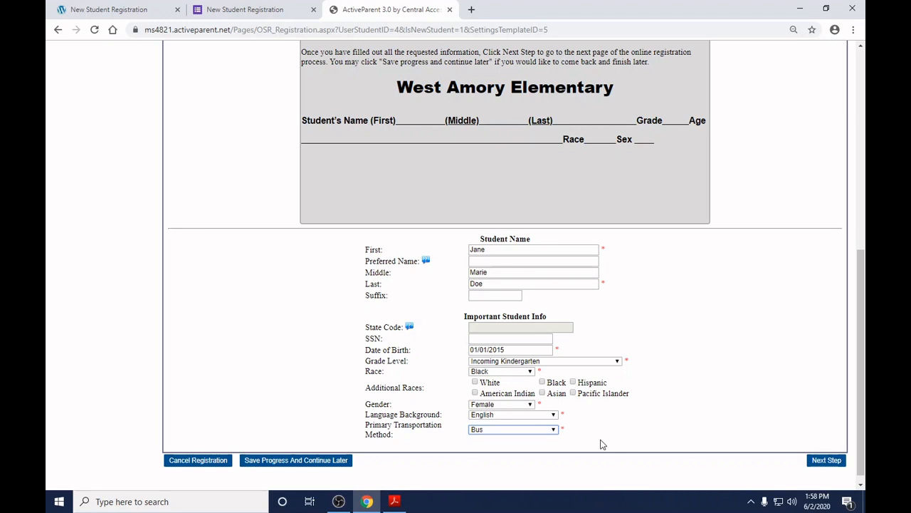
{"action": "left_click", "coordinate": [635, 444]}
{"action": "left_click", "coordinate": [830, 461]}
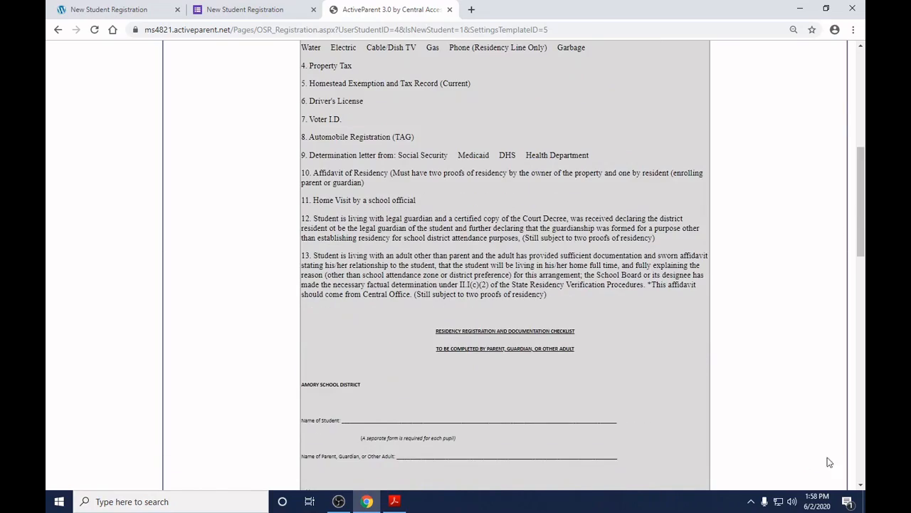
{"action": "scroll", "coordinate": [687, 400], "scroll_direction": "up", "scroll_amount": 6}
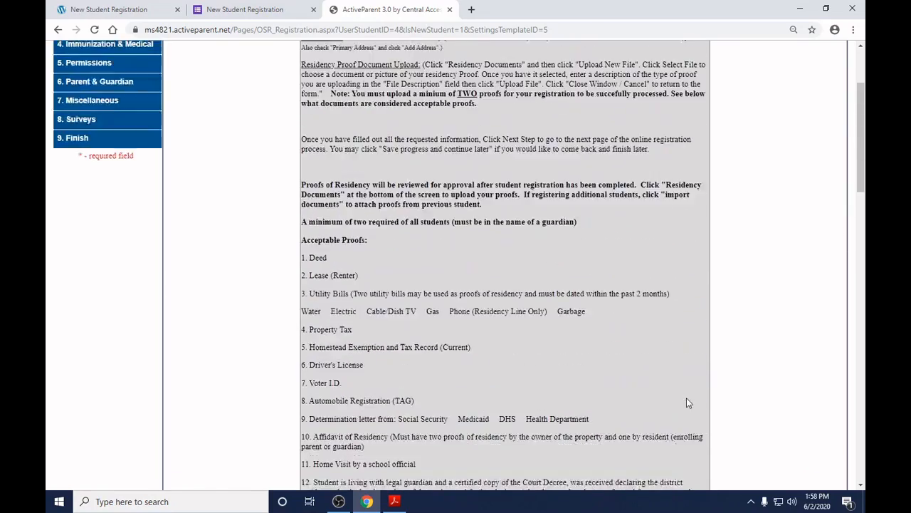
{"action": "scroll", "coordinate": [687, 400], "scroll_direction": "down", "scroll_amount": 15}
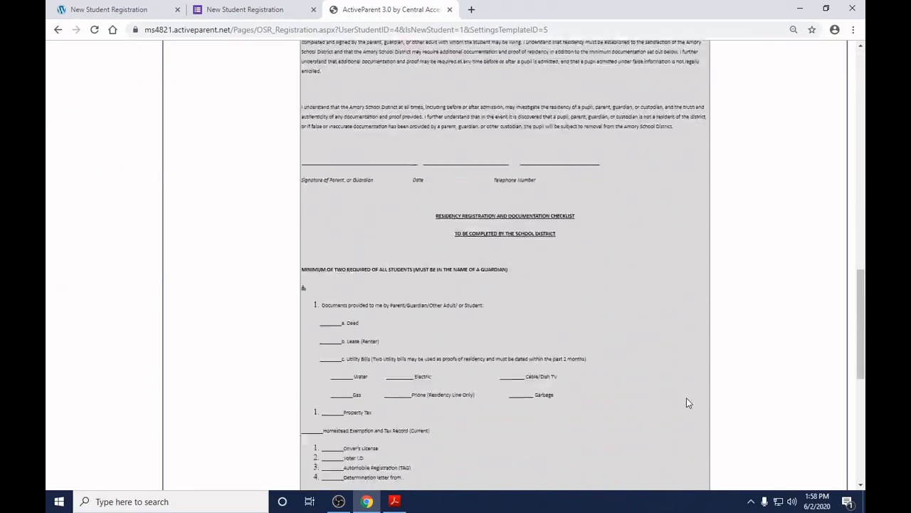
{"action": "scroll", "coordinate": [688, 403], "scroll_direction": "down", "scroll_amount": 3}
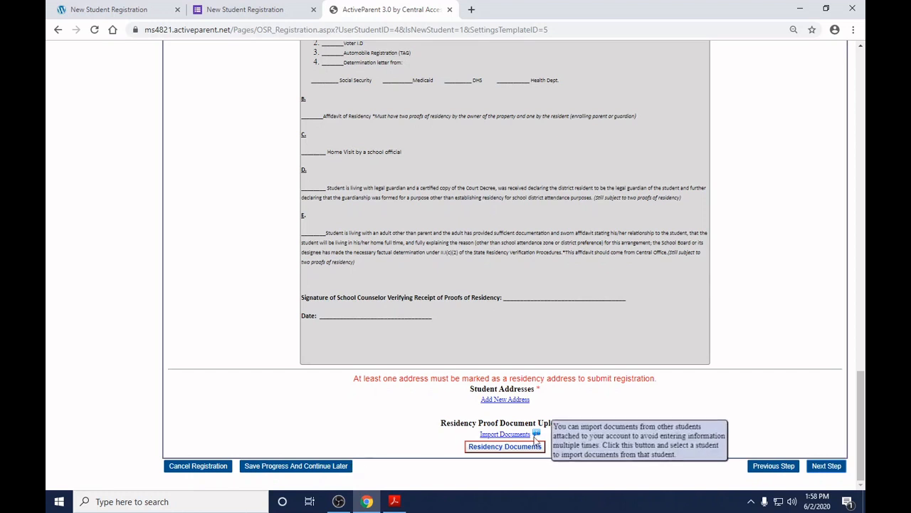
{"action": "scroll", "coordinate": [650, 370], "scroll_direction": "up", "scroll_amount": 20}
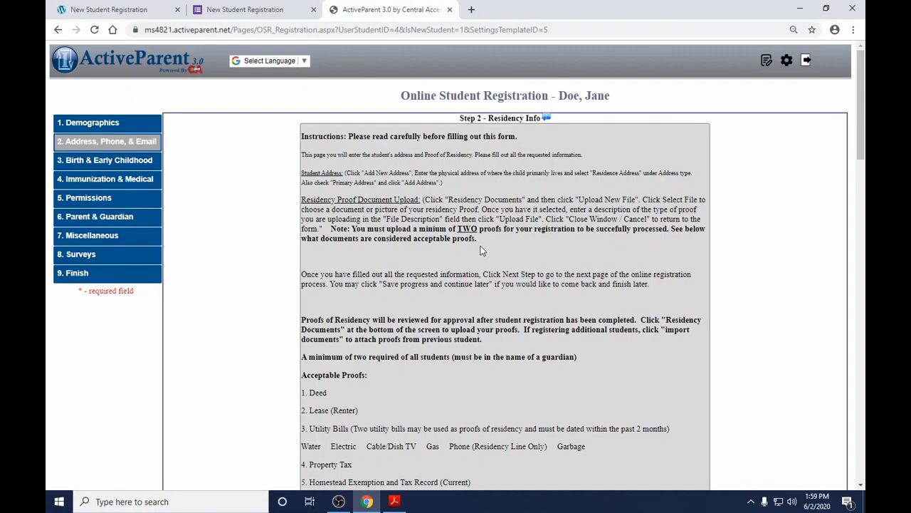
{"action": "scroll", "coordinate": [406, 264], "scroll_direction": "down", "scroll_amount": 2}
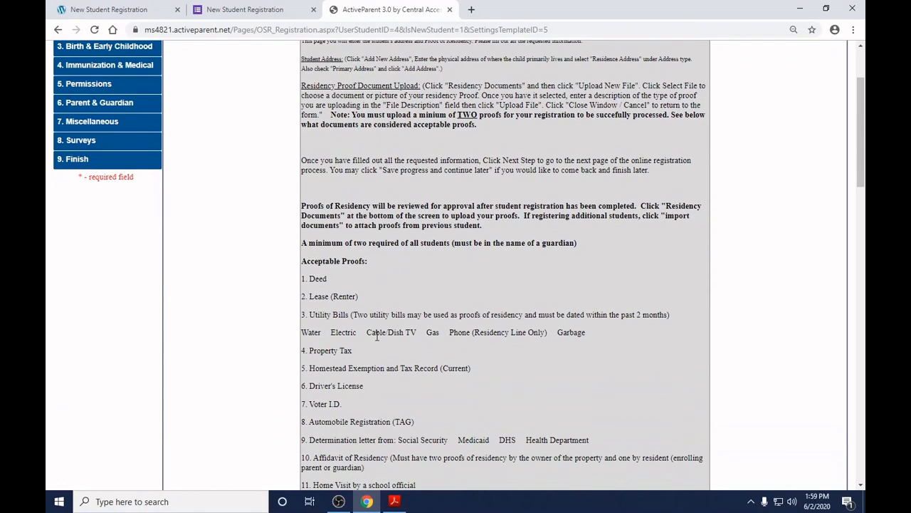
{"action": "scroll", "coordinate": [378, 335], "scroll_direction": "down", "scroll_amount": 3}
{"action": "scroll", "coordinate": [378, 335], "scroll_direction": "down", "scroll_amount": 1}
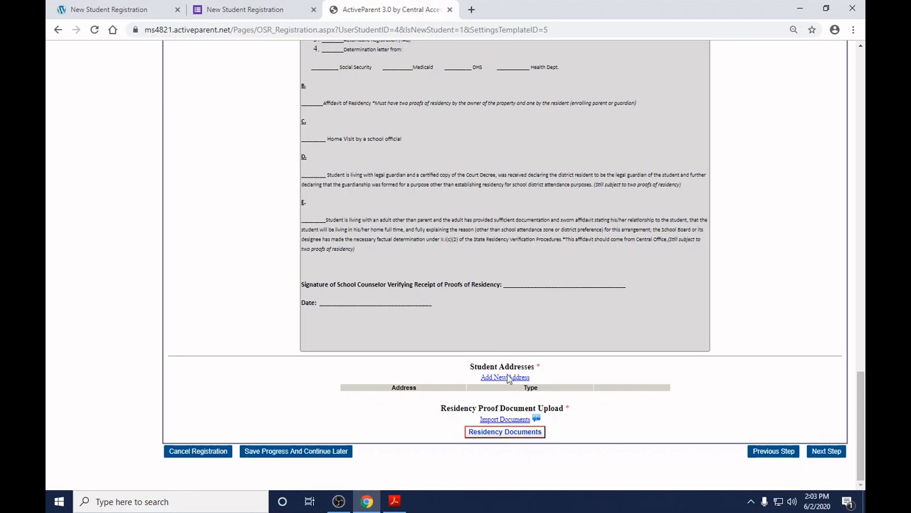
Start a new student address and fill in the street line, city and zip code.
{"action": "left_click", "coordinate": [505, 378]}
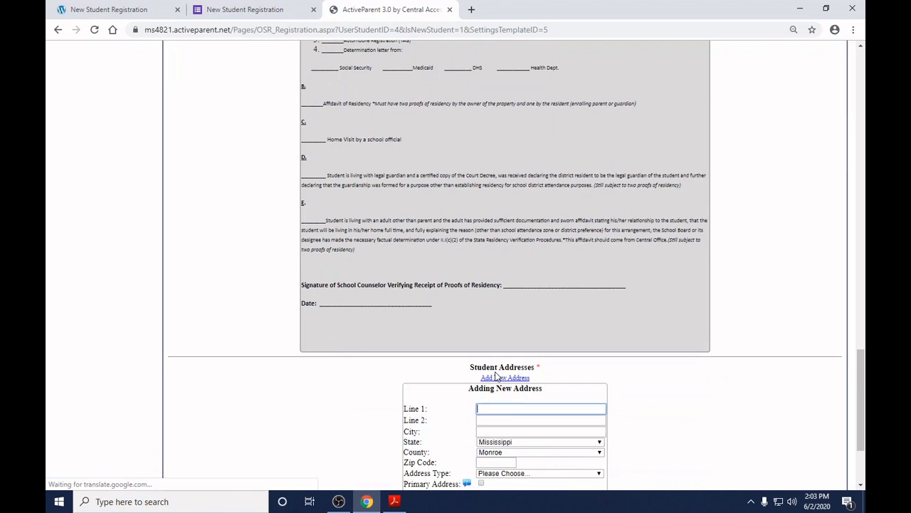
{"action": "left_click", "coordinate": [512, 408]}
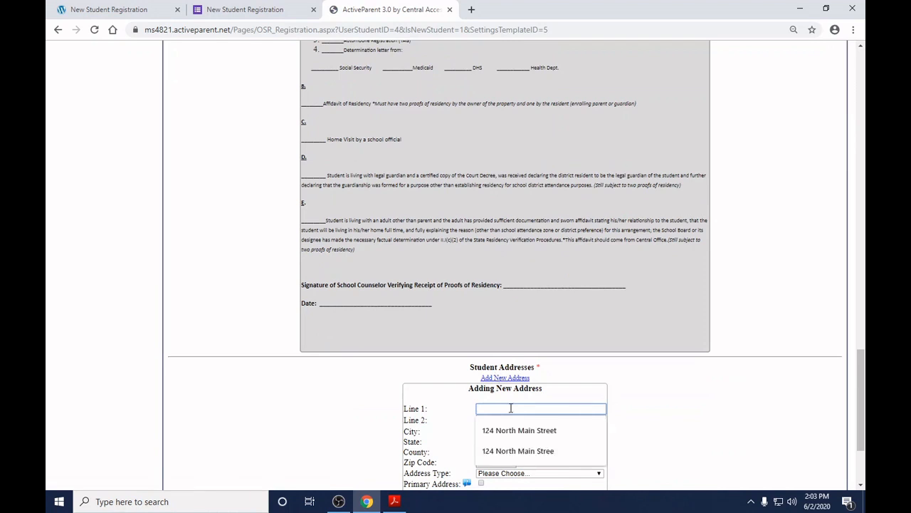
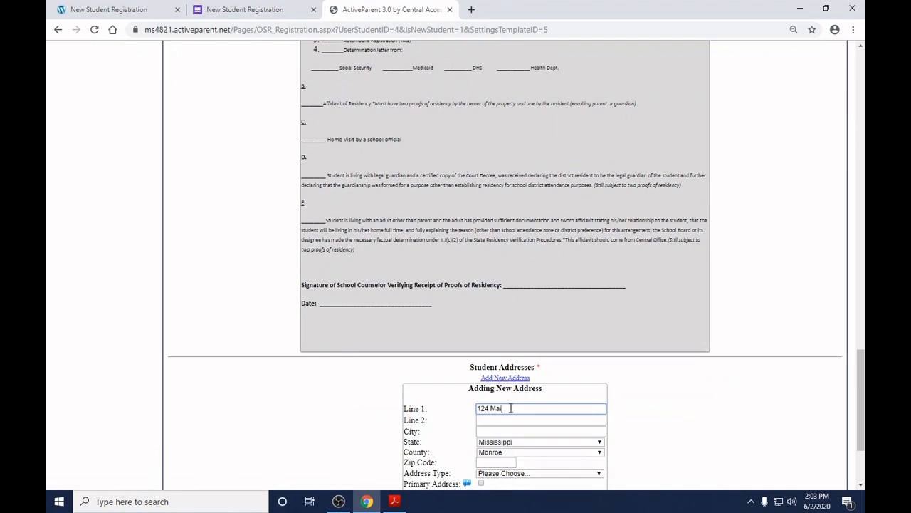
{"action": "left_click", "coordinate": [506, 432]}
{"action": "type", "text": "amory"}
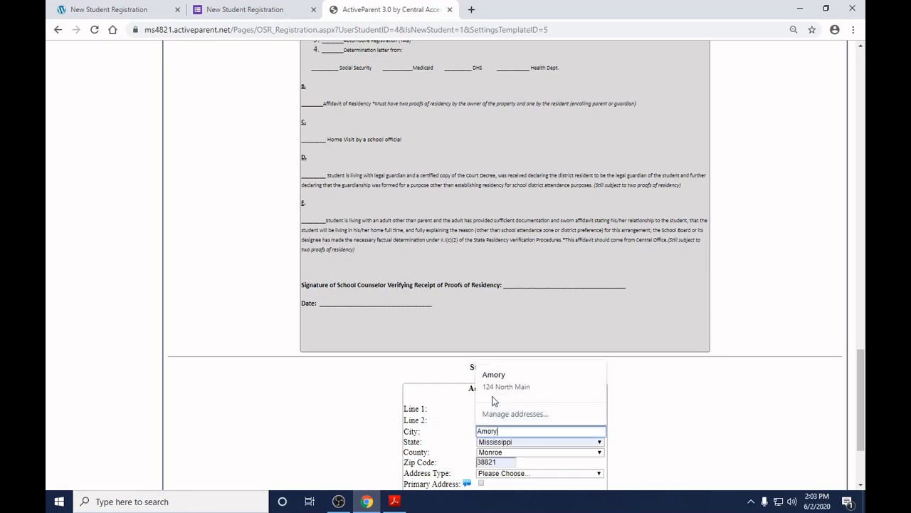
{"action": "left_click", "coordinate": [520, 445]}
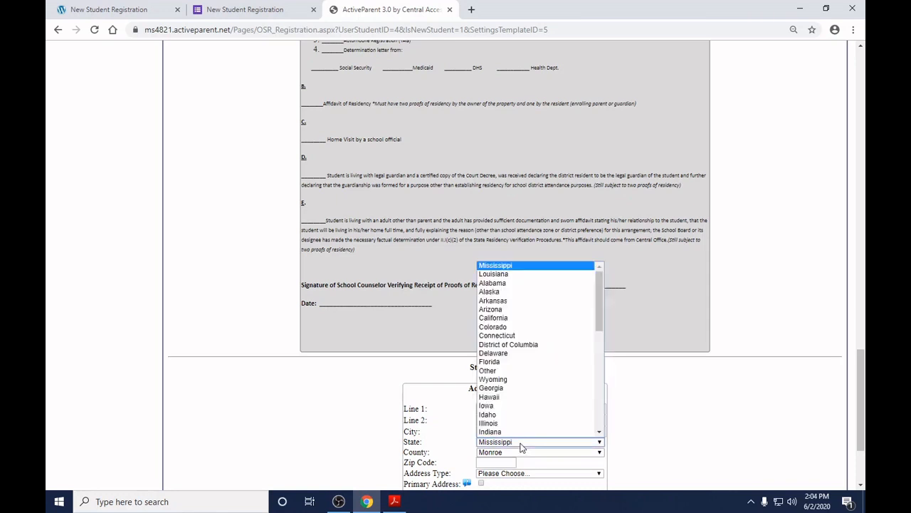
{"action": "left_click", "coordinate": [522, 446]}
{"action": "left_click", "coordinate": [507, 462]}
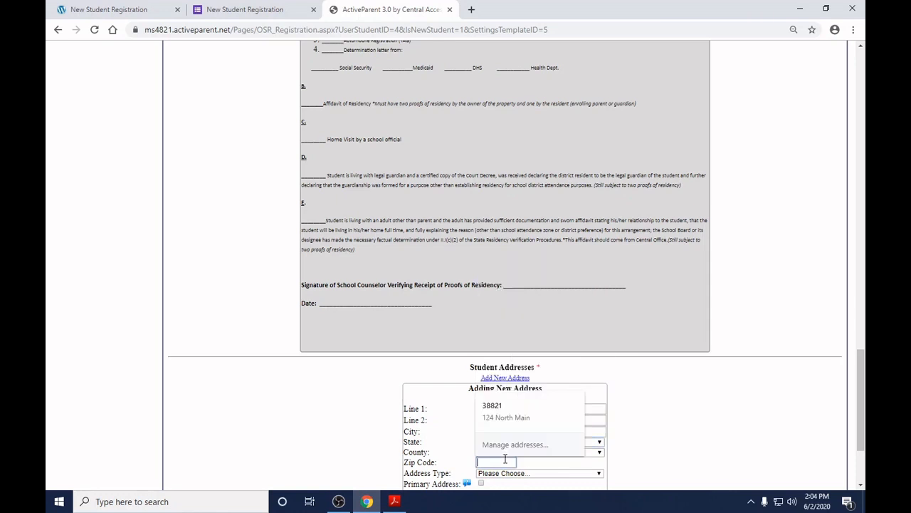
{"action": "type", "text": "38821"}
{"action": "left_click", "coordinate": [637, 464]}
Make it the primary Residence Address and save it to the address list.
{"action": "left_click", "coordinate": [590, 474]}
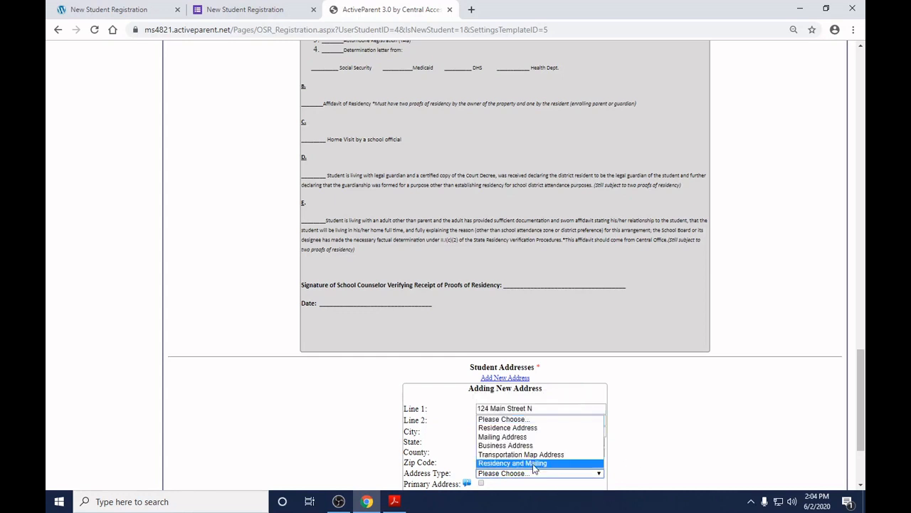
{"action": "left_click", "coordinate": [512, 428]}
{"action": "scroll", "coordinate": [486, 372], "scroll_direction": "down", "scroll_amount": 2}
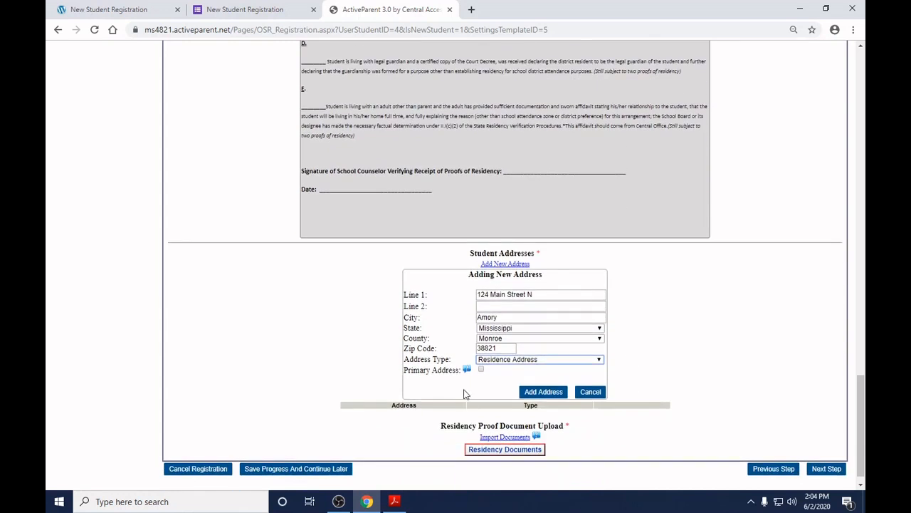
{"action": "left_click", "coordinate": [481, 369]}
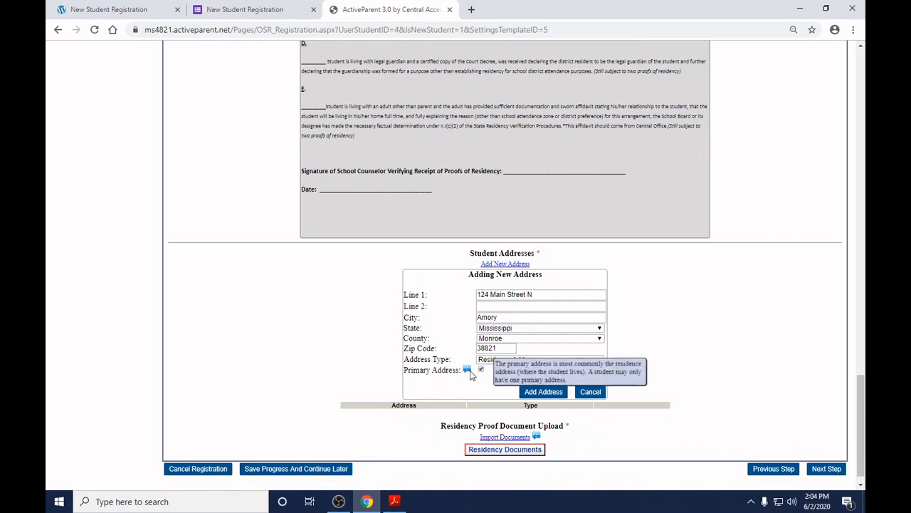
{"action": "left_click", "coordinate": [545, 393]}
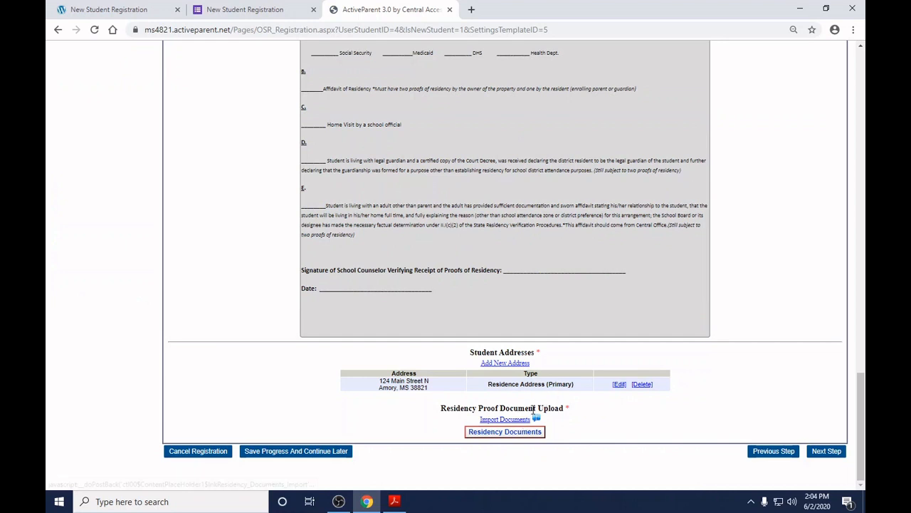
Upload the Power Bill file as a residency proof with the description PowerBill.
{"action": "left_click", "coordinate": [489, 437]}
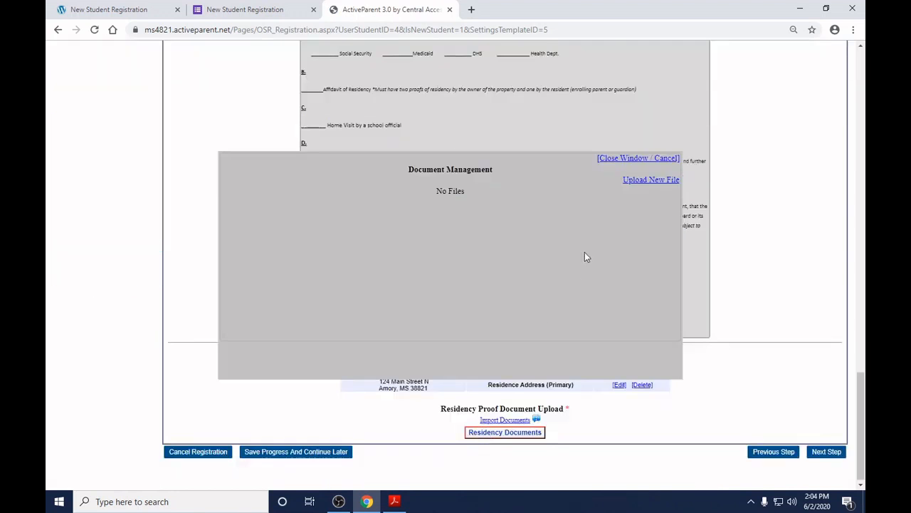
{"action": "left_click", "coordinate": [648, 184]}
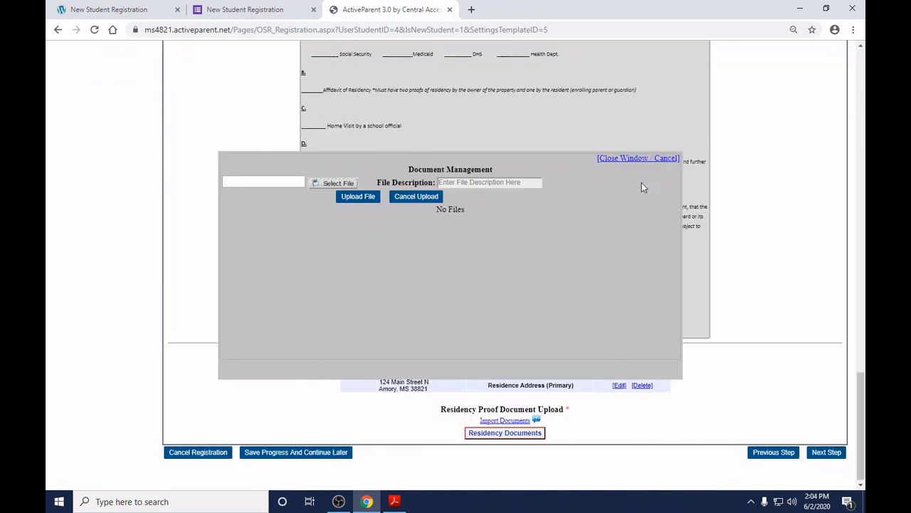
{"action": "left_click", "coordinate": [330, 183]}
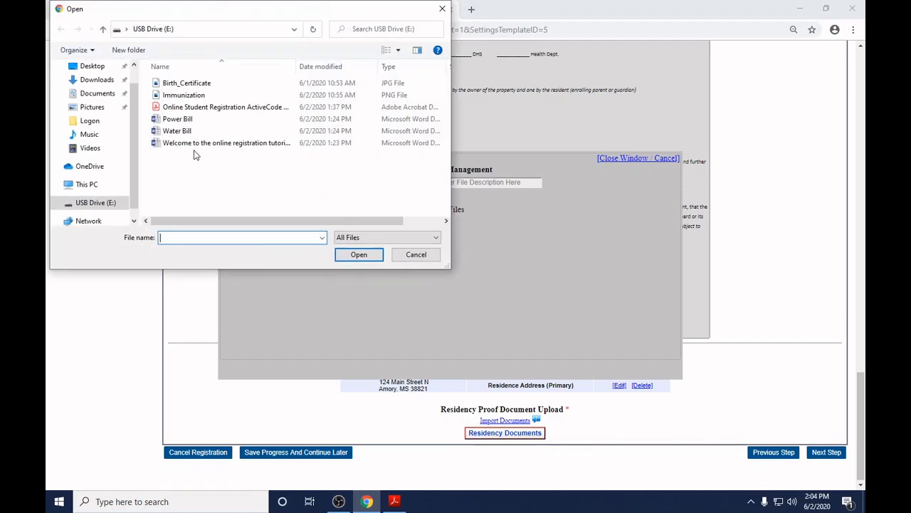
{"action": "left_click", "coordinate": [185, 122]}
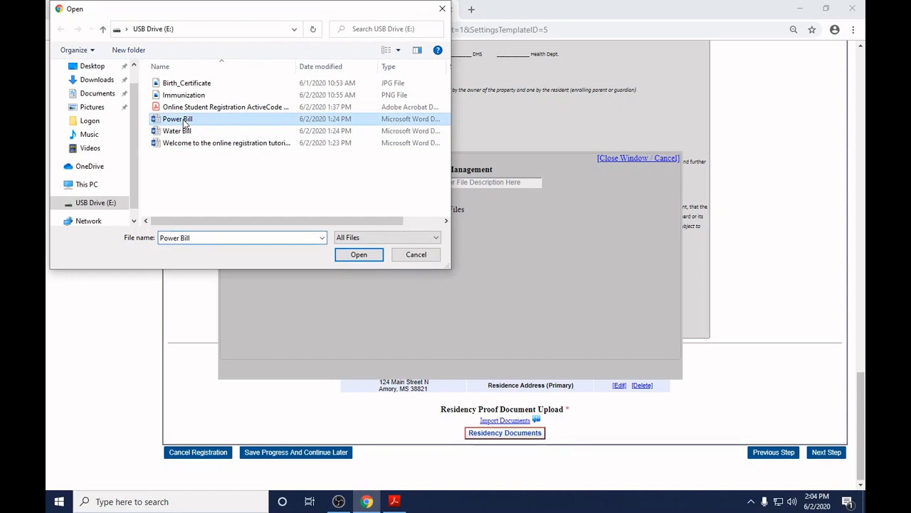
{"action": "left_click", "coordinate": [359, 254]}
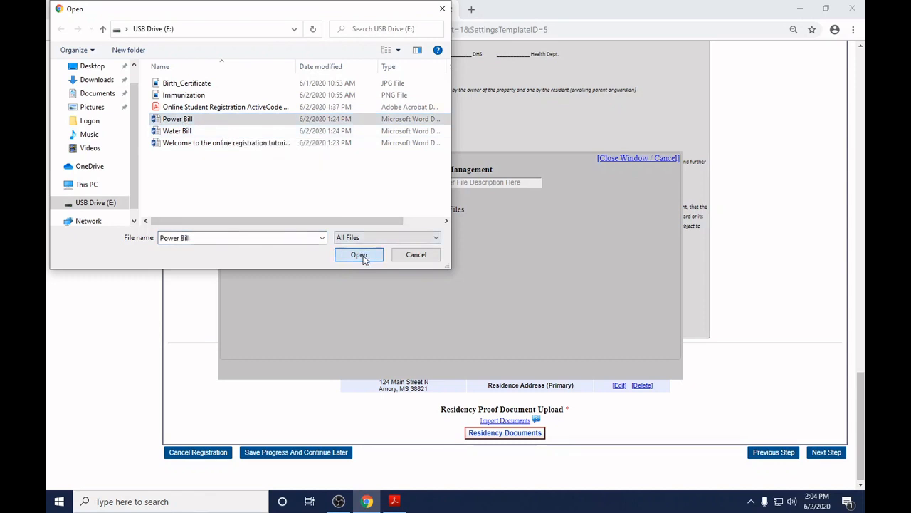
{"action": "left_click", "coordinate": [460, 183]}
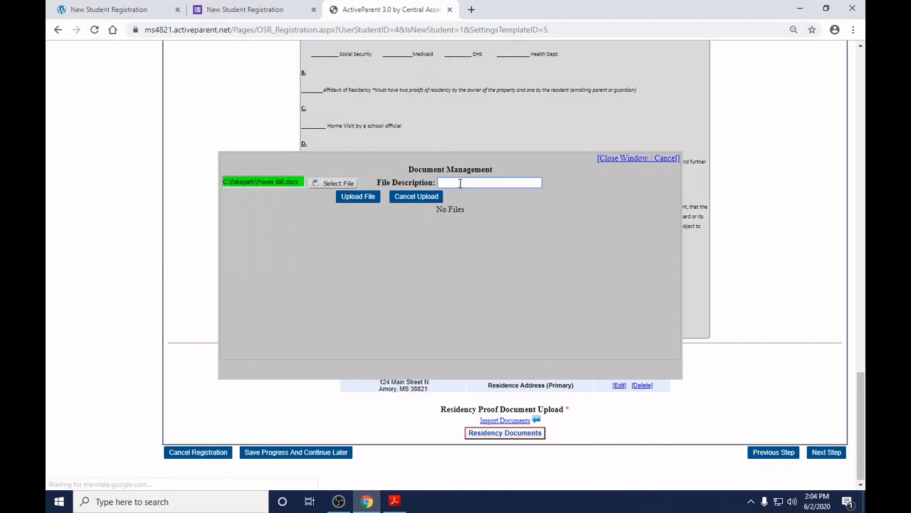
{"action": "type", "text": "PowerBill"}
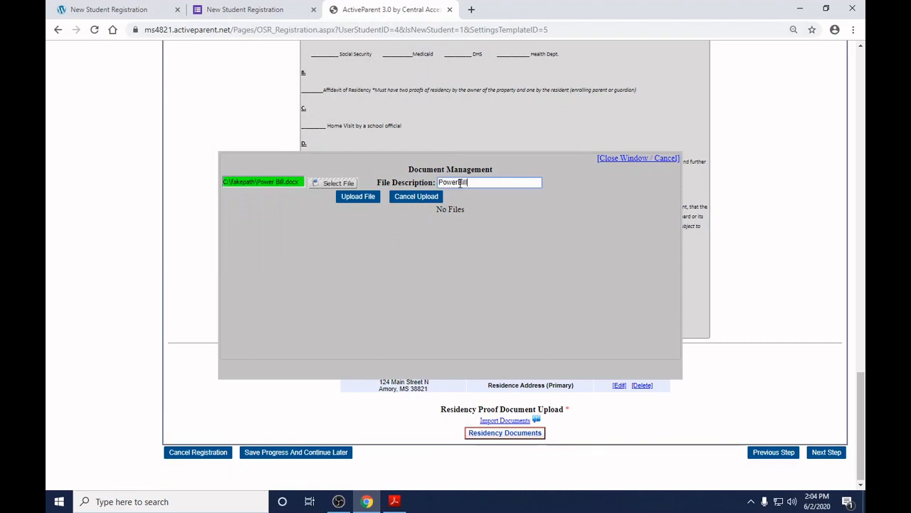
{"action": "left_click", "coordinate": [359, 200]}
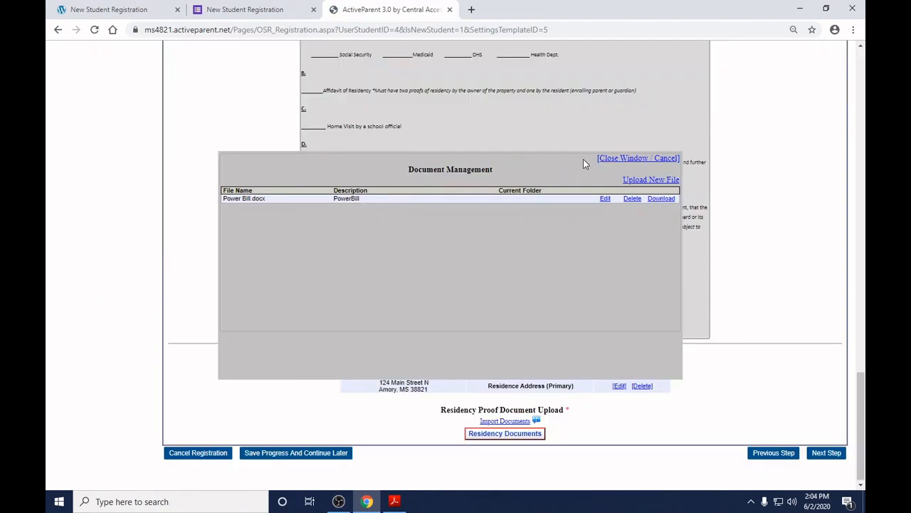
Upload Water Bill as a second residency proof described WaterBill, then close the document window.
{"action": "left_click", "coordinate": [607, 162]}
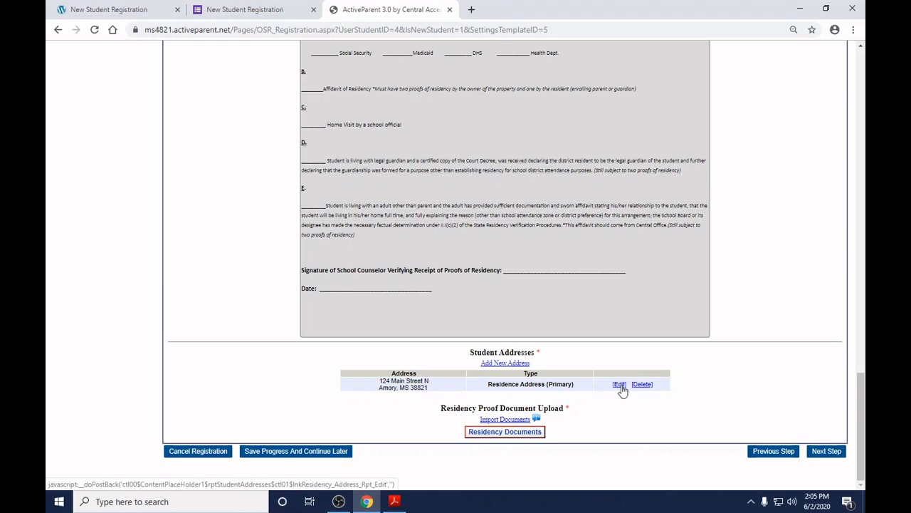
{"action": "left_click", "coordinate": [507, 433]}
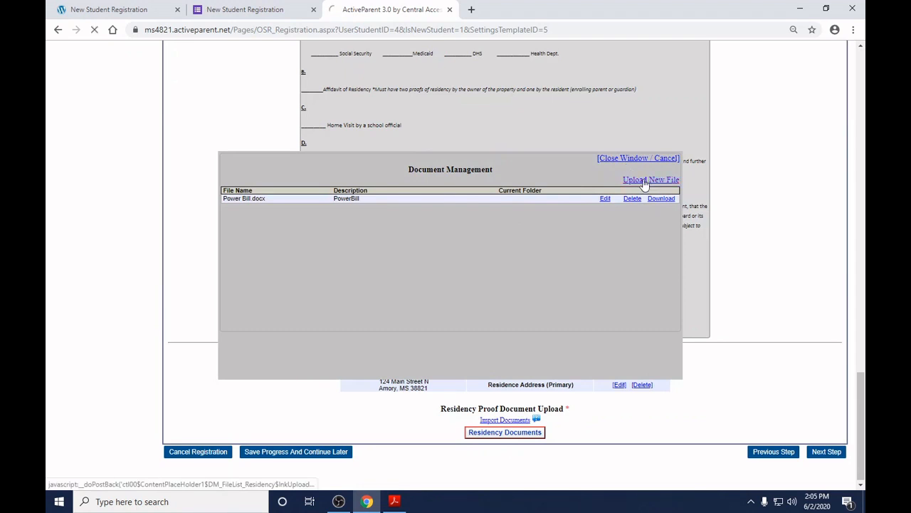
{"action": "left_click", "coordinate": [644, 180]}
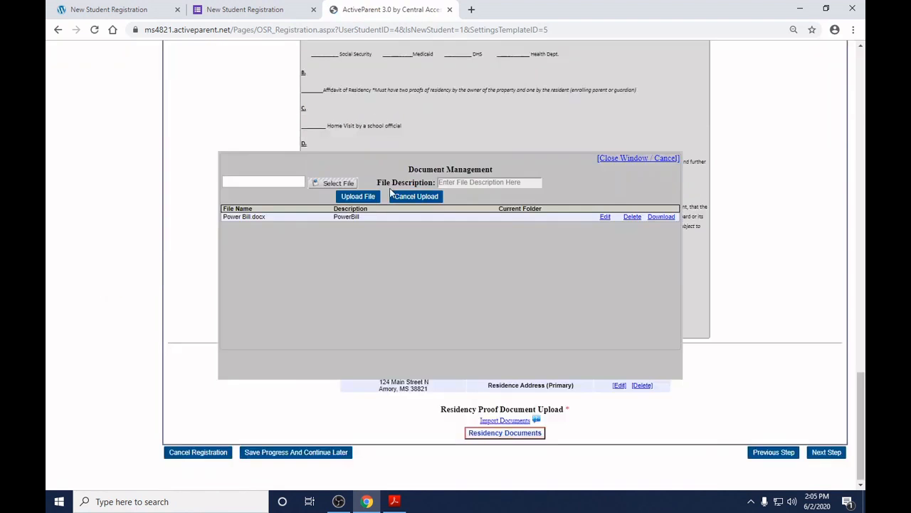
{"action": "left_click", "coordinate": [339, 184]}
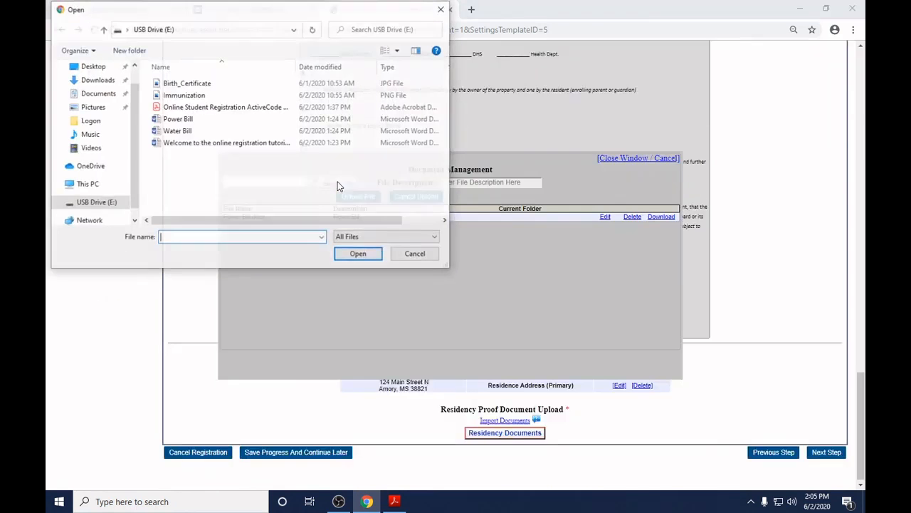
{"action": "left_click", "coordinate": [184, 132]}
{"action": "left_click", "coordinate": [359, 255]}
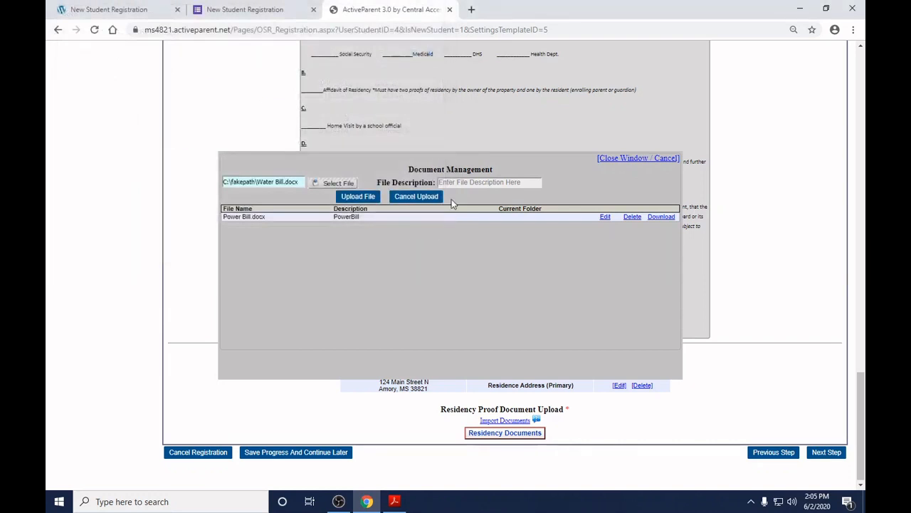
{"action": "left_click", "coordinate": [462, 183]}
{"action": "type", "text": "Wa"}
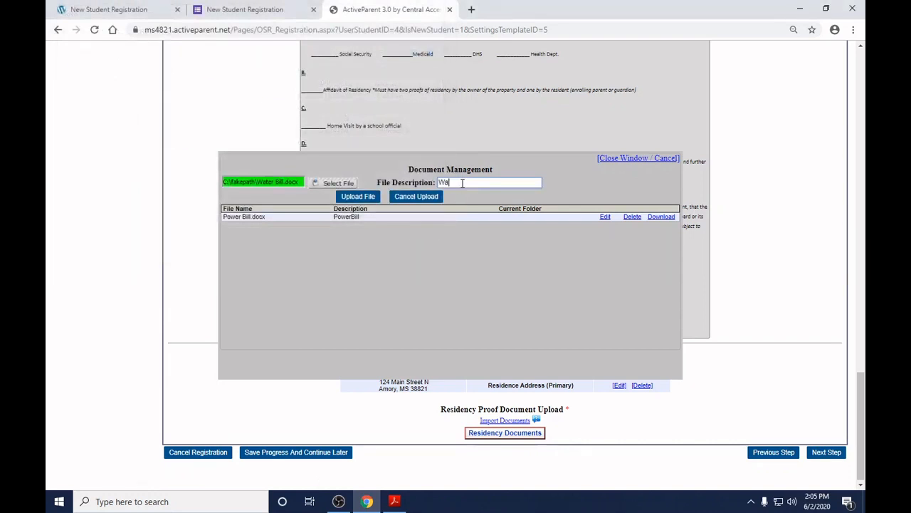
{"action": "type", "text": "terBill"}
{"action": "left_click", "coordinate": [368, 200]}
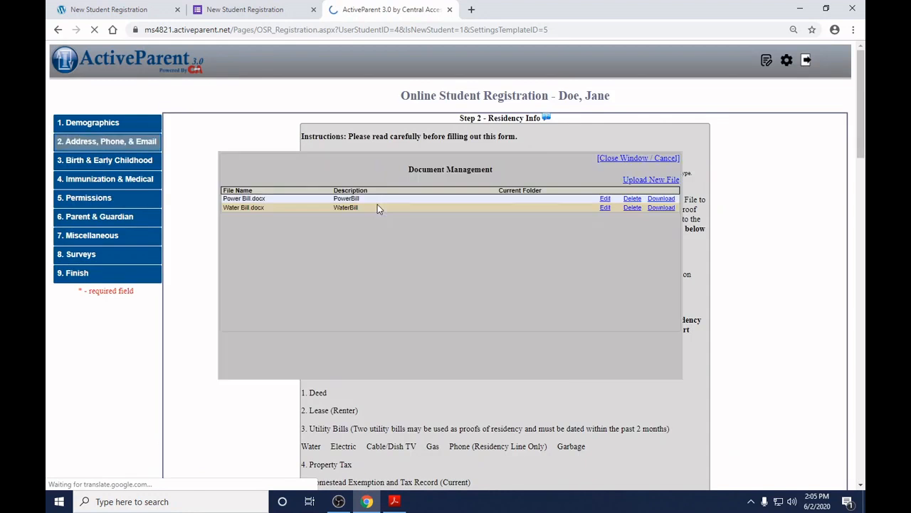
{"action": "left_click", "coordinate": [631, 158]}
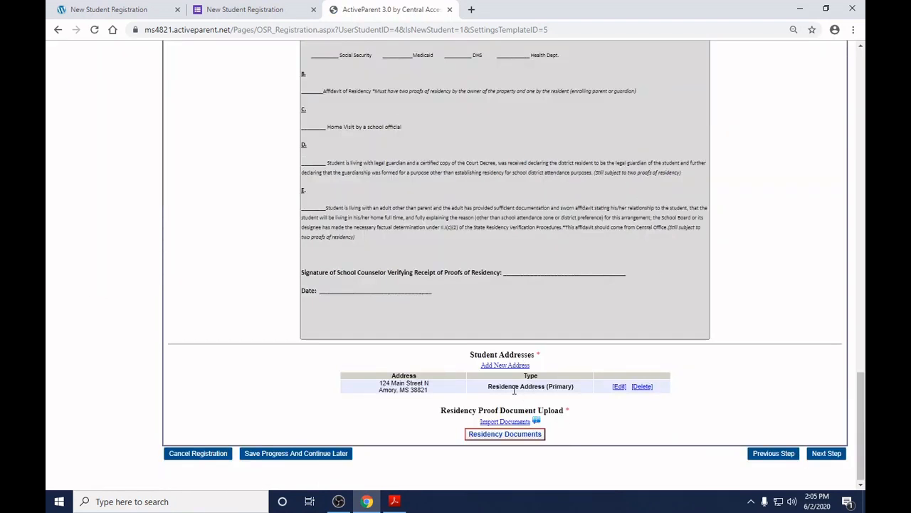
Continue to the Birth & Early Childhood step and review the page.
{"action": "left_click", "coordinate": [824, 454]}
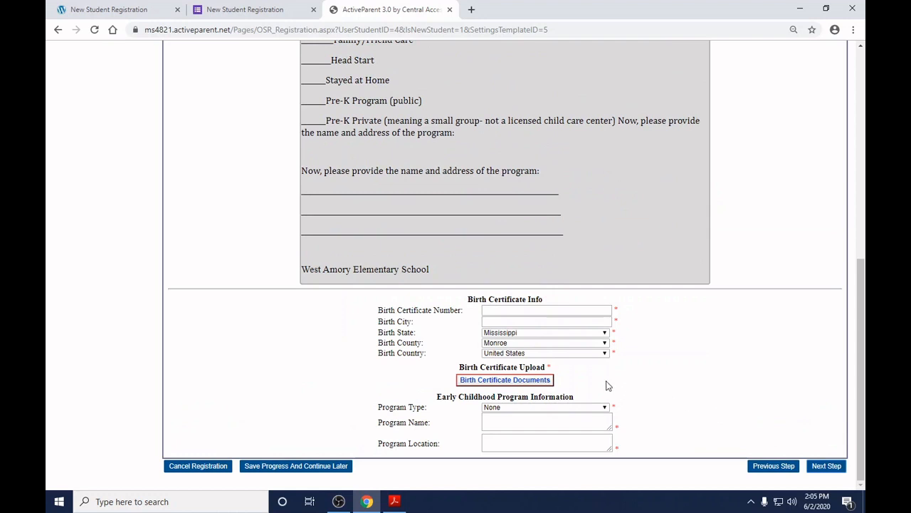
{"action": "scroll", "coordinate": [603, 384], "scroll_direction": "up", "scroll_amount": 3}
{"action": "scroll", "coordinate": [603, 385], "scroll_direction": "up", "scroll_amount": 3}
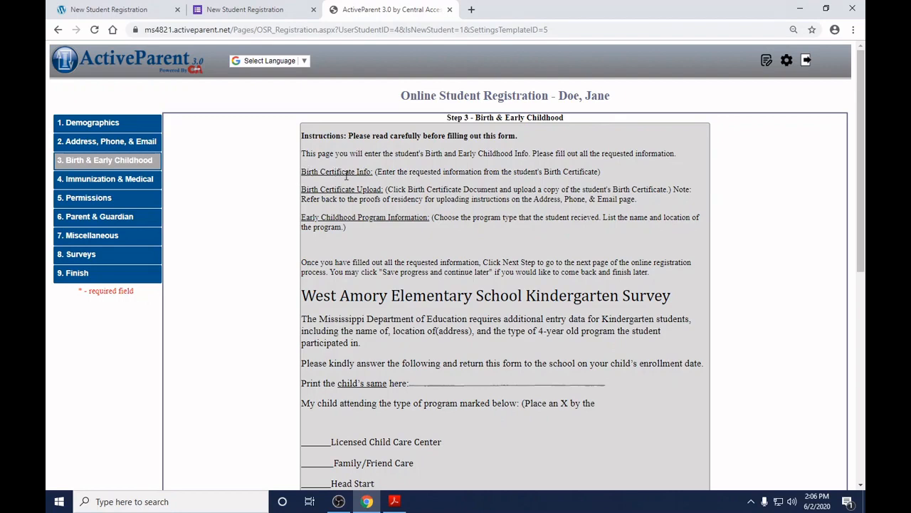
{"action": "scroll", "coordinate": [407, 282], "scroll_direction": "down", "scroll_amount": 6}
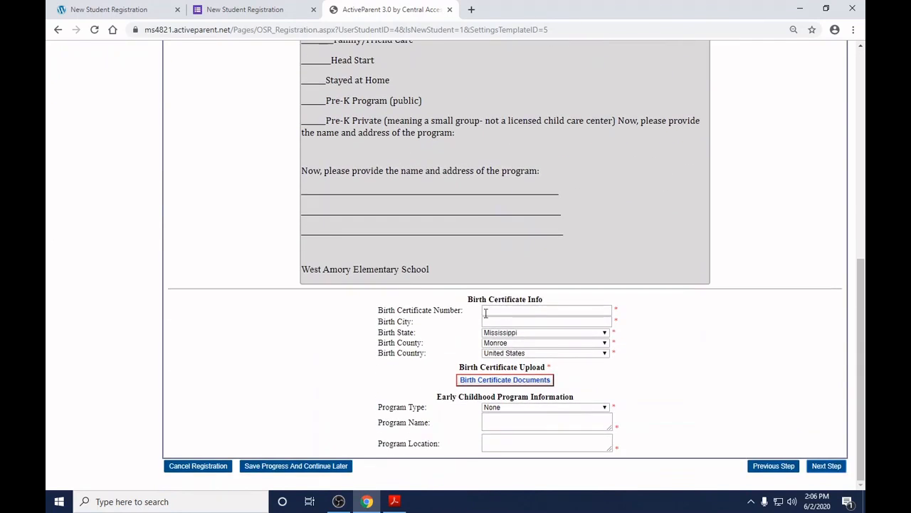
Enter the birth certificate number and choose Amory as the birth city.
{"action": "left_click", "coordinate": [496, 311]}
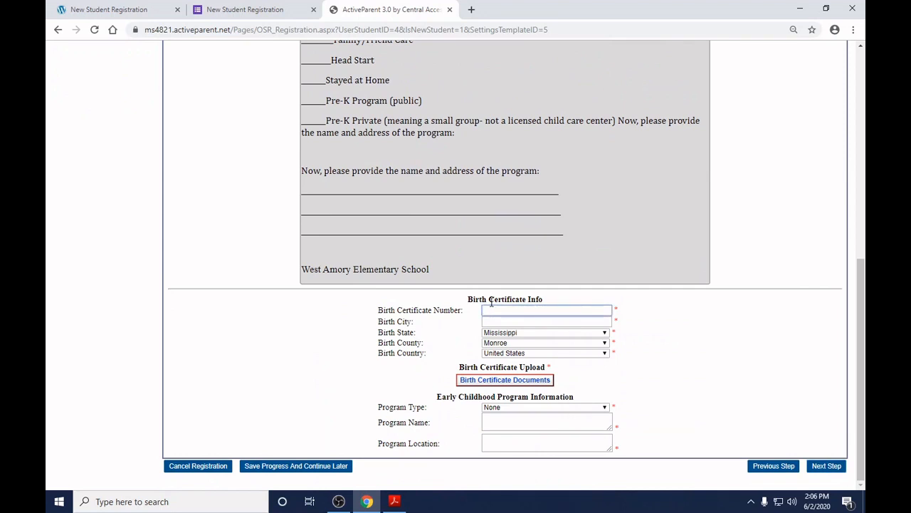
{"action": "type", "text": "000000000"}
{"action": "left_click", "coordinate": [499, 320]}
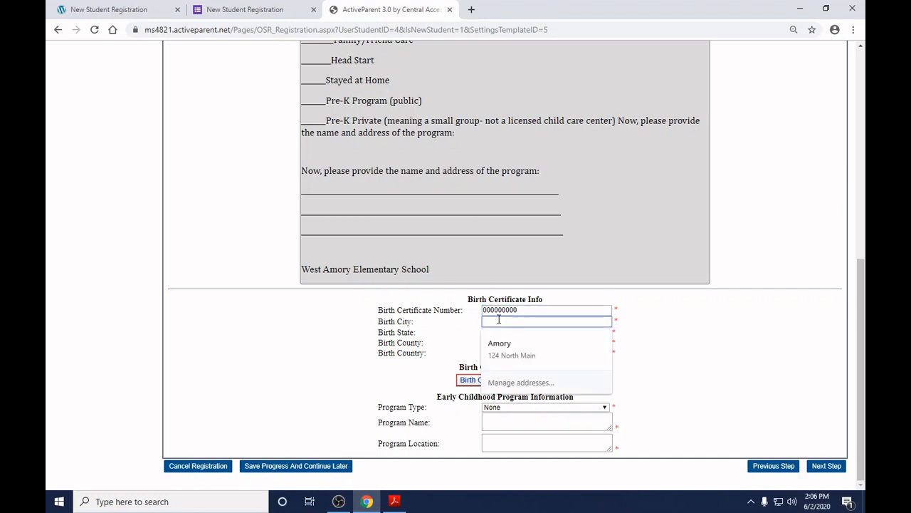
{"action": "type", "text": "Amory"}
{"action": "left_click", "coordinate": [561, 340]}
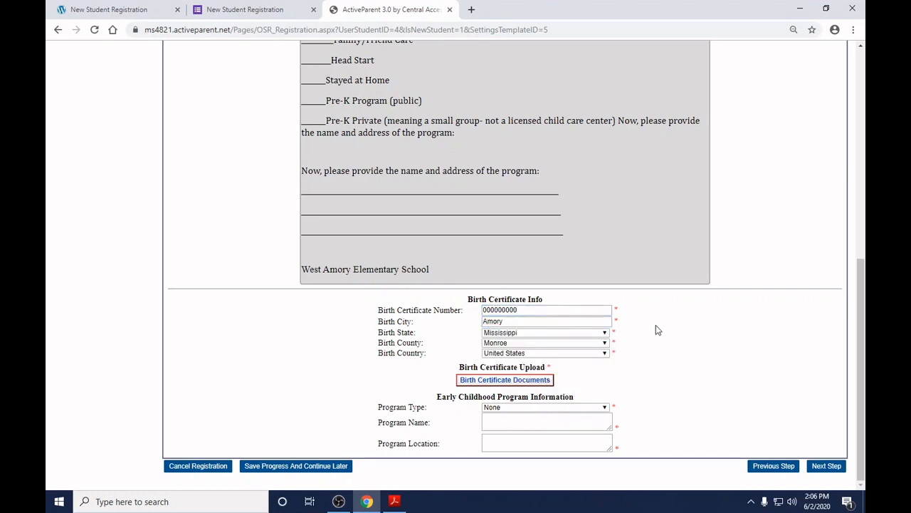
Upload the Birth_Certificate image with the description BirthCert, then close the document window.
{"action": "left_click", "coordinate": [516, 384]}
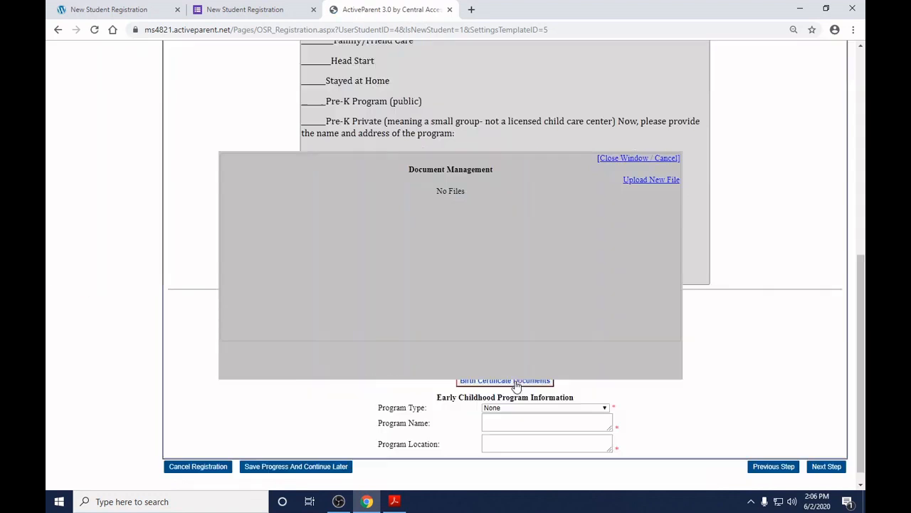
{"action": "left_click", "coordinate": [650, 181]}
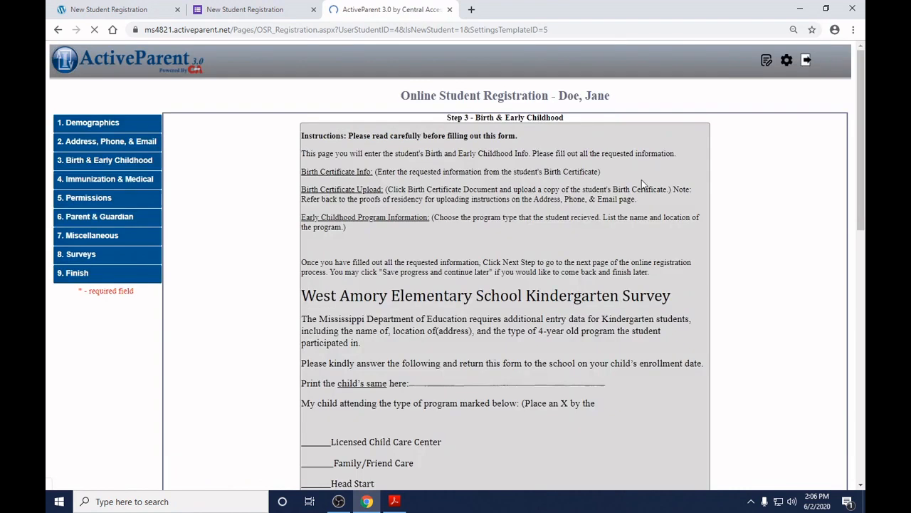
{"action": "left_click", "coordinate": [320, 182]}
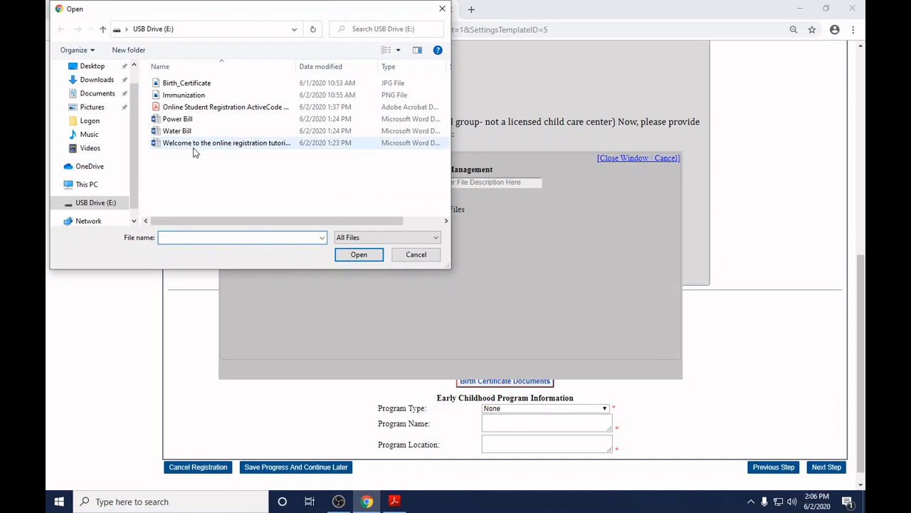
{"action": "left_click", "coordinate": [194, 84]}
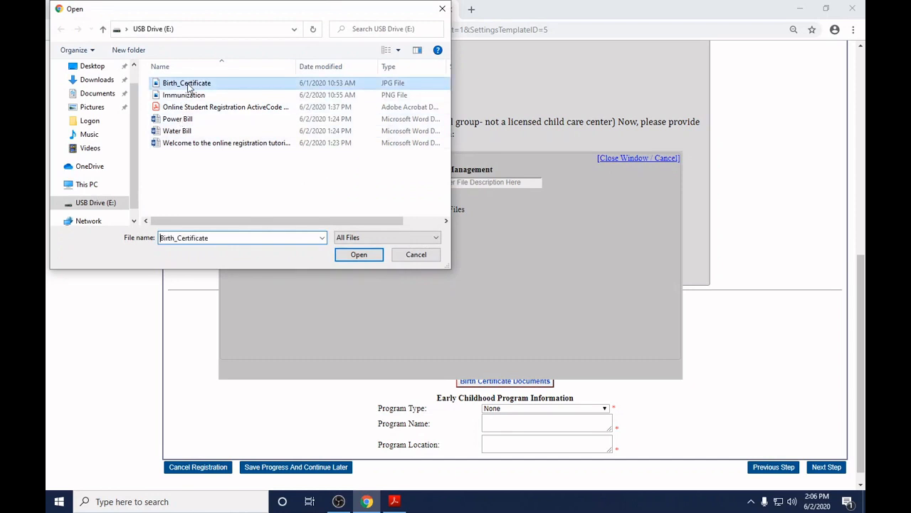
{"action": "left_click", "coordinate": [378, 249]}
{"action": "left_click", "coordinate": [467, 183]}
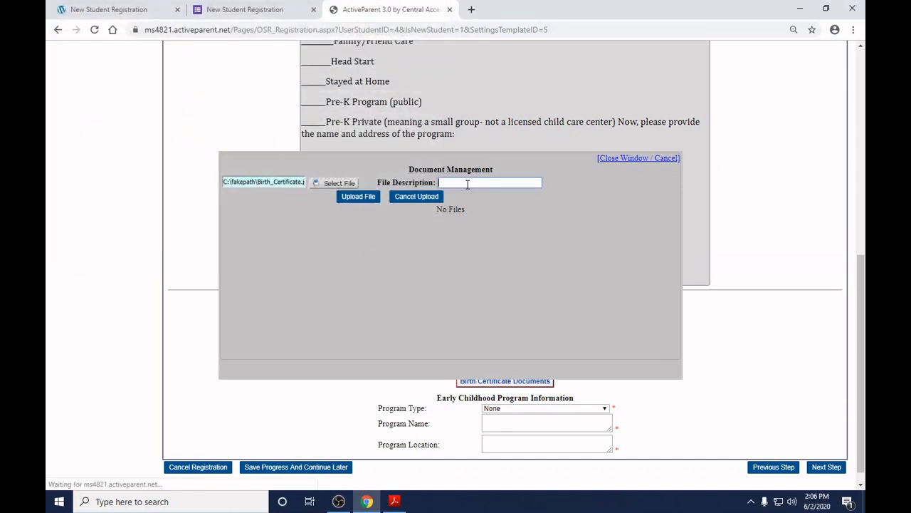
{"action": "type", "text": "Bi"}
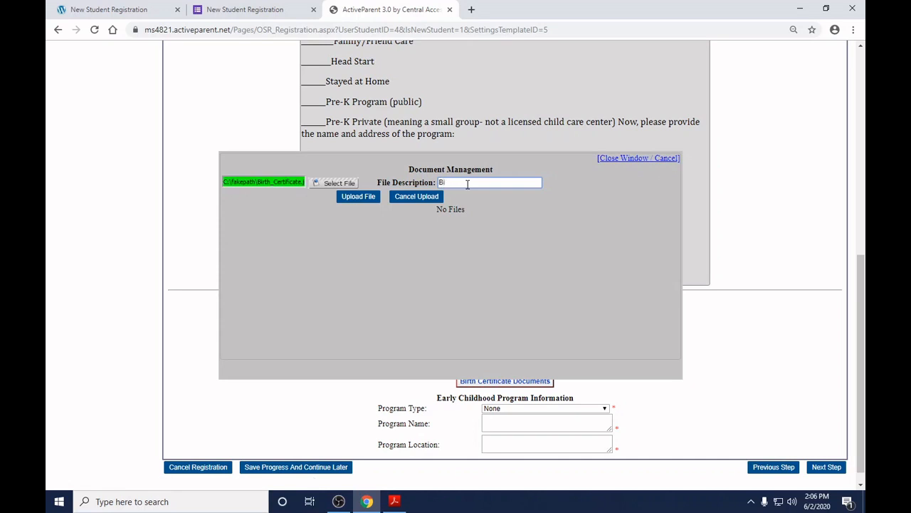
{"action": "type", "text": "rthCert"}
{"action": "left_click", "coordinate": [370, 196]}
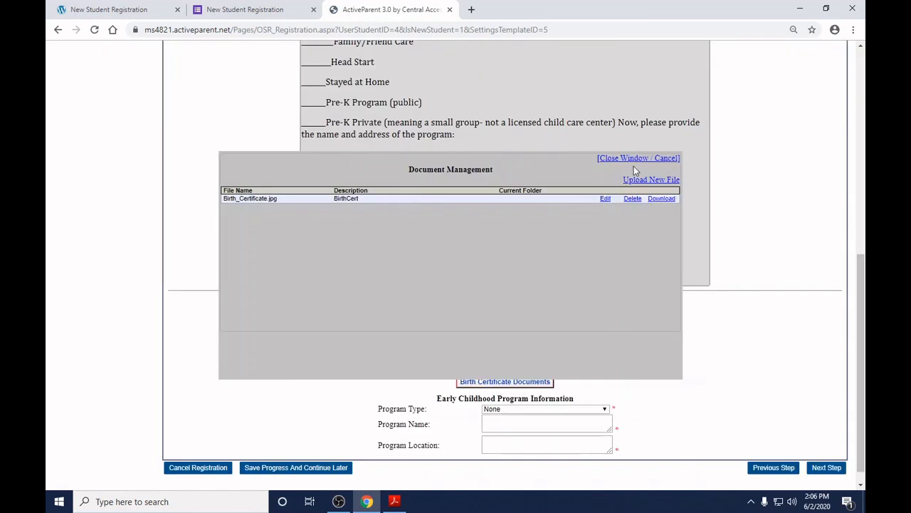
{"action": "left_click", "coordinate": [634, 160]}
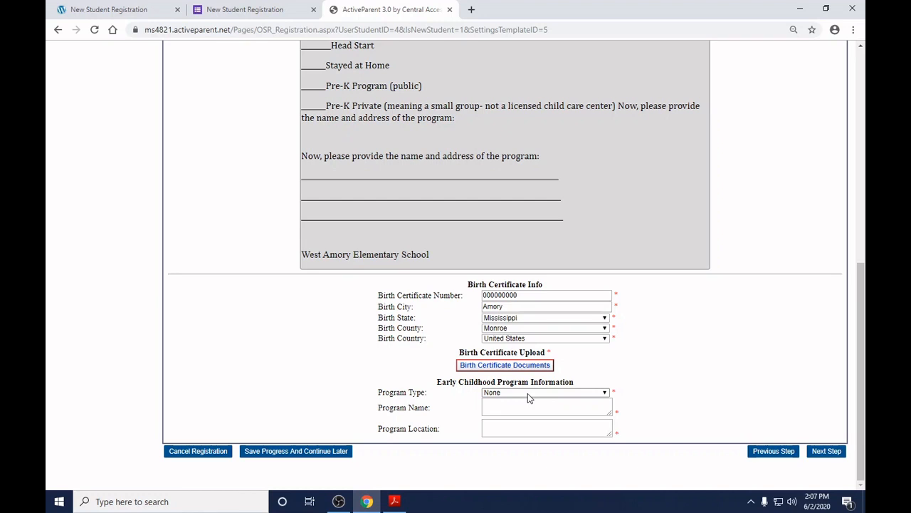
Record the early childhood program as Pre-Kindergarten (Public), MELC, located in Amory.
{"action": "left_click", "coordinate": [528, 393]}
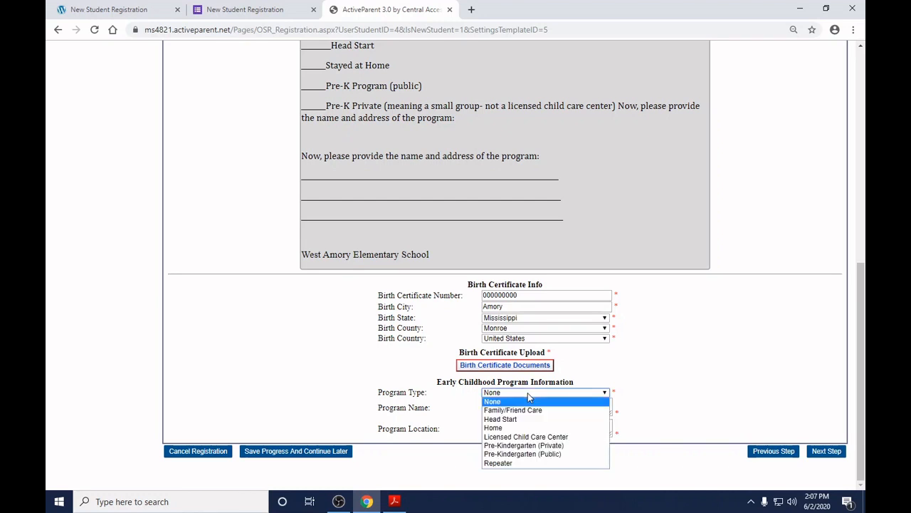
{"action": "left_click", "coordinate": [539, 454]}
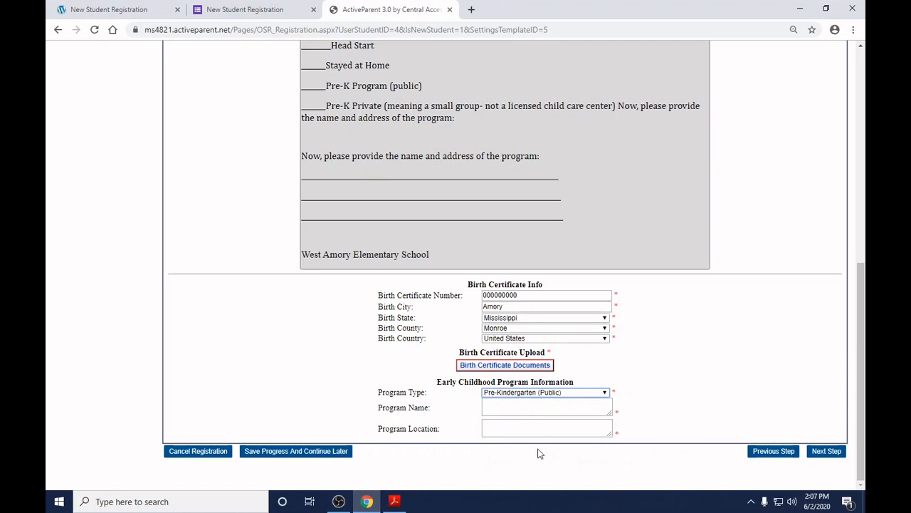
{"action": "left_click", "coordinate": [529, 406]}
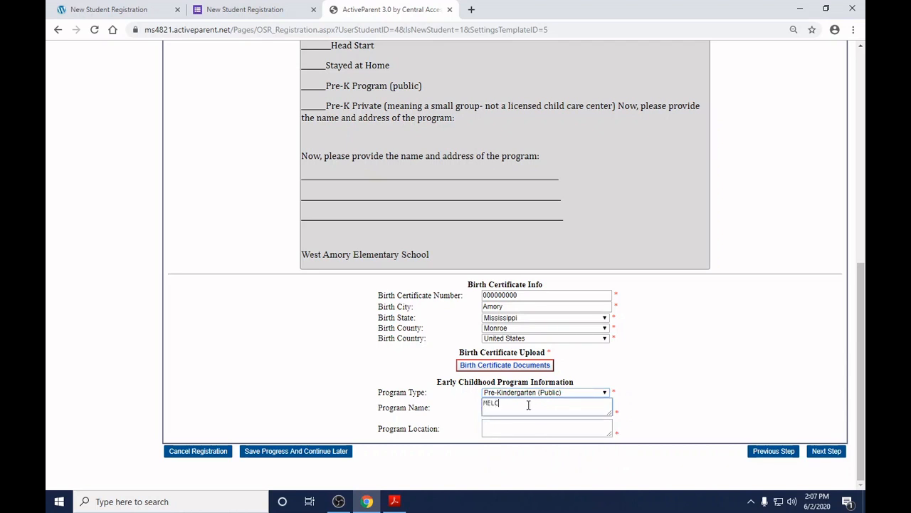
{"action": "left_click", "coordinate": [517, 427]}
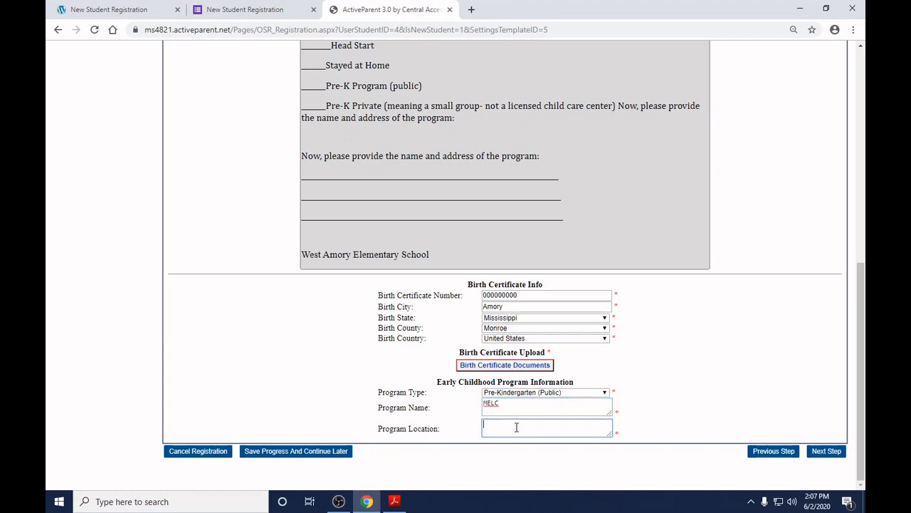
{"action": "type", "text": "Amory"}
Continue to Step 4 Immunization & Medical and open the empty immunization documents list.
{"action": "left_click", "coordinate": [825, 451]}
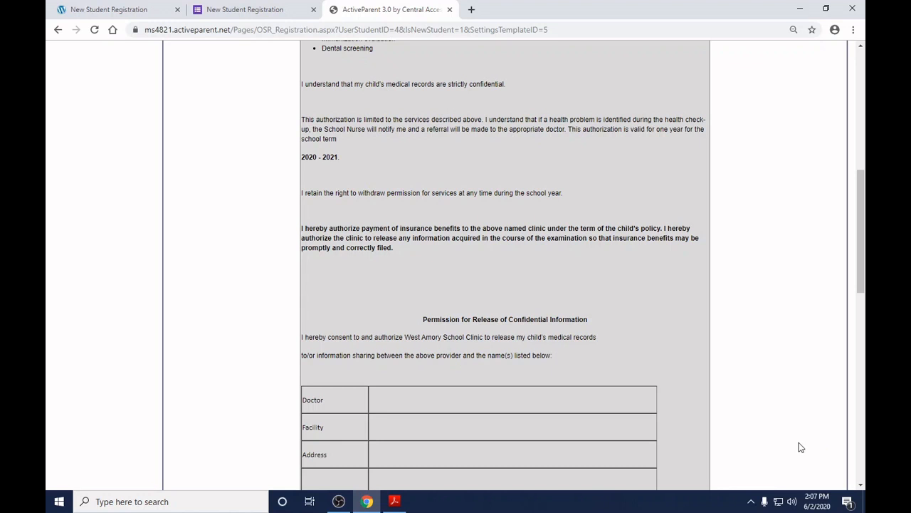
{"action": "scroll", "coordinate": [801, 447], "scroll_direction": "up", "scroll_amount": 5}
{"action": "scroll", "coordinate": [800, 447], "scroll_direction": "up", "scroll_amount": 1}
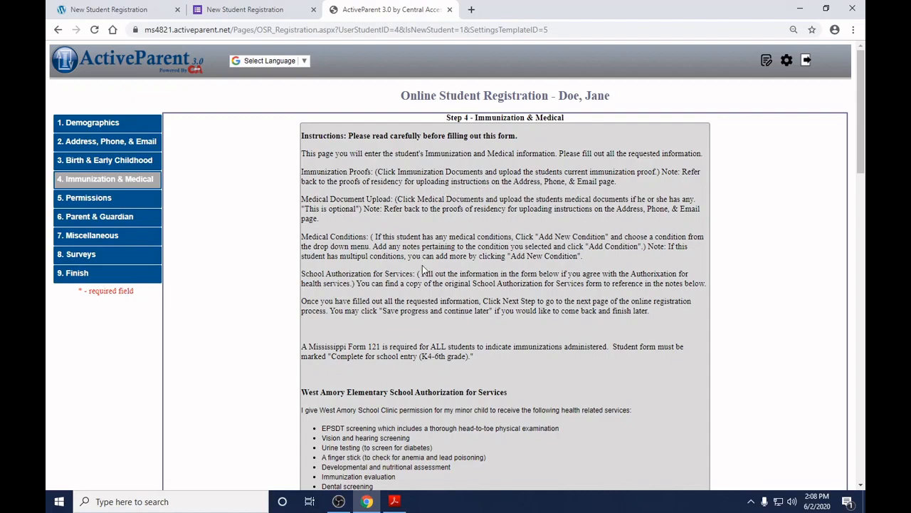
{"action": "scroll", "coordinate": [435, 285], "scroll_direction": "down", "scroll_amount": 8}
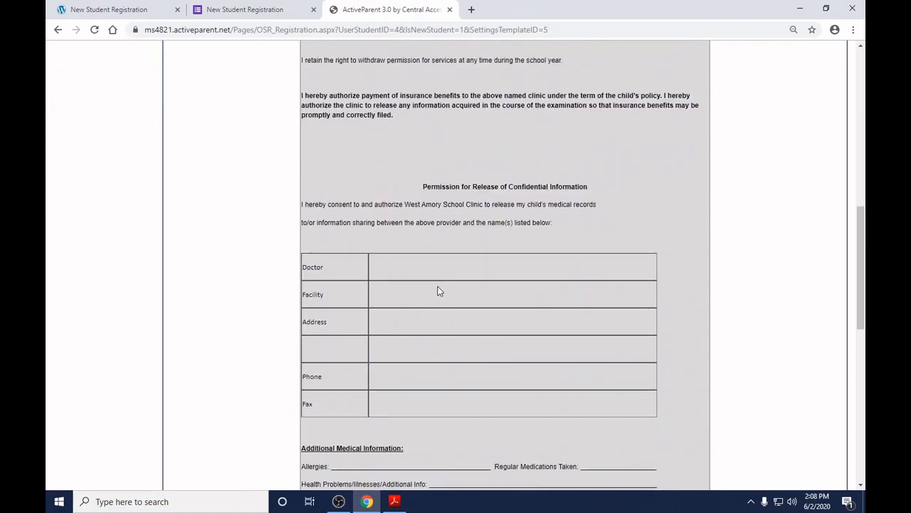
{"action": "scroll", "coordinate": [439, 291], "scroll_direction": "down", "scroll_amount": 10}
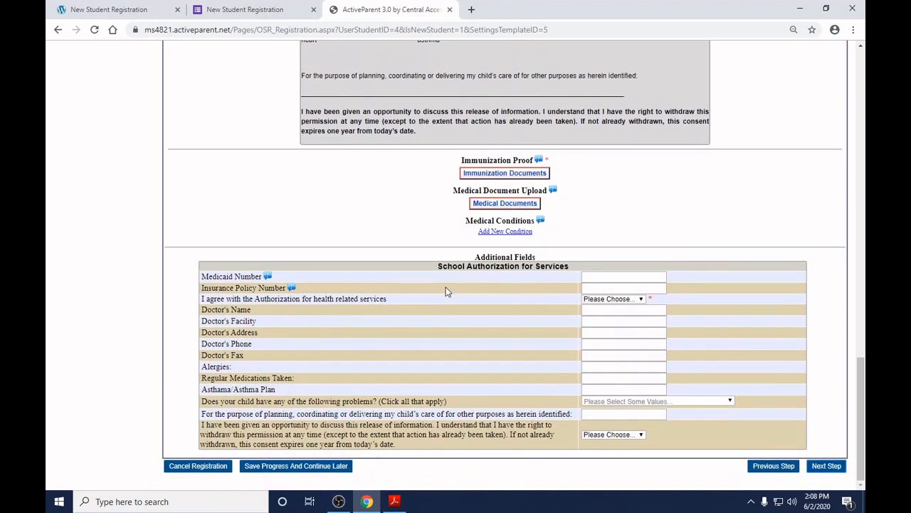
{"action": "left_click", "coordinate": [497, 178]}
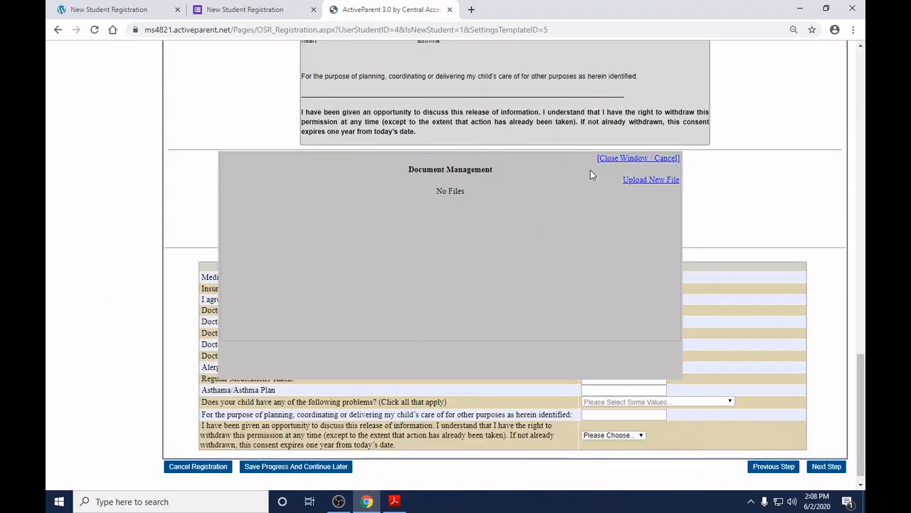
Upload the Immunization image with the description Immunization, then close the document manager.
{"action": "left_click", "coordinate": [649, 181]}
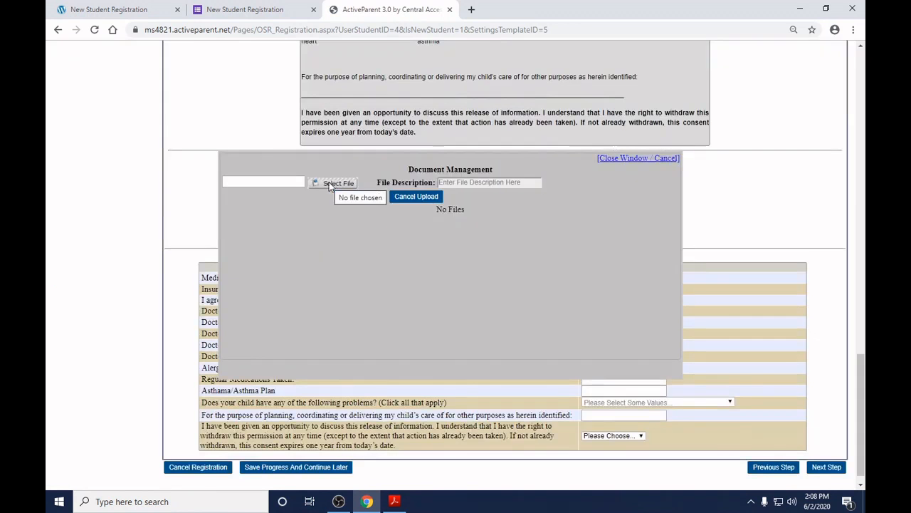
{"action": "left_click", "coordinate": [329, 184]}
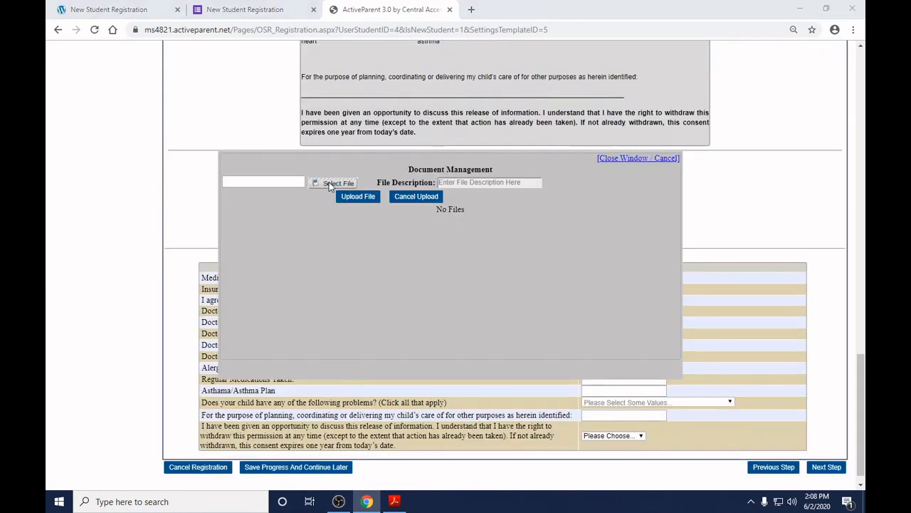
{"action": "left_click", "coordinate": [184, 95]}
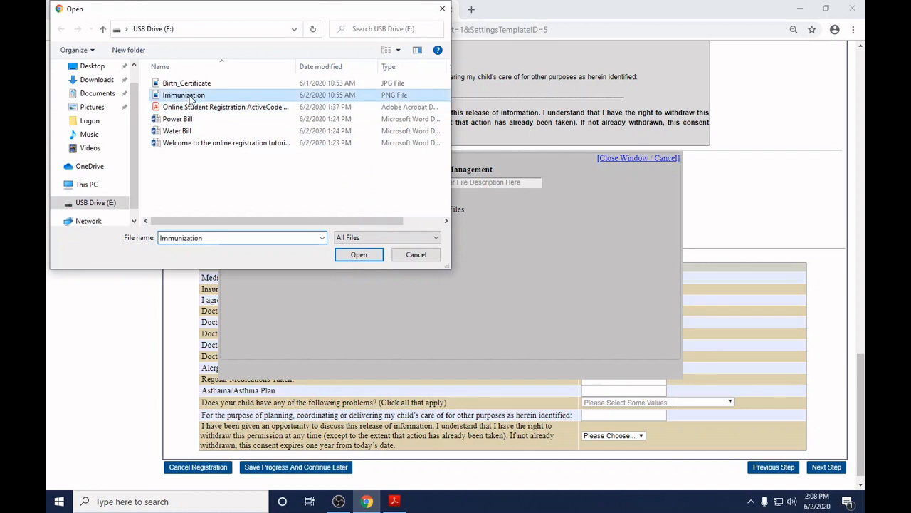
{"action": "left_click", "coordinate": [358, 254]}
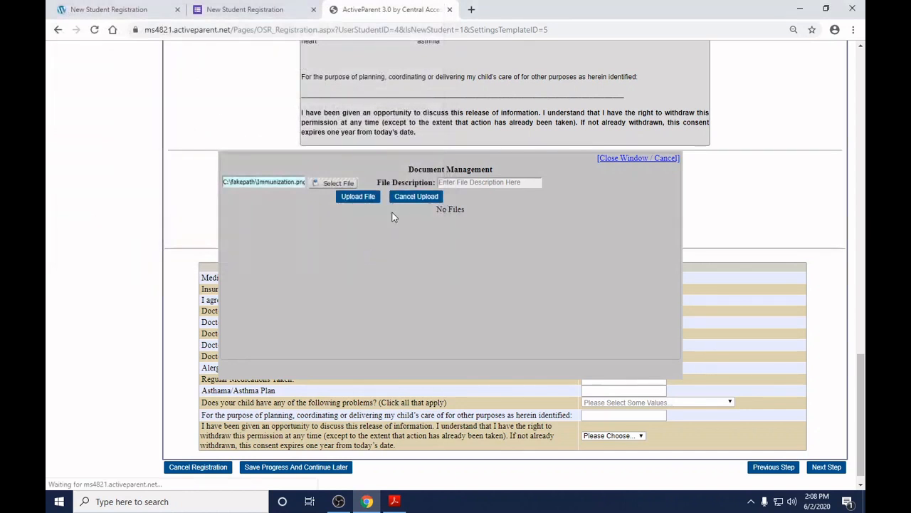
{"action": "left_click", "coordinate": [463, 182]}
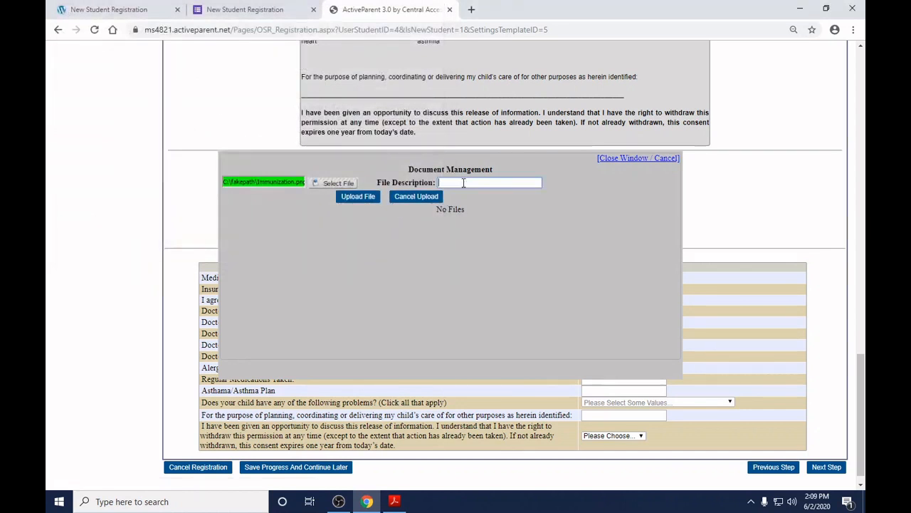
{"action": "type", "text": "Imm"}
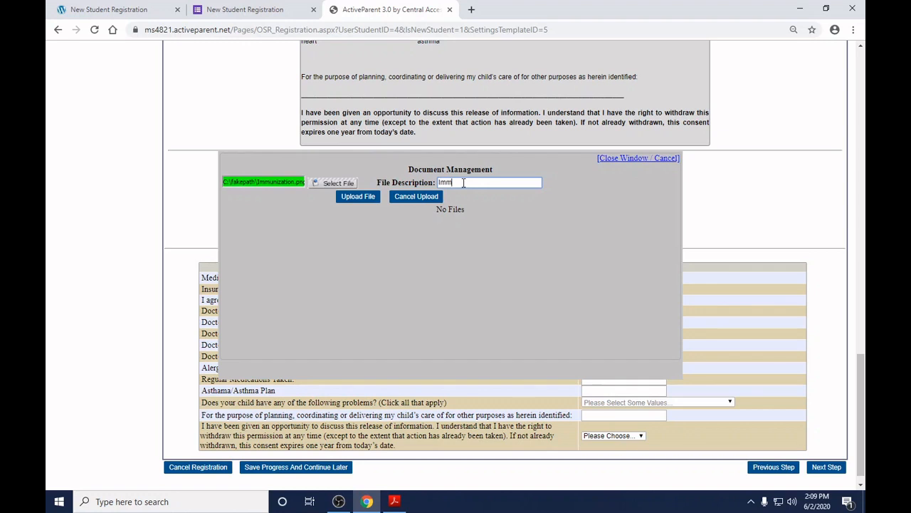
{"action": "type", "text": "unization"}
{"action": "left_click", "coordinate": [360, 200]}
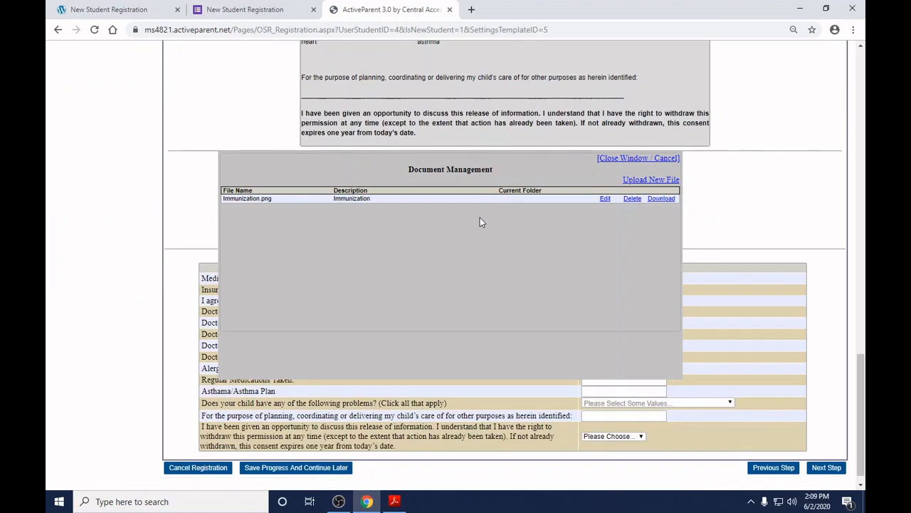
{"action": "left_click", "coordinate": [629, 159]}
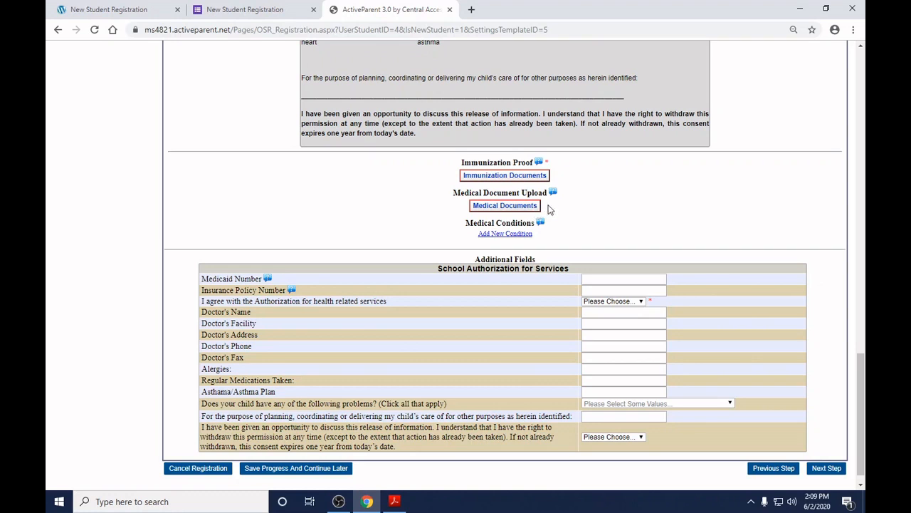
Add a General Allergy condition with the note Bee Sting.
{"action": "left_click", "coordinate": [495, 236]}
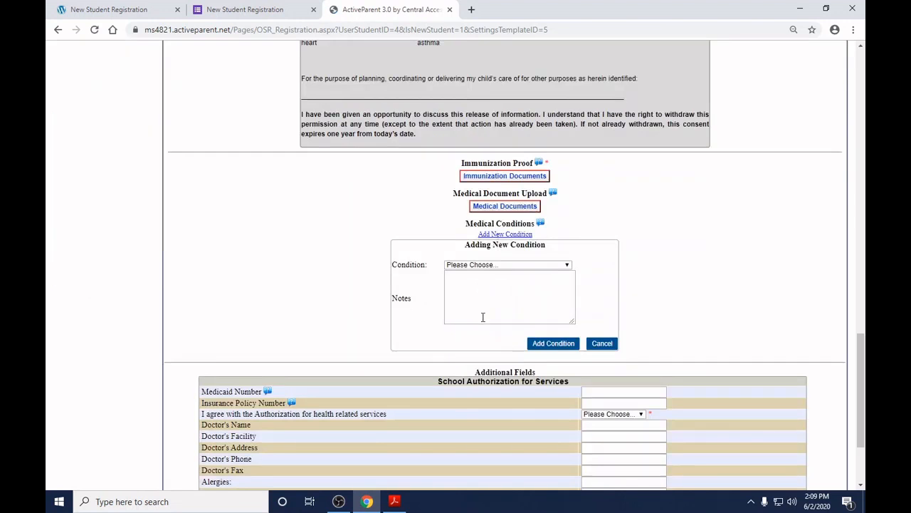
{"action": "left_click", "coordinate": [498, 265]}
{"action": "left_click", "coordinate": [484, 299]}
{"action": "left_click", "coordinate": [480, 280]}
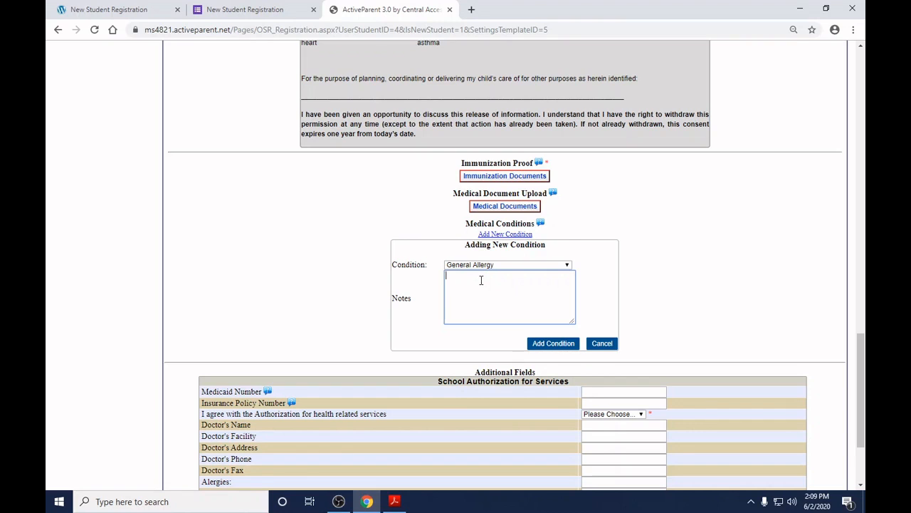
{"action": "type", "text": "Bee Stings"}
{"action": "left_click", "coordinate": [561, 346]}
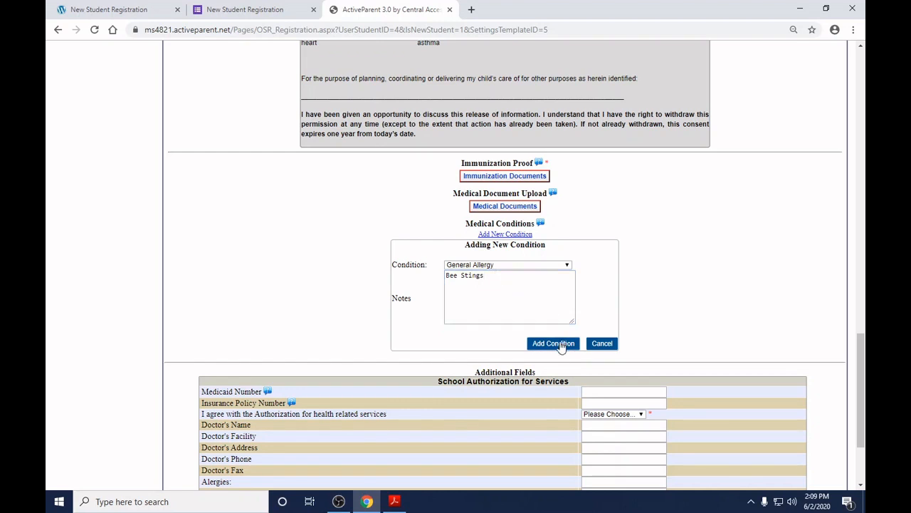
{"action": "left_click", "coordinate": [562, 346]}
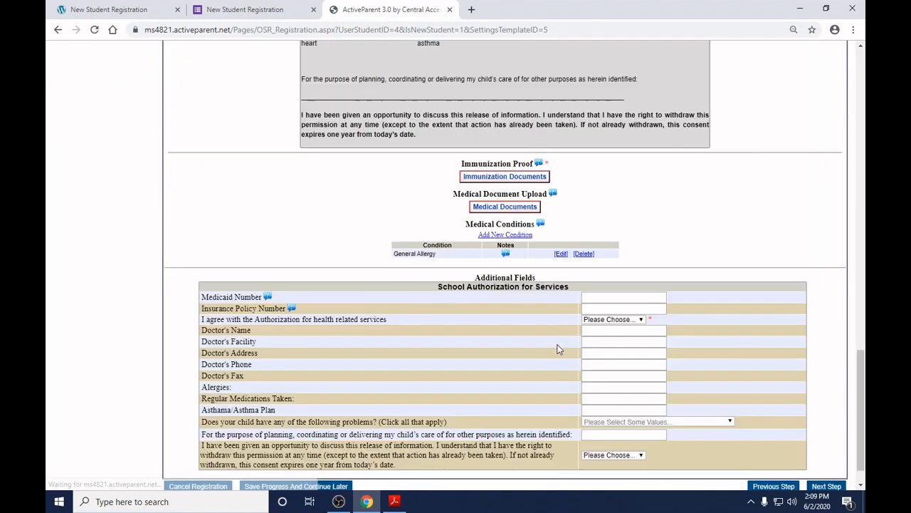
Open a second condition form and cancel it without adding anything.
{"action": "scroll", "coordinate": [549, 391], "scroll_direction": "down", "scroll_amount": 1}
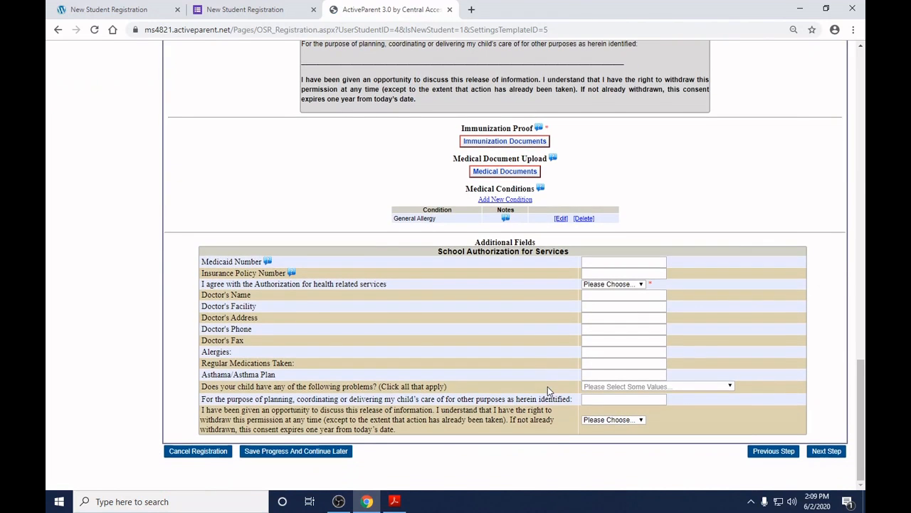
{"action": "left_click", "coordinate": [507, 201]}
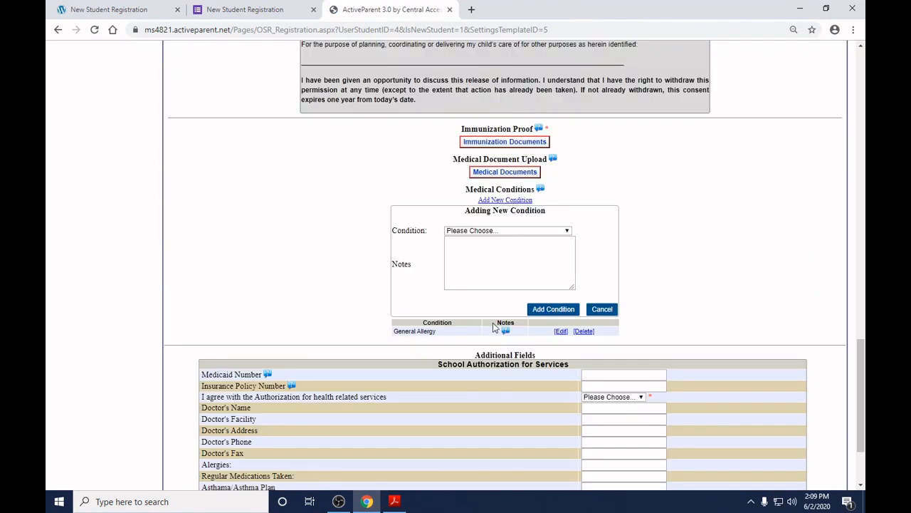
{"action": "left_click", "coordinate": [495, 230]}
{"action": "left_click", "coordinate": [495, 235]}
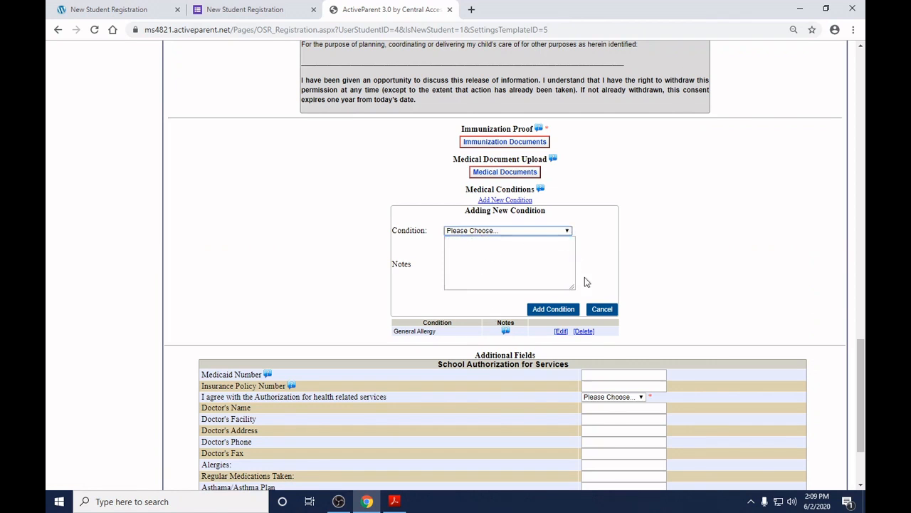
{"action": "left_click", "coordinate": [603, 309]}
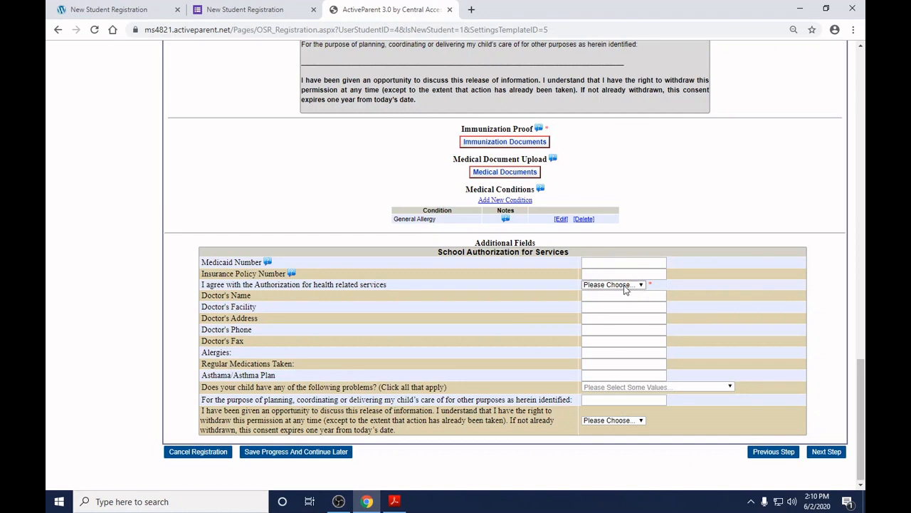
{"action": "scroll", "coordinate": [625, 288], "scroll_direction": "up", "scroll_amount": 10}
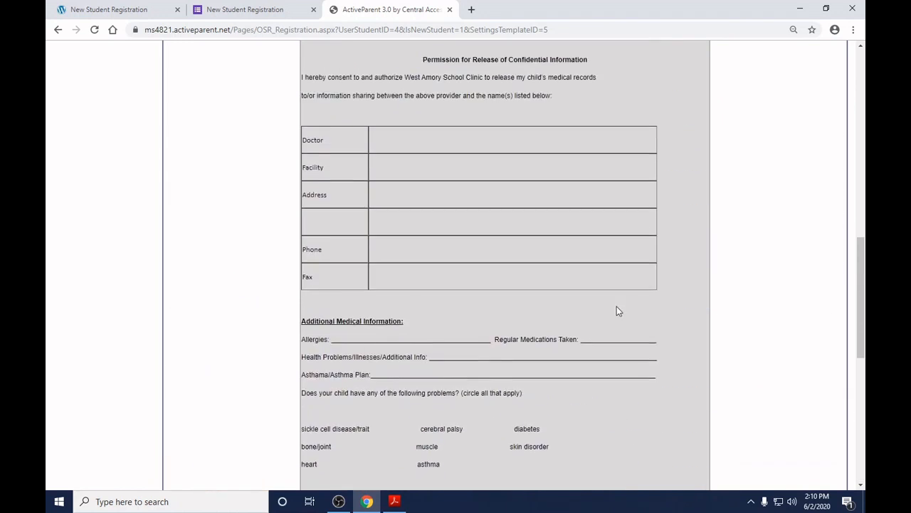
{"action": "scroll", "coordinate": [610, 316], "scroll_direction": "up", "scroll_amount": 4}
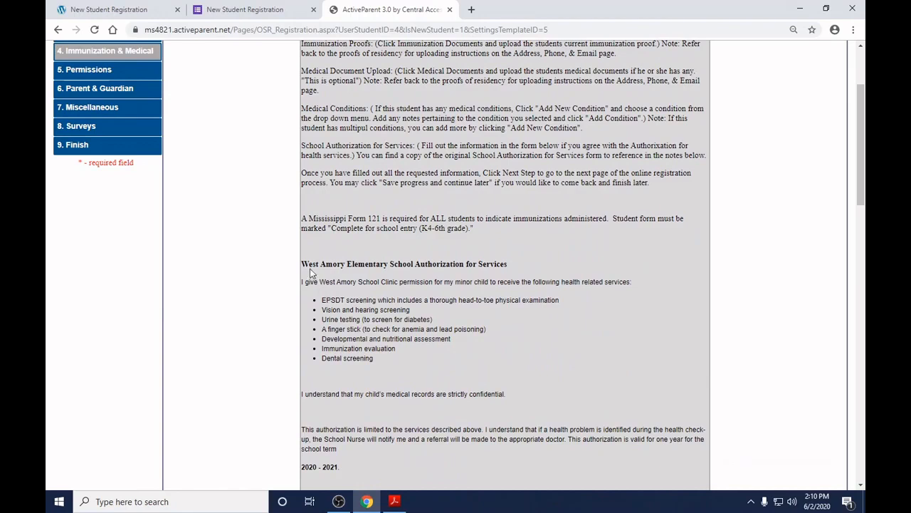
{"action": "mouse_move", "coordinate": [302, 263]}
{"action": "left_mouse_down"}
{"action": "mouse_move", "coordinate": [365, 264]}
{"action": "mouse_move", "coordinate": [602, 313]}
{"action": "mouse_move", "coordinate": [652, 449]}
{"action": "left_mouse_up"}
Answer Yes to agreeing with the health services Authorization and continue to Permissions.
{"action": "scroll", "coordinate": [624, 414], "scroll_direction": "down", "scroll_amount": 1}
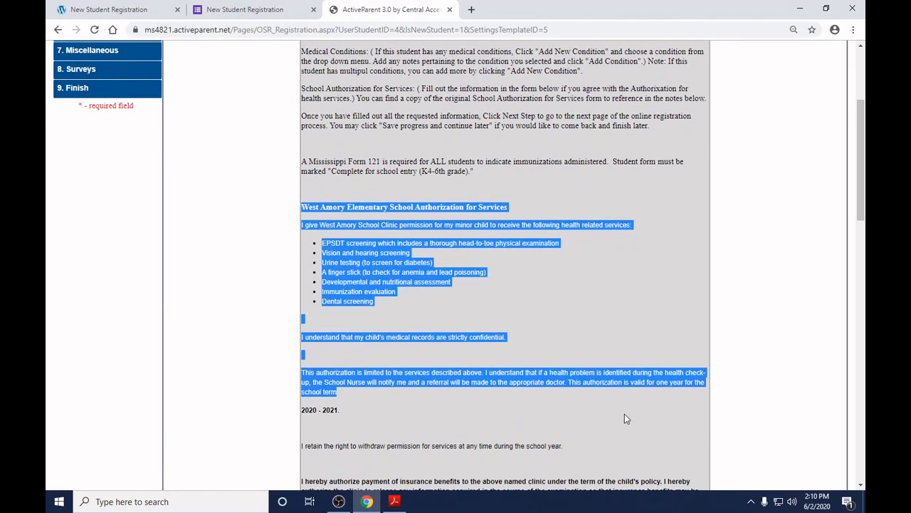
{"action": "left_click", "coordinate": [623, 412]}
{"action": "scroll", "coordinate": [616, 417], "scroll_direction": "down", "scroll_amount": 15}
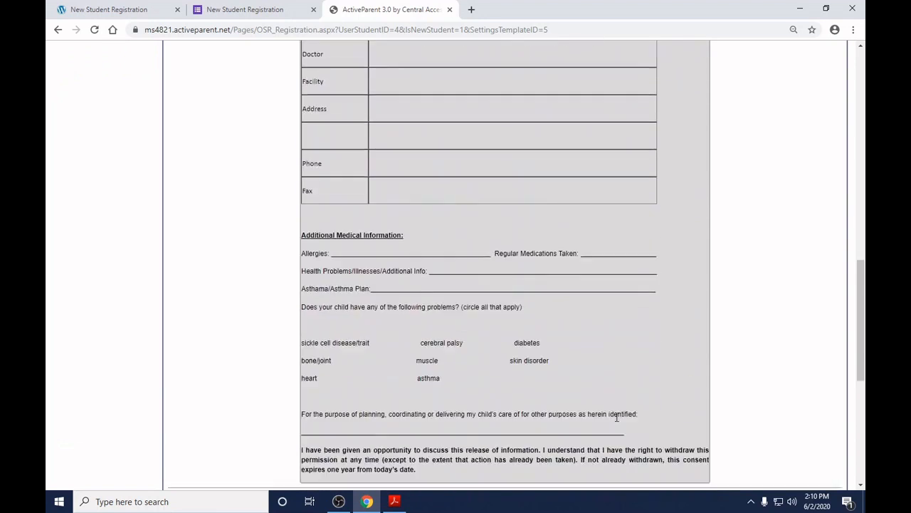
{"action": "scroll", "coordinate": [616, 417], "scroll_direction": "down", "scroll_amount": 1}
{"action": "left_click", "coordinate": [613, 284]}
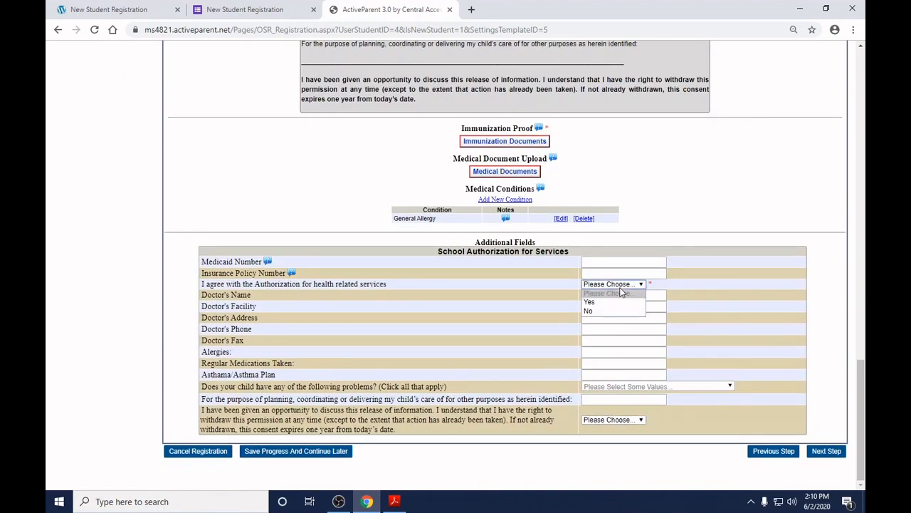
{"action": "left_click", "coordinate": [612, 305]}
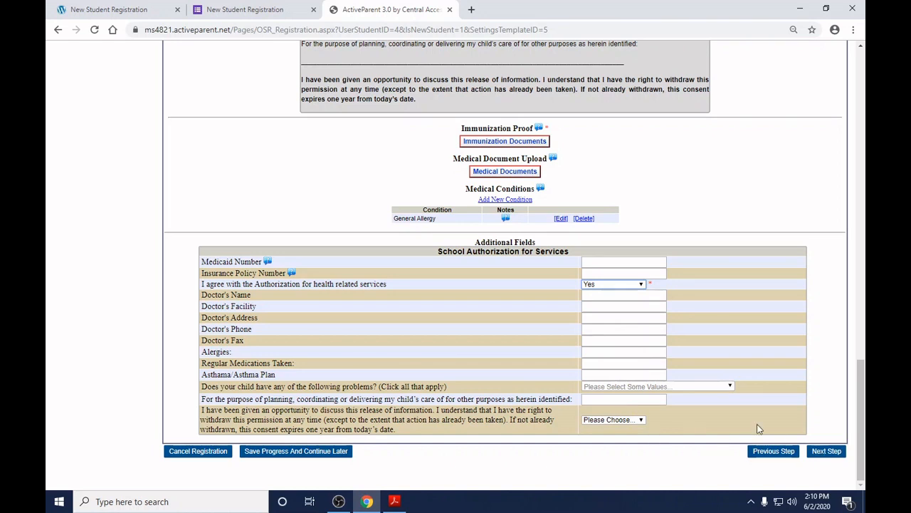
{"action": "left_click", "coordinate": [826, 455]}
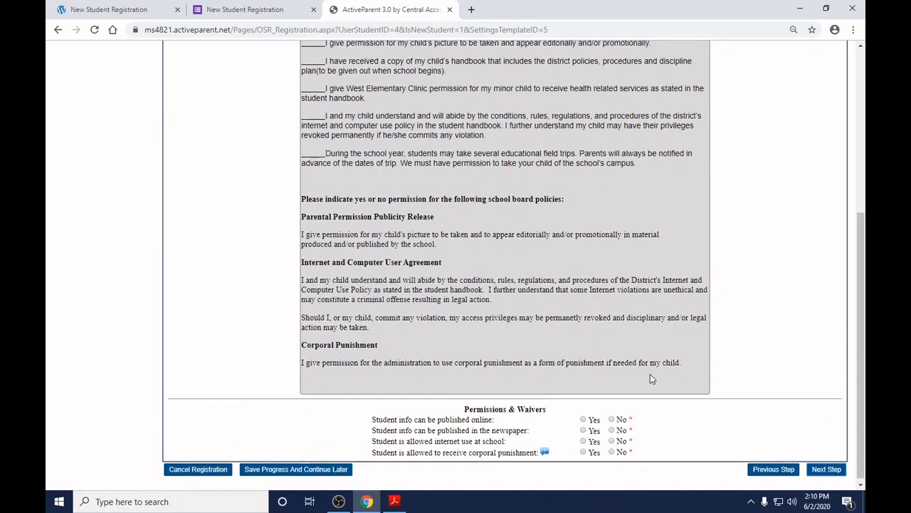
Choose Yes for online publishing, newspaper, internet use and corporal punishment, then go to Parent & Guardian.
{"action": "scroll", "coordinate": [650, 374], "scroll_direction": "up", "scroll_amount": 4}
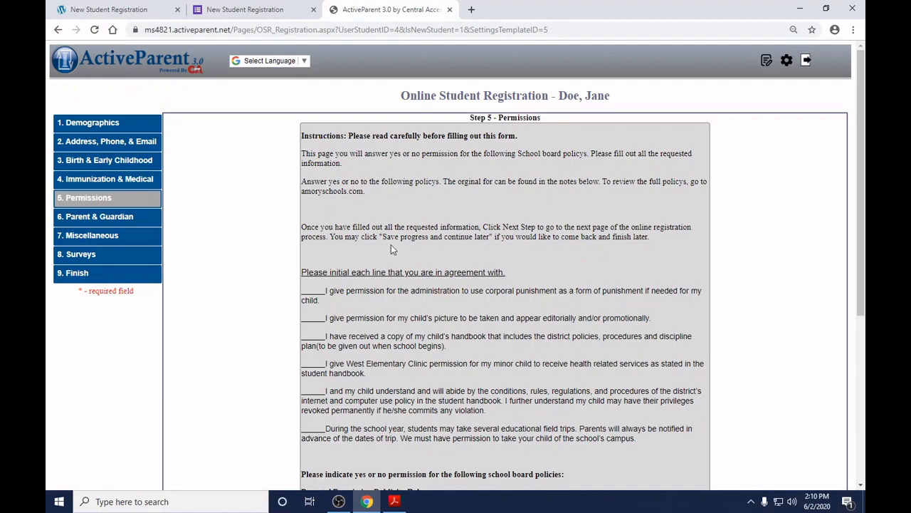
{"action": "scroll", "coordinate": [391, 244], "scroll_direction": "down", "scroll_amount": 1}
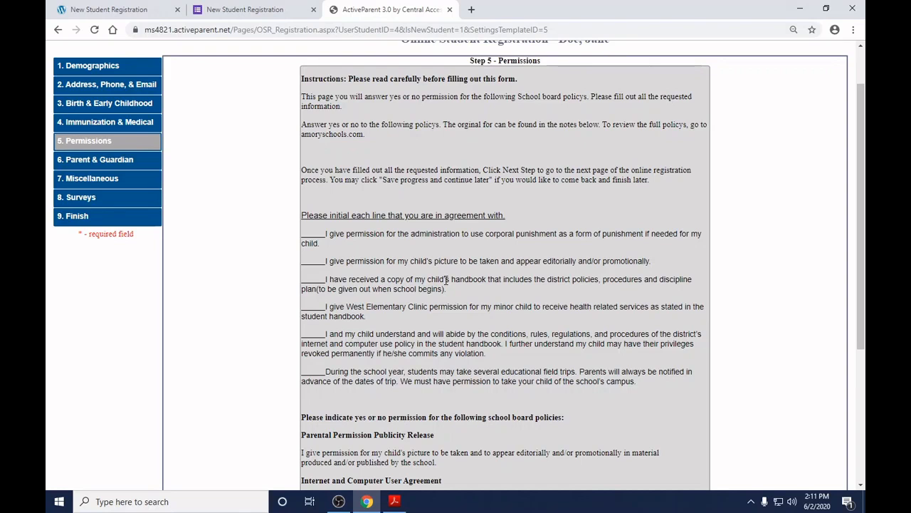
{"action": "scroll", "coordinate": [447, 279], "scroll_direction": "down", "scroll_amount": 4}
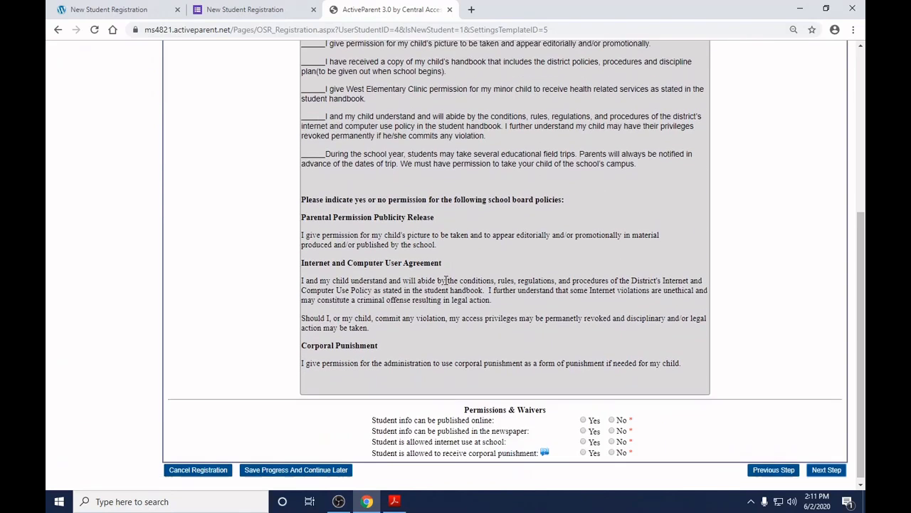
{"action": "left_click", "coordinate": [584, 416]}
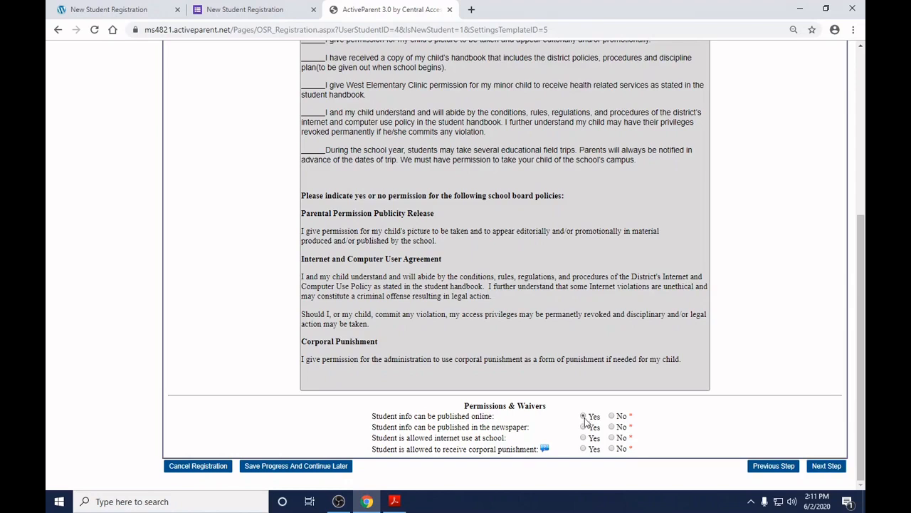
{"action": "left_click", "coordinate": [583, 427]}
{"action": "left_click", "coordinate": [583, 438]}
{"action": "left_click", "coordinate": [583, 448]}
{"action": "left_click", "coordinate": [824, 466]}
{"action": "scroll", "coordinate": [482, 312], "scroll_direction": "up", "scroll_amount": 4}
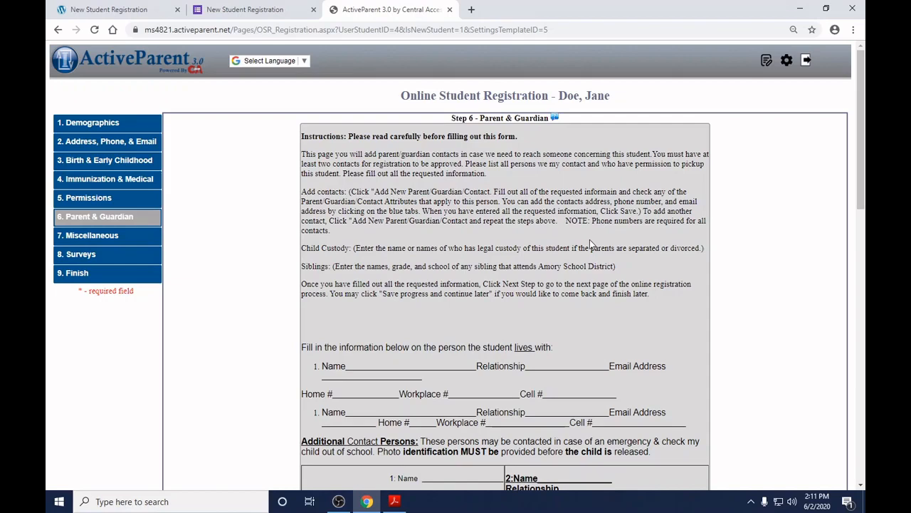
{"action": "scroll", "coordinate": [484, 294], "scroll_direction": "down", "scroll_amount": 1}
{"action": "scroll", "coordinate": [484, 295], "scroll_direction": "down", "scroll_amount": 10}
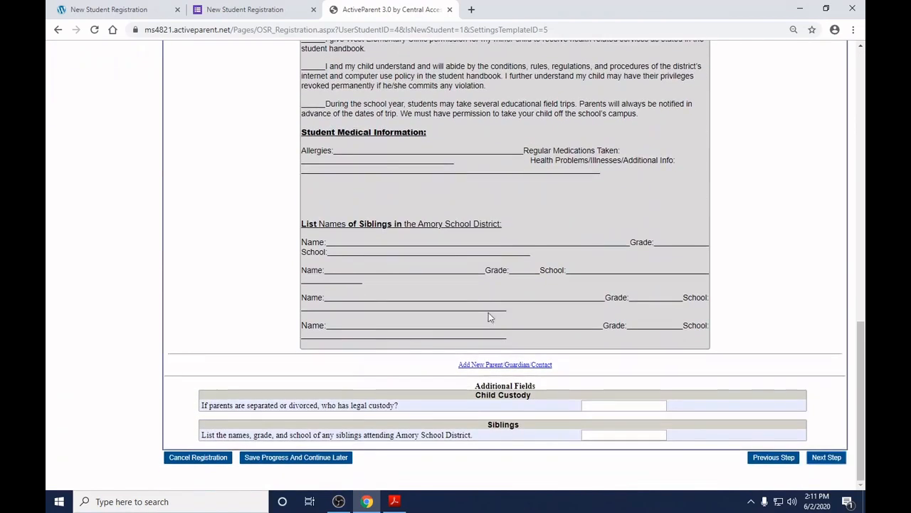
{"action": "left_click", "coordinate": [501, 366]}
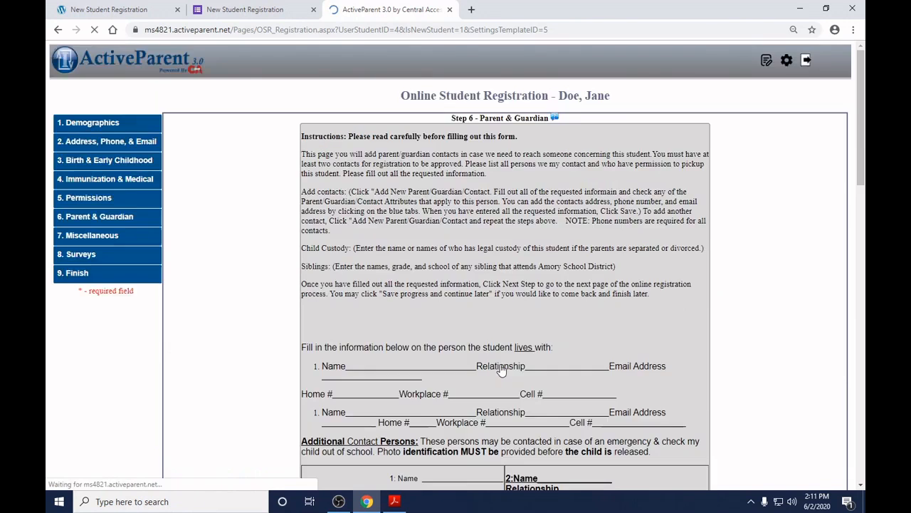
{"action": "scroll", "coordinate": [500, 369], "scroll_direction": "down", "scroll_amount": 2}
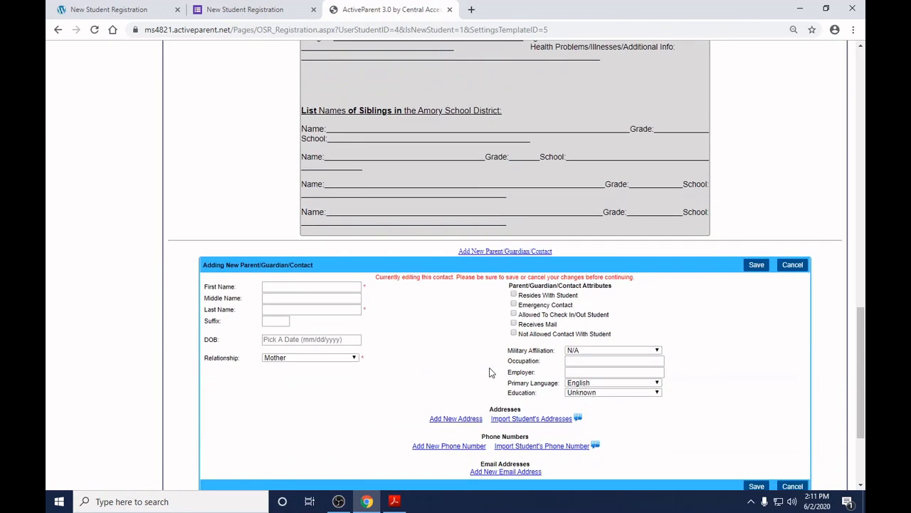
{"action": "left_click", "coordinate": [322, 285]}
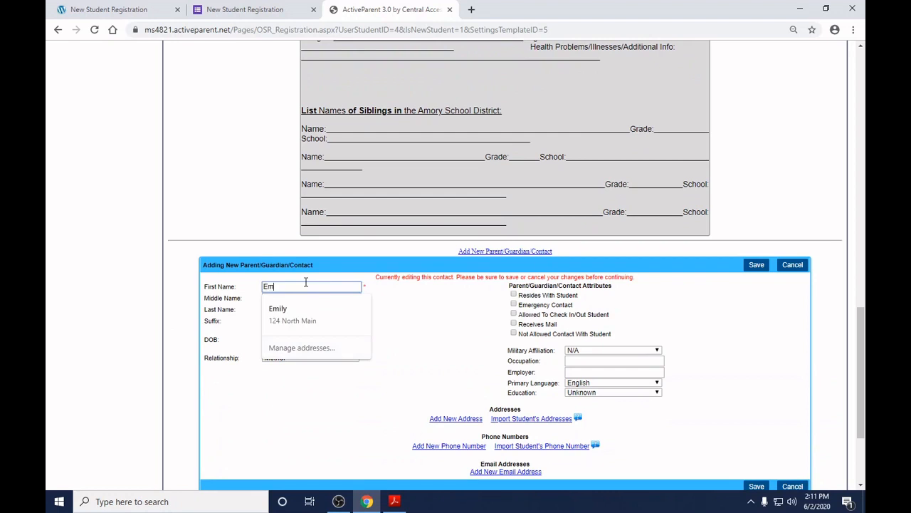
{"action": "key", "text": "Tab"}
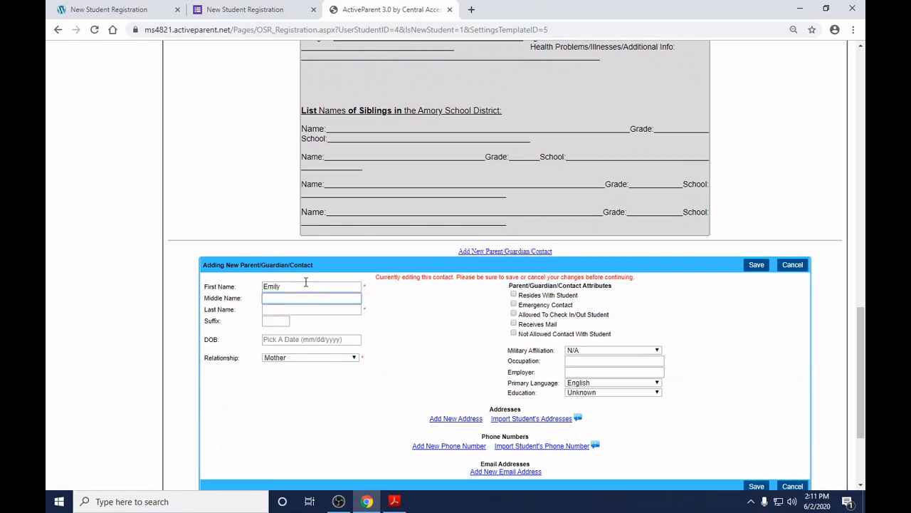
{"action": "key", "text": "Tab"}
{"action": "type", "text": "Doe"}
{"action": "key", "text": "Tab"}
{"action": "key", "text": "Tab"}
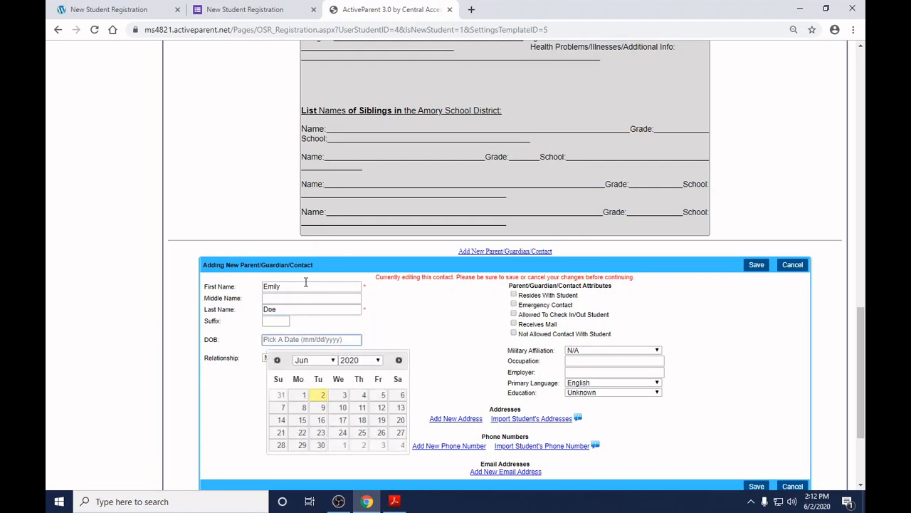
{"action": "type", "text": "08/13/1990"}
{"action": "left_click", "coordinate": [425, 321]}
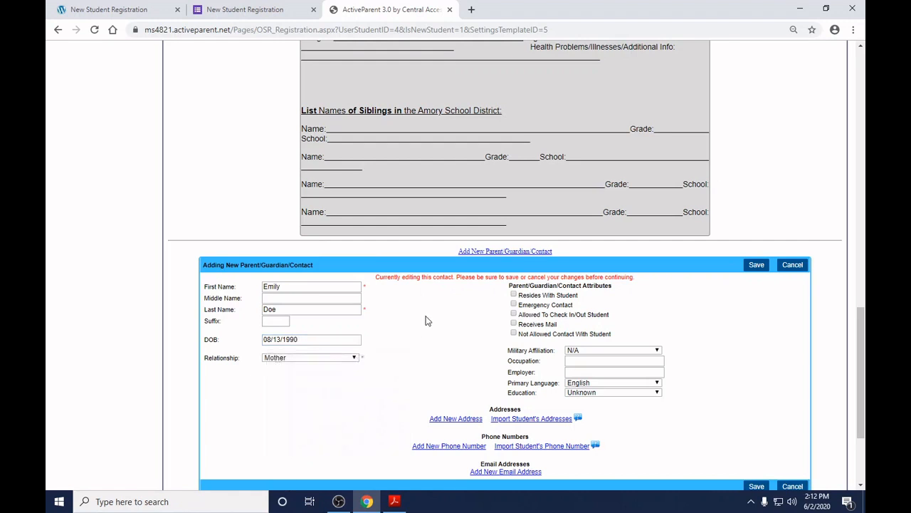
Tick Resides With Student, Emergency Contact, Allowed To Check In/Out and Receives Mail for the mother.
{"action": "left_click", "coordinate": [513, 294]}
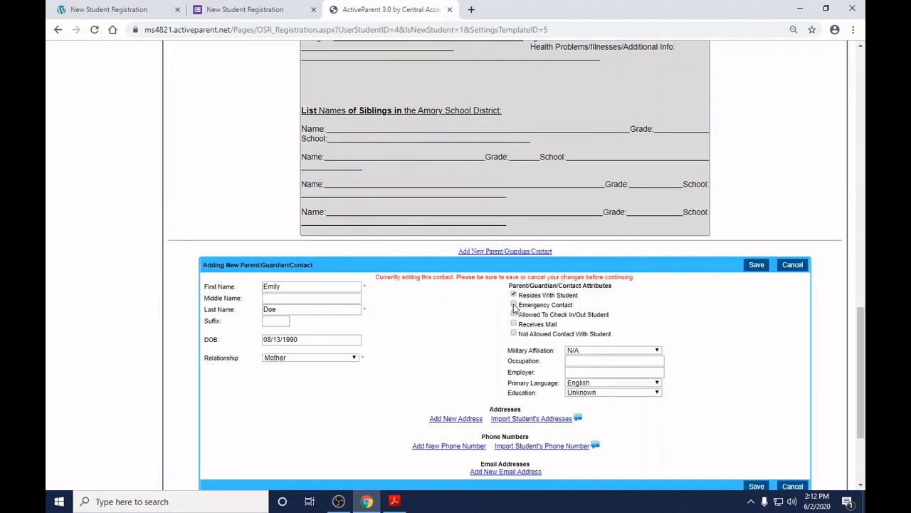
{"action": "left_click", "coordinate": [513, 304]}
{"action": "left_click", "coordinate": [513, 314]}
{"action": "left_click", "coordinate": [513, 324]}
{"action": "scroll", "coordinate": [523, 382], "scroll_direction": "down", "scroll_amount": 2}
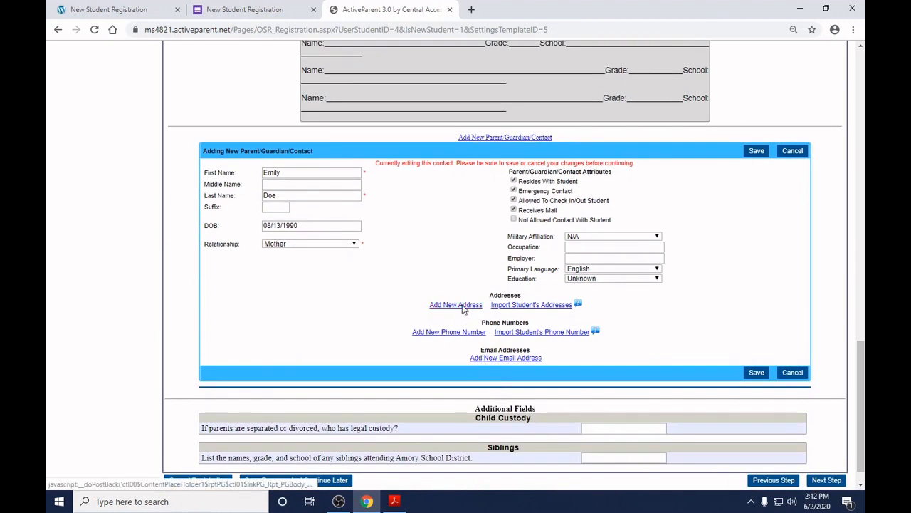
Add the mother's street address, city Amory and zip code as her primary address.
{"action": "left_click", "coordinate": [461, 304]}
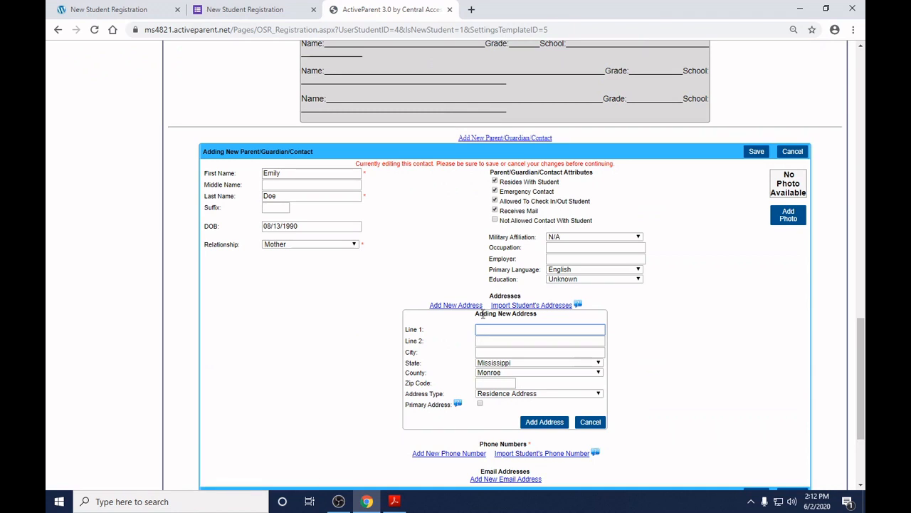
{"action": "type", "text": "123 Main Street N"}
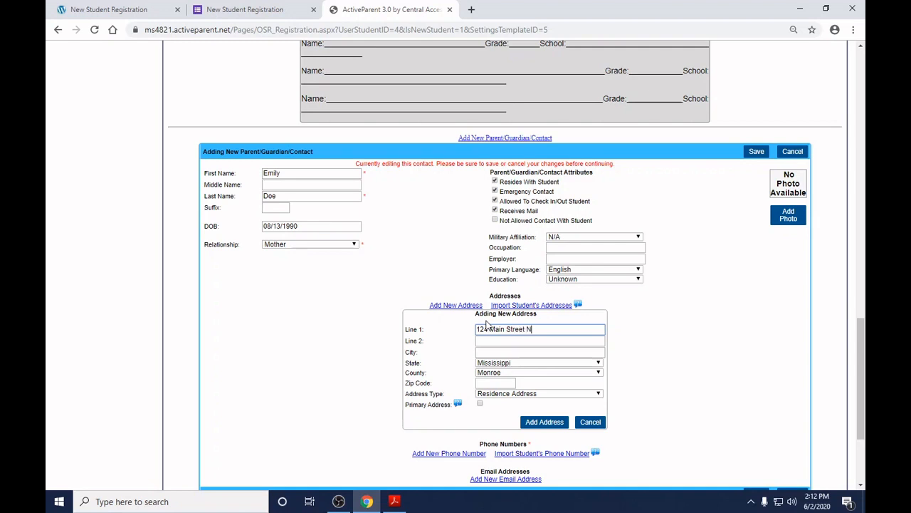
{"action": "key", "text": "Tab"}
{"action": "key", "text": "Tab"}
{"action": "type", "text": "Amory"}
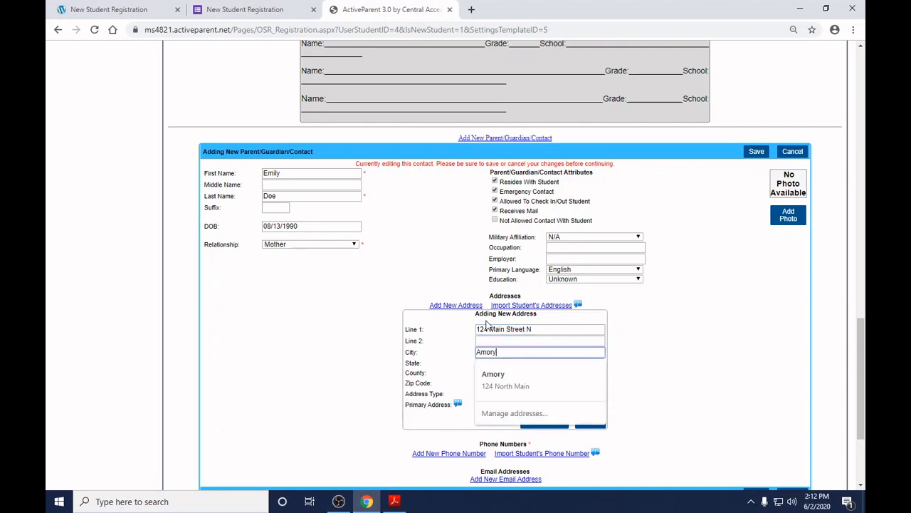
{"action": "key", "text": "Tab"}
{"action": "key", "text": "Tab"}
{"action": "key", "text": "Tab"}
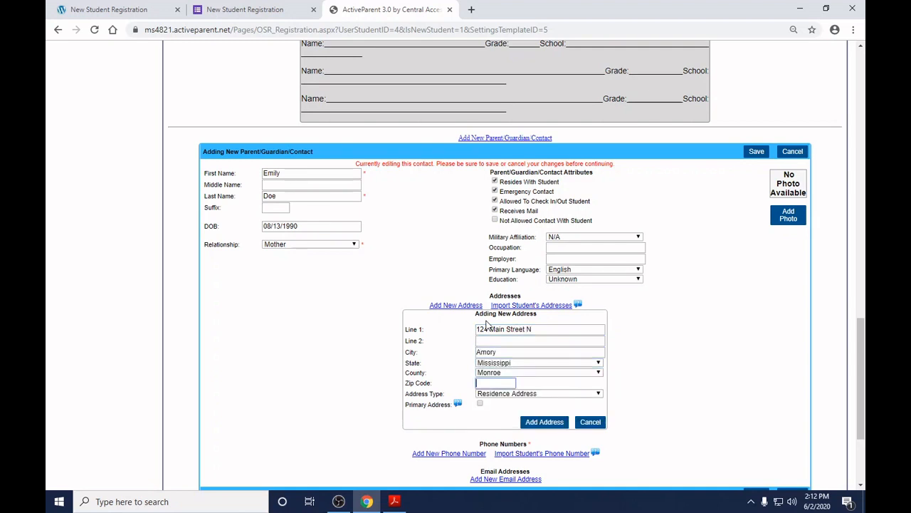
{"action": "type", "text": "38821"}
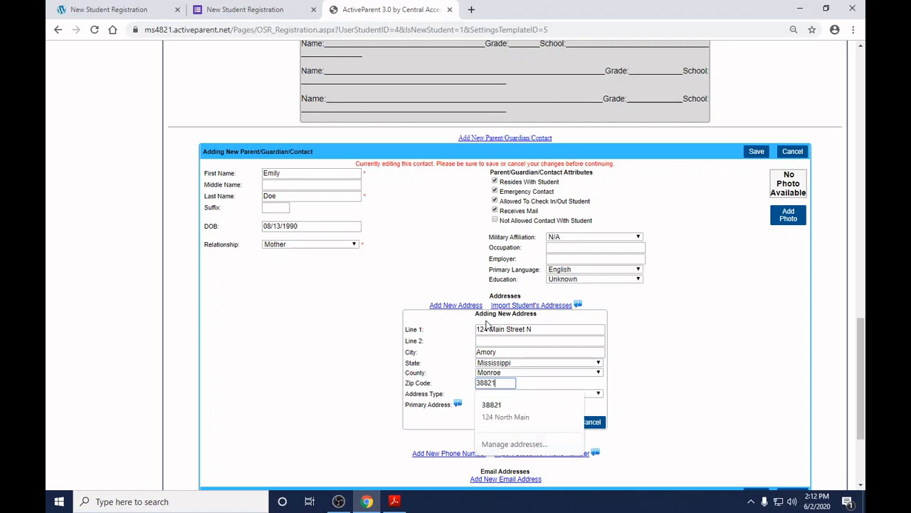
{"action": "key", "text": "Tab"}
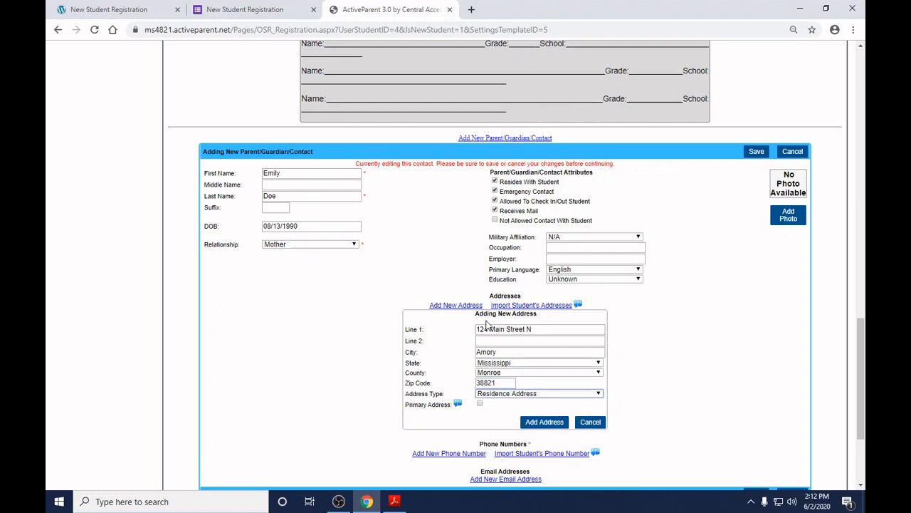
{"action": "left_click", "coordinate": [480, 404]}
{"action": "left_click", "coordinate": [544, 422]}
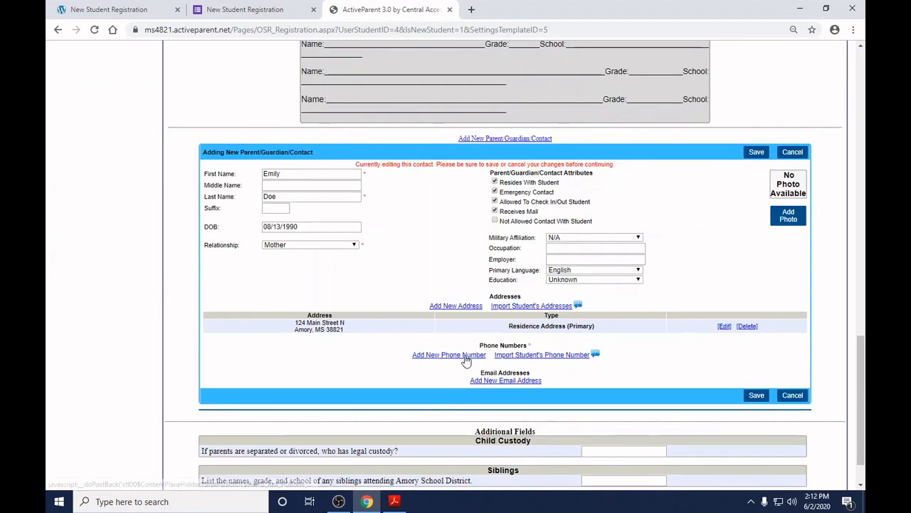
Add the mother's phone number as her primary Cellular phone.
{"action": "left_click", "coordinate": [465, 355]}
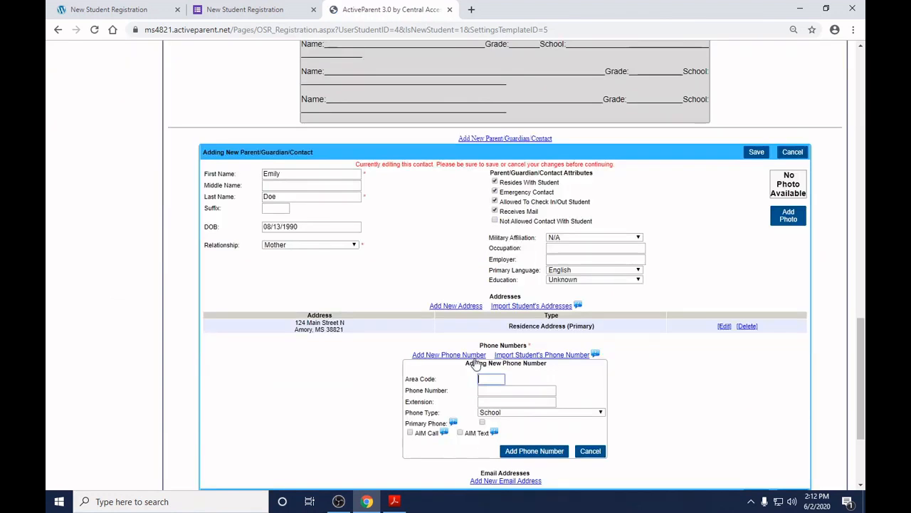
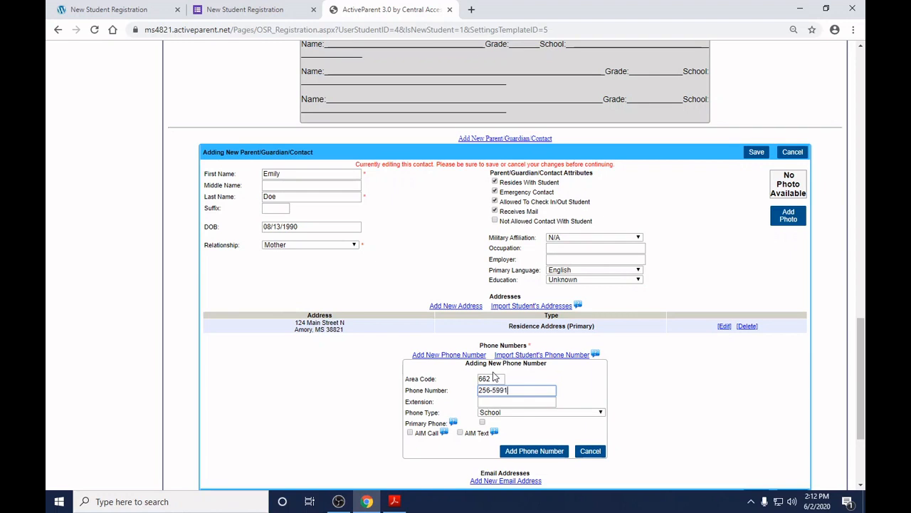
{"action": "left_click", "coordinate": [507, 415]}
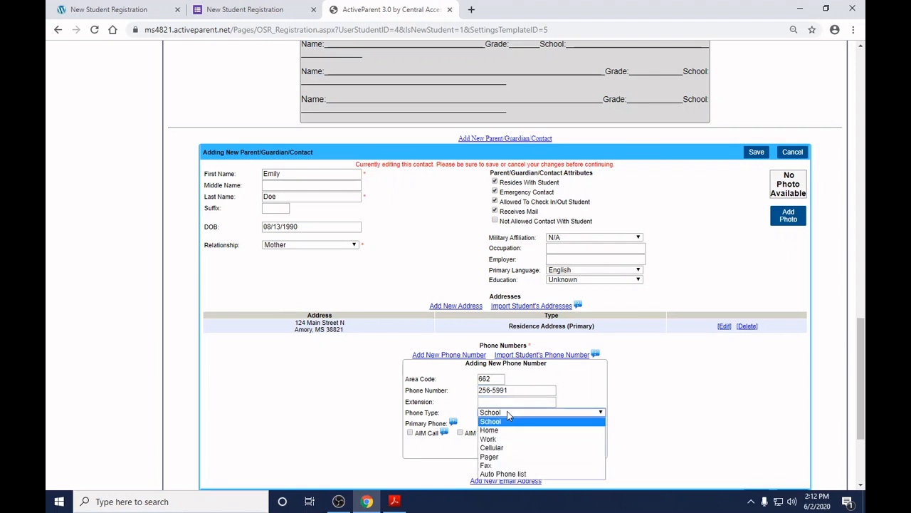
{"action": "left_click", "coordinate": [502, 448]}
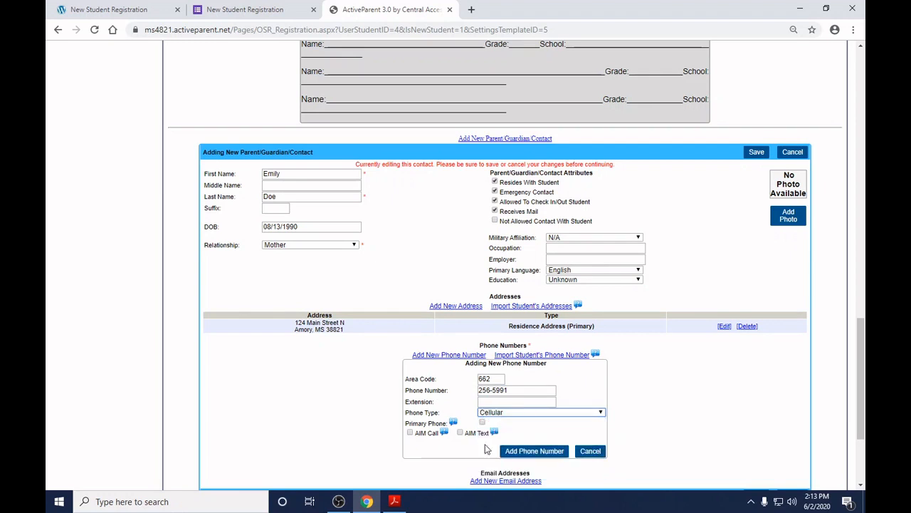
{"action": "left_click", "coordinate": [482, 423]}
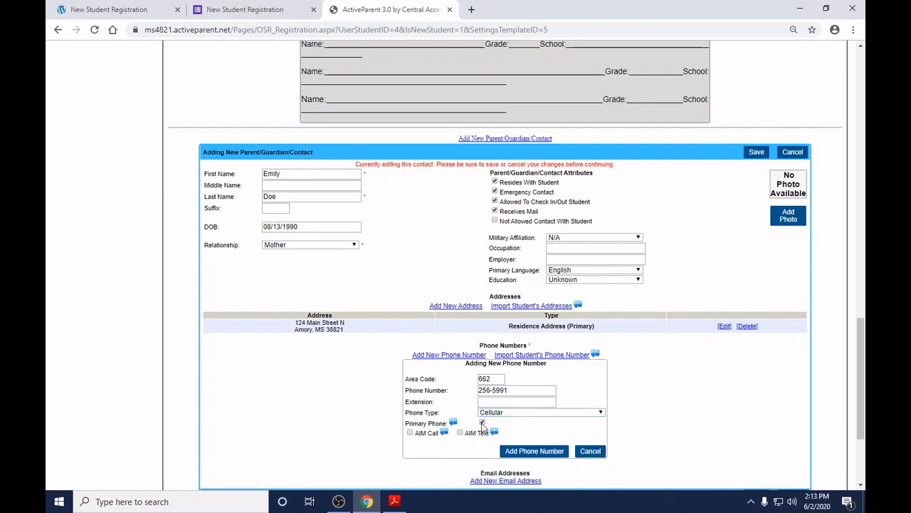
{"action": "left_click", "coordinate": [510, 452]}
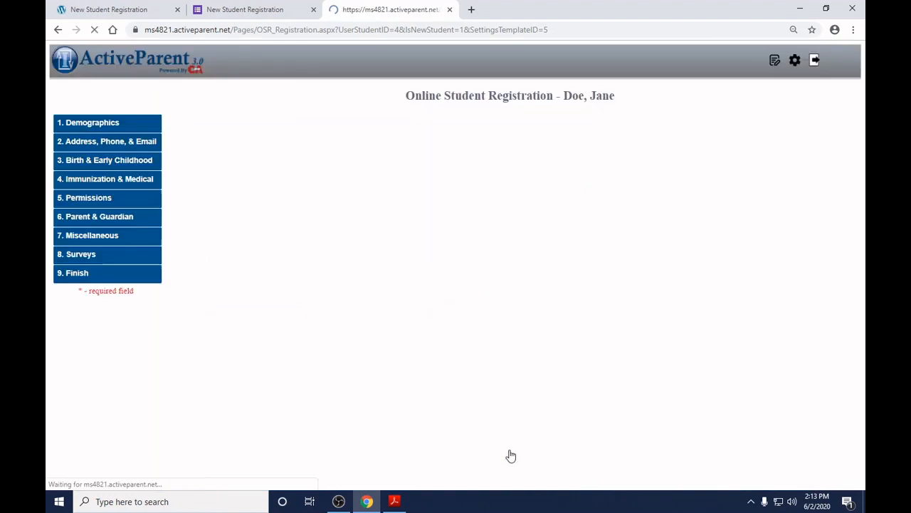
{"action": "scroll", "coordinate": [509, 455], "scroll_direction": "down", "scroll_amount": 2}
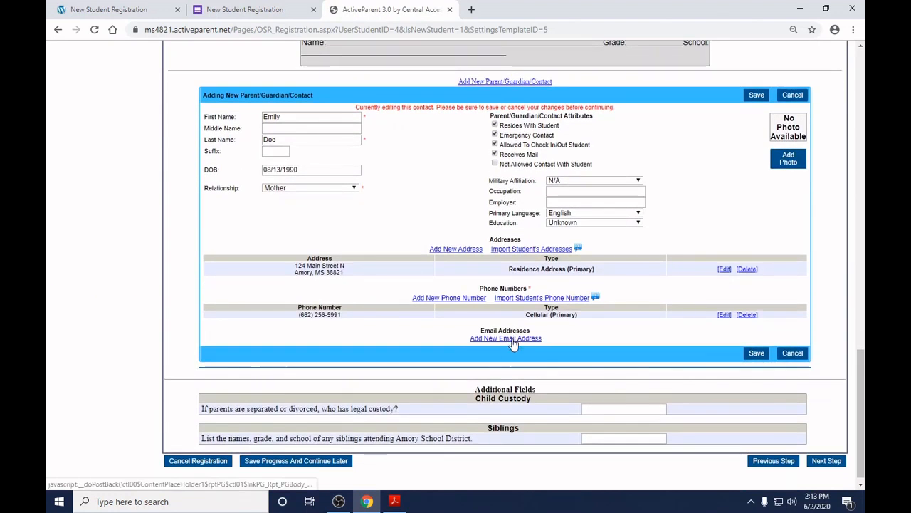
Add her saved e-mail address as the primary e-mail and save the mother's contact.
{"action": "left_click", "coordinate": [512, 339]}
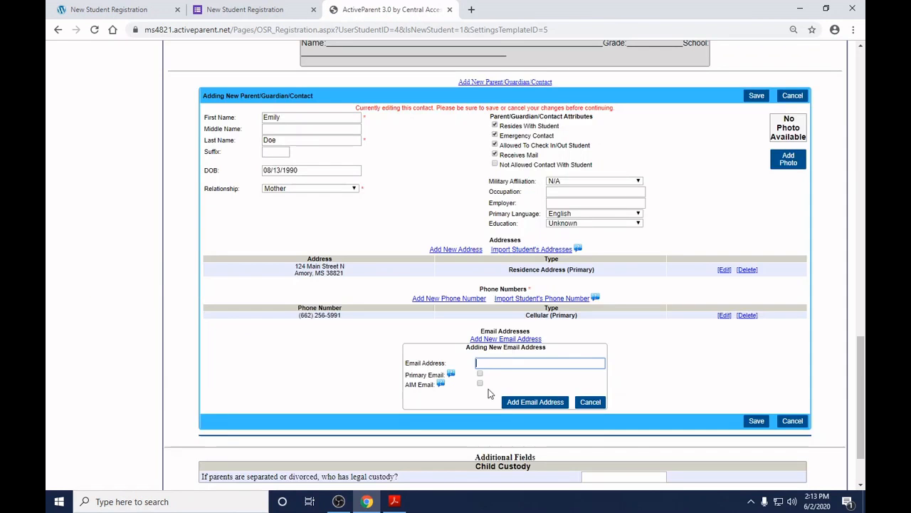
{"action": "left_click", "coordinate": [496, 363]}
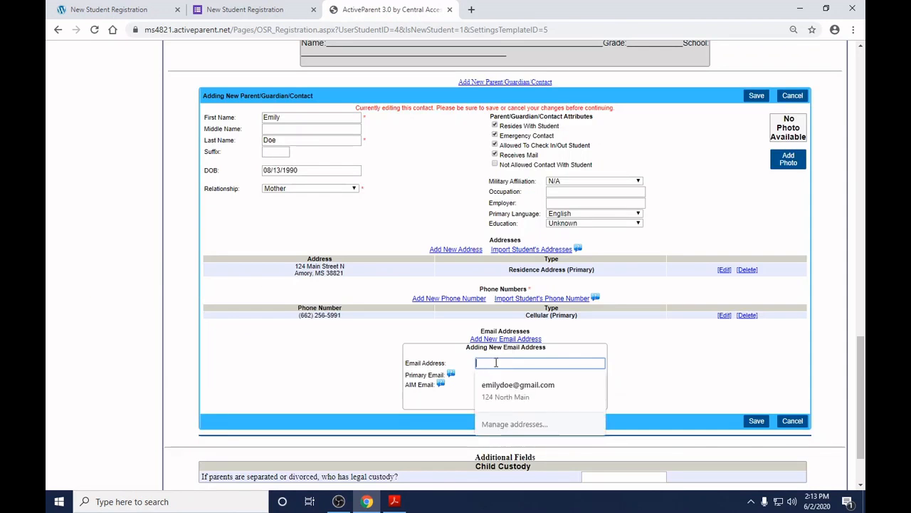
{"action": "left_click", "coordinate": [507, 386]}
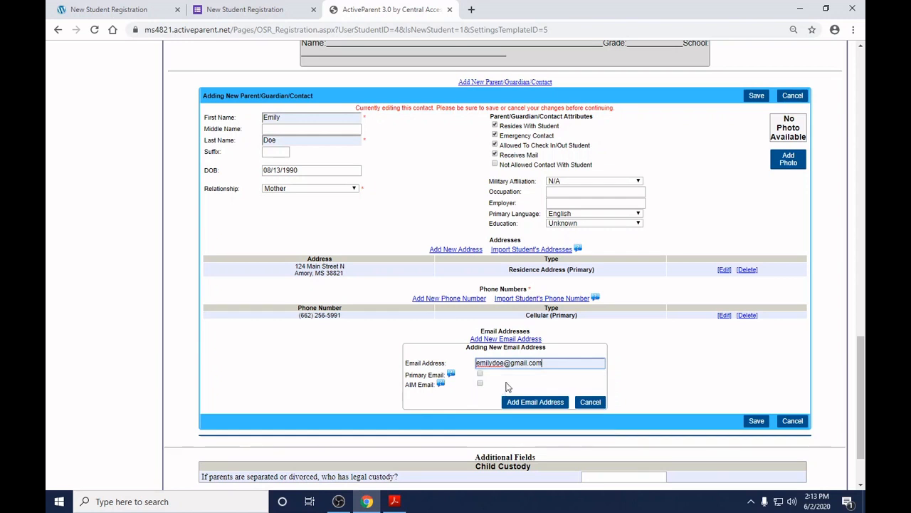
{"action": "left_click", "coordinate": [479, 374]}
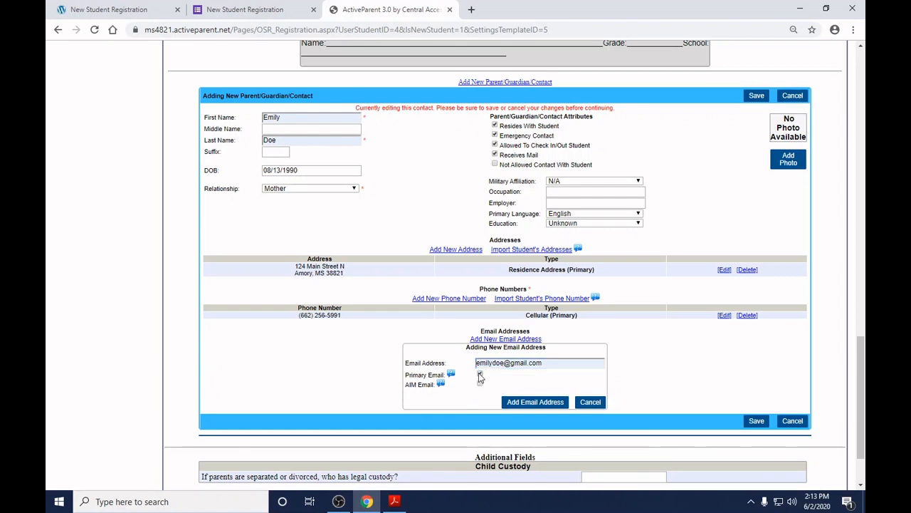
{"action": "left_click", "coordinate": [524, 404]}
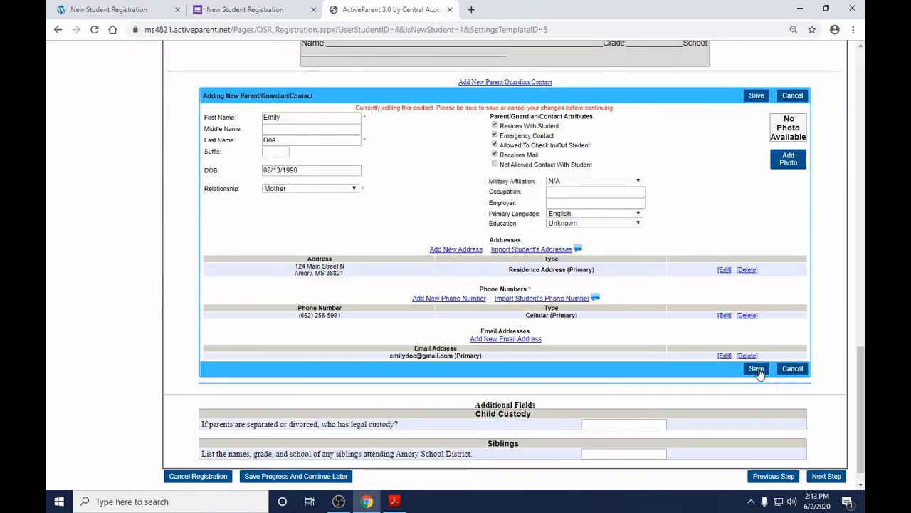
{"action": "left_click", "coordinate": [758, 370]}
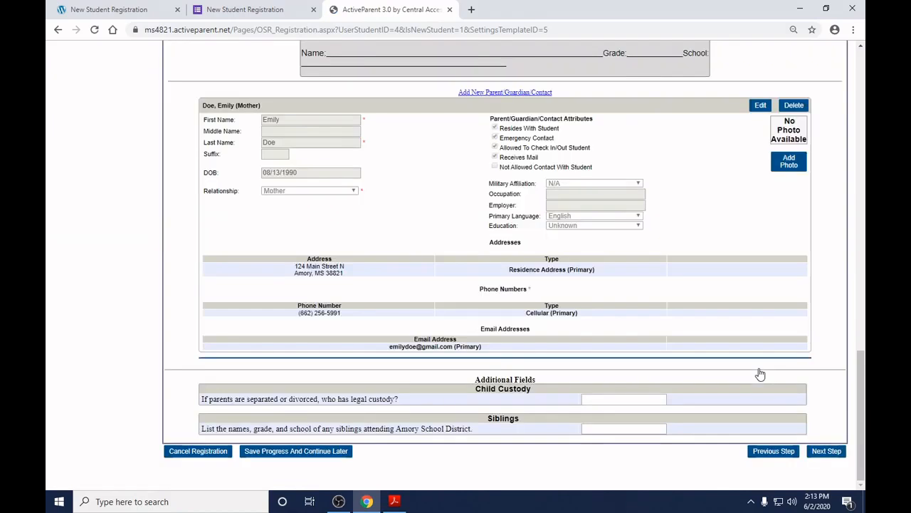
{"action": "scroll", "coordinate": [492, 319], "scroll_direction": "up", "scroll_amount": 2}
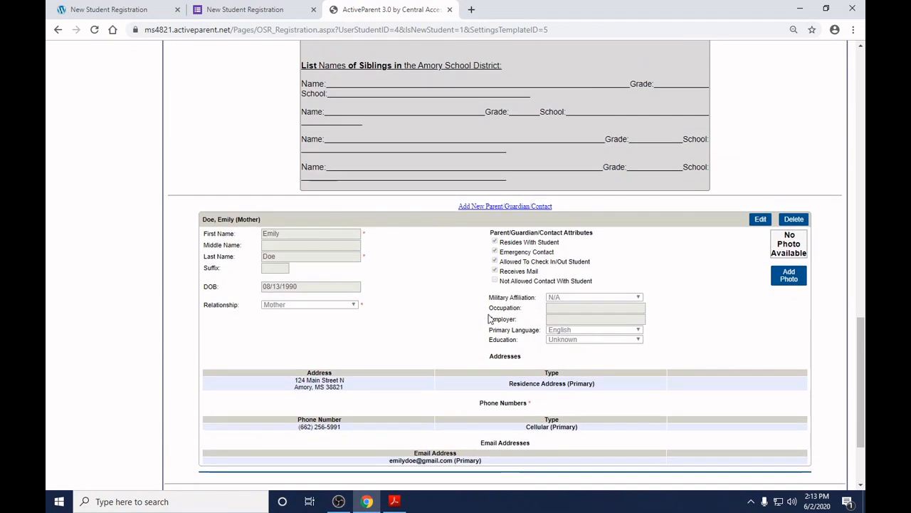
{"action": "left_click", "coordinate": [490, 208]}
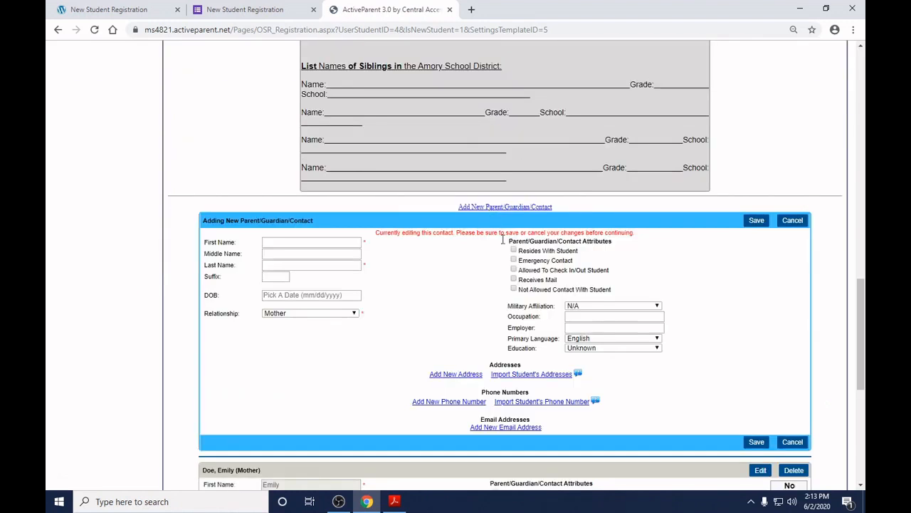
{"action": "left_click", "coordinate": [320, 242]}
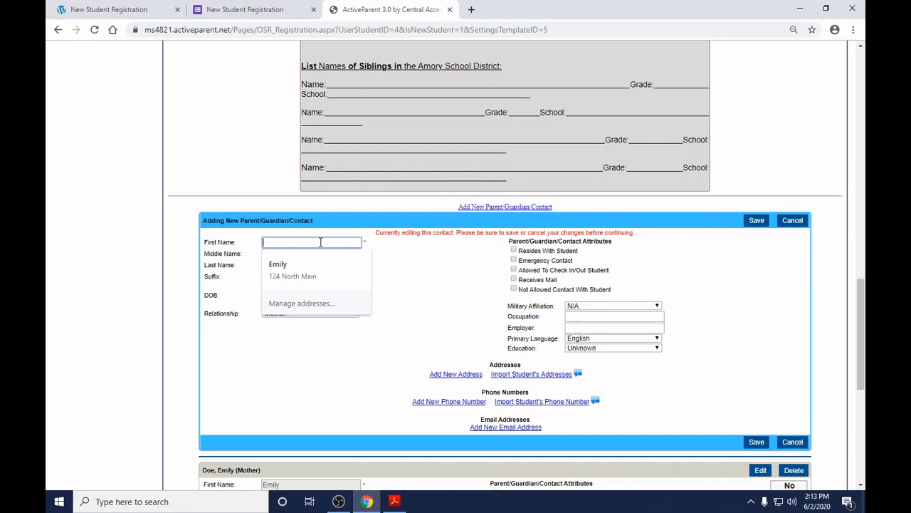
{"action": "type", "text": "John"}
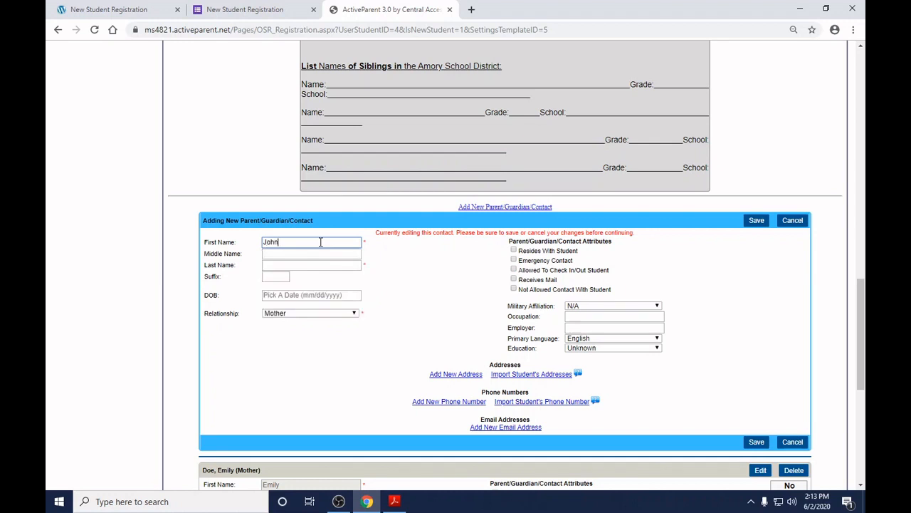
{"action": "key", "text": "Tab"}
{"action": "key", "text": "Tab"}
{"action": "type", "text": "D"}
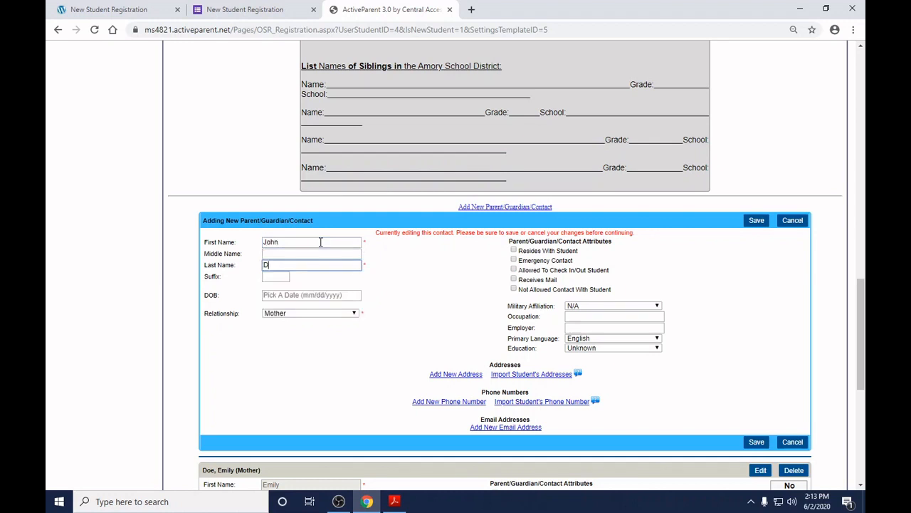
{"action": "type", "text": "oe"}
{"action": "key", "text": "Tab"}
{"action": "left_click", "coordinate": [311, 295]}
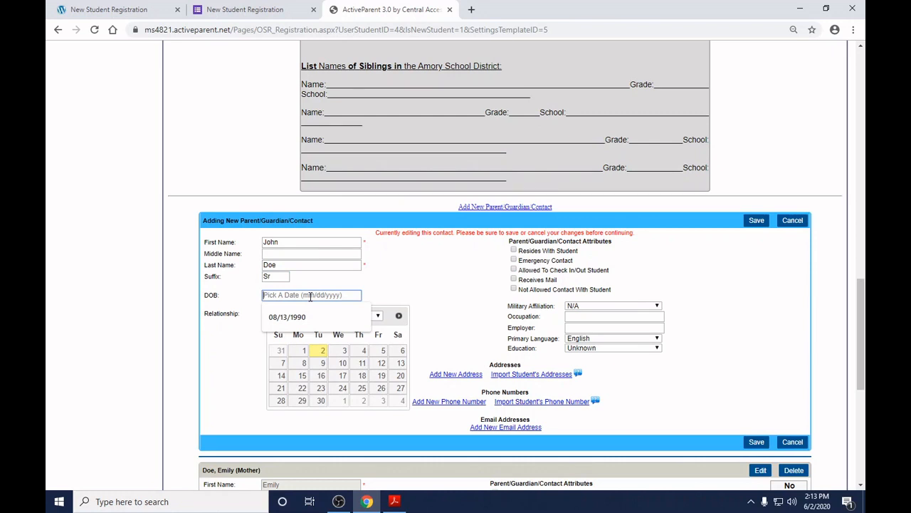
{"action": "type", "text": "06/07/1"}
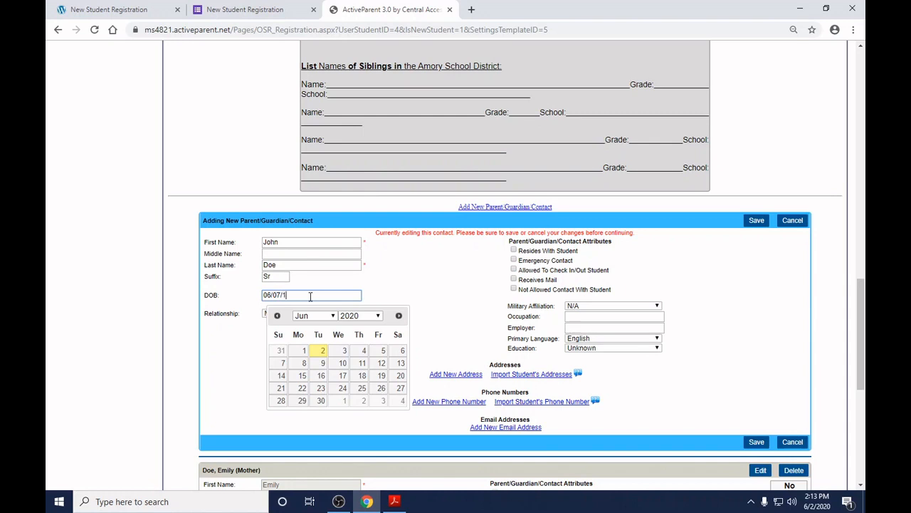
{"action": "type", "text": "88"}
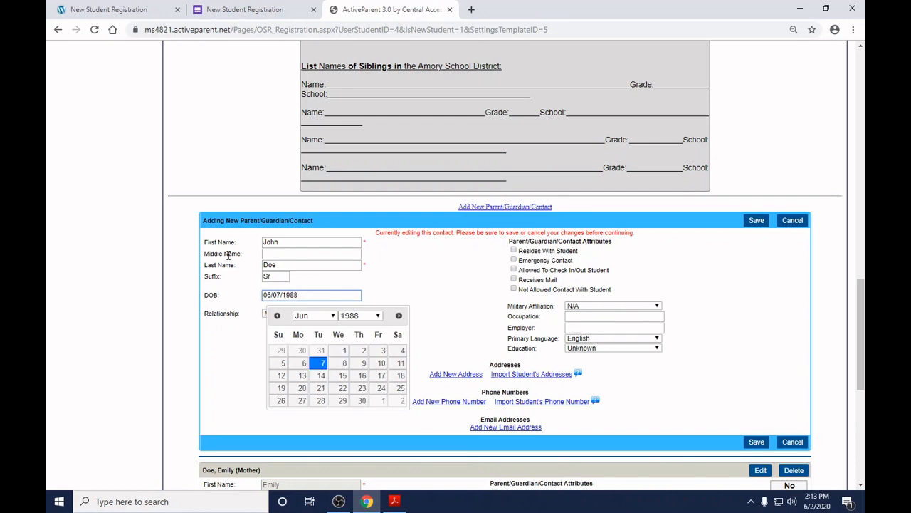
{"action": "left_click", "coordinate": [374, 292]}
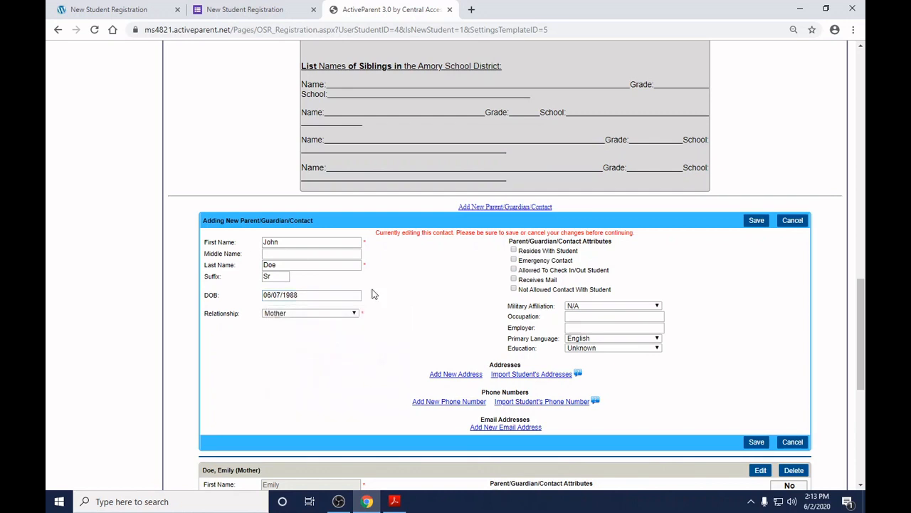
Set the relationship to Father and tick Resides With Student, Emergency Contact and Check In/Out.
{"action": "left_click", "coordinate": [301, 317]}
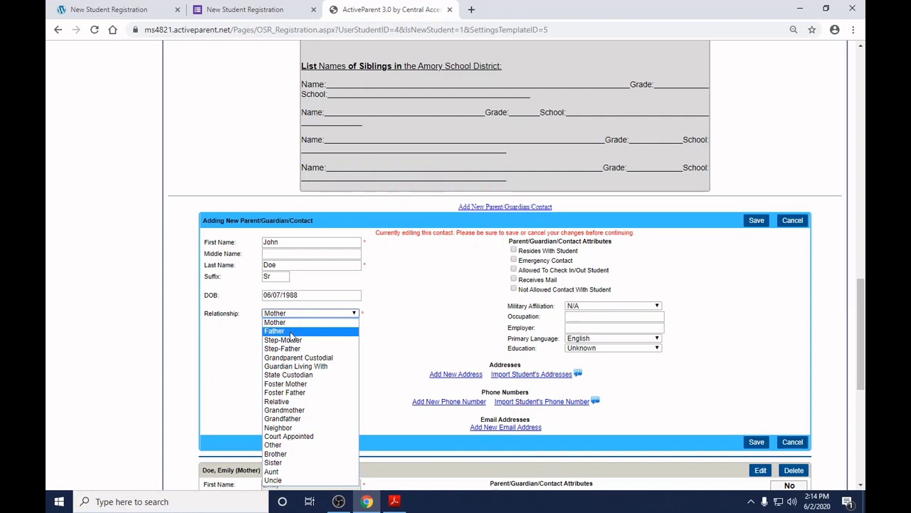
{"action": "left_click", "coordinate": [295, 329]}
{"action": "left_click", "coordinate": [513, 250]}
{"action": "left_click", "coordinate": [514, 259]}
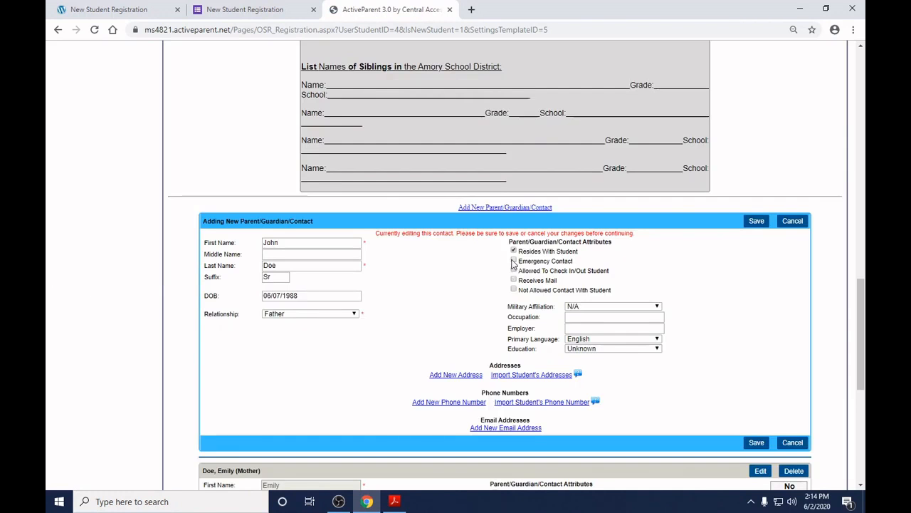
{"action": "left_click", "coordinate": [514, 259]}
{"action": "left_click", "coordinate": [513, 270]}
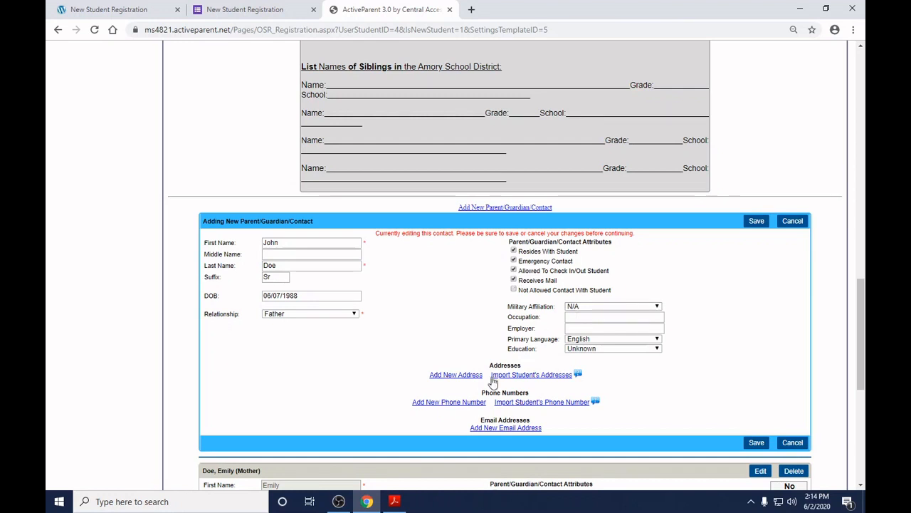
Fill in the father's street address in Amory from suggestions as his primary Residence Address.
{"action": "left_click", "coordinate": [470, 377]}
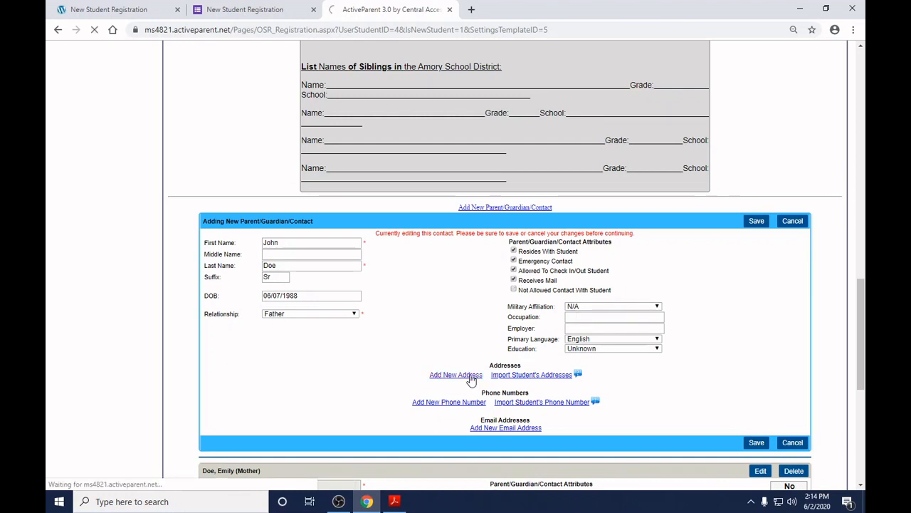
{"action": "scroll", "coordinate": [456, 333], "scroll_direction": "down", "scroll_amount": 2}
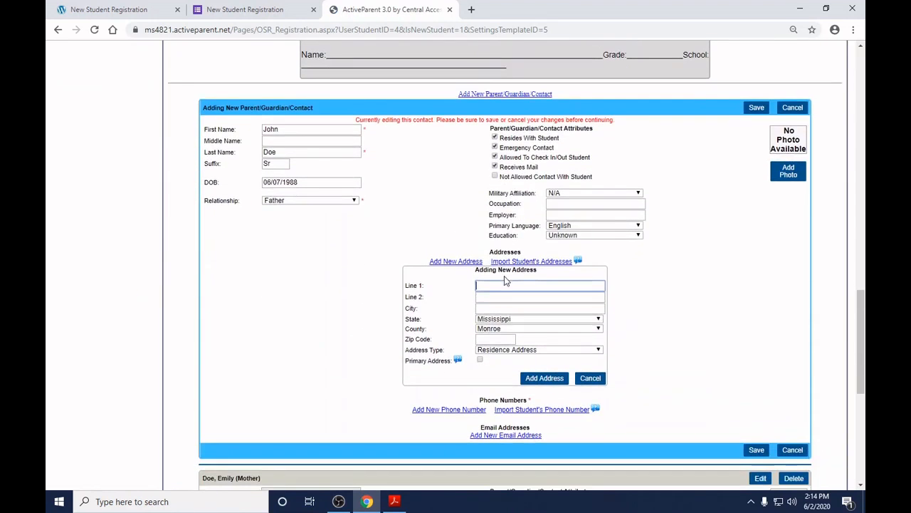
{"action": "left_click", "coordinate": [503, 284]}
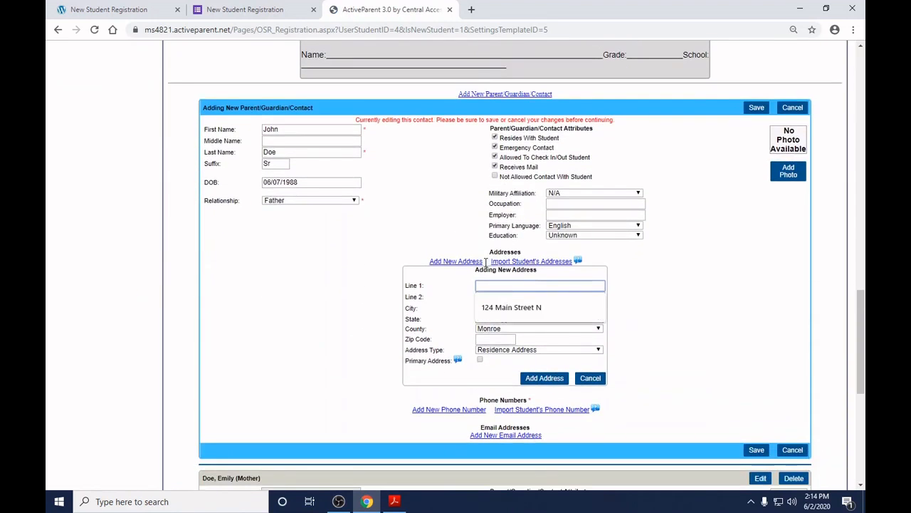
{"action": "left_click", "coordinate": [502, 307]}
{"action": "left_click", "coordinate": [498, 308]}
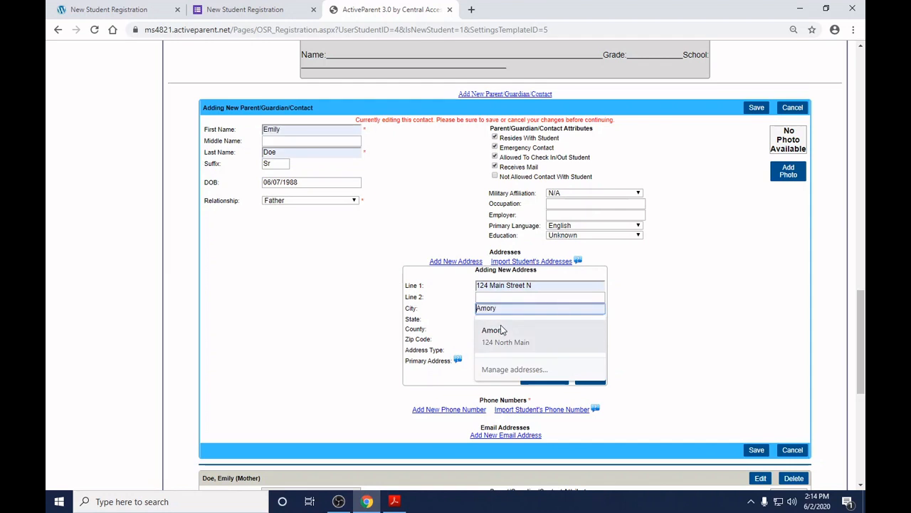
{"action": "left_click", "coordinate": [493, 330]}
{"action": "left_click", "coordinate": [501, 340]}
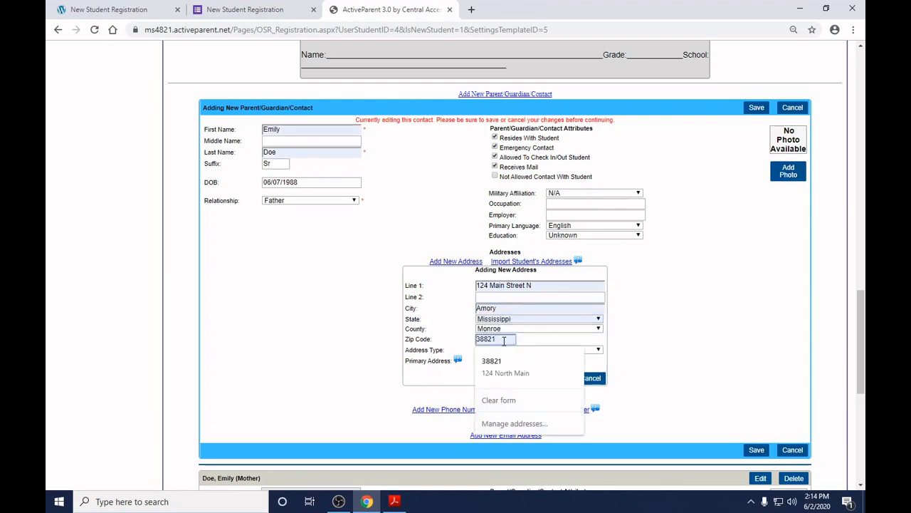
{"action": "left_click", "coordinate": [595, 351]}
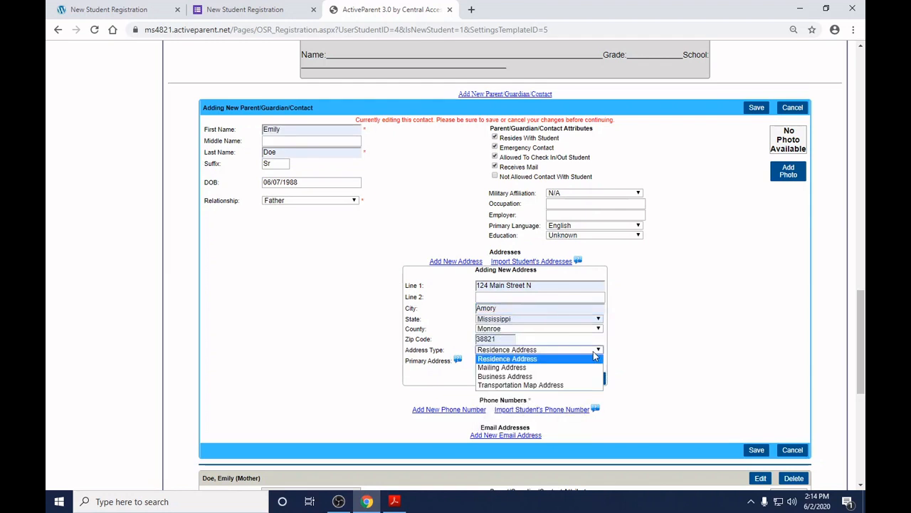
{"action": "left_click", "coordinate": [547, 358]}
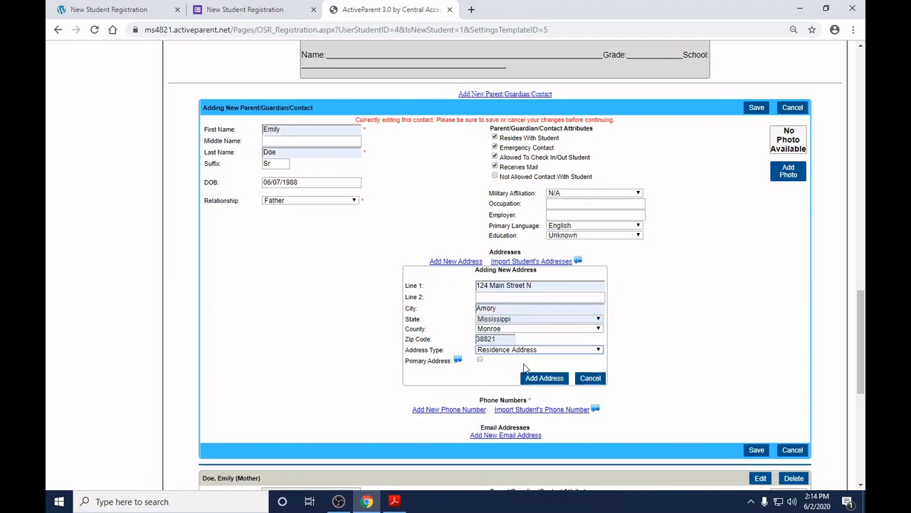
{"action": "left_click", "coordinate": [479, 360]}
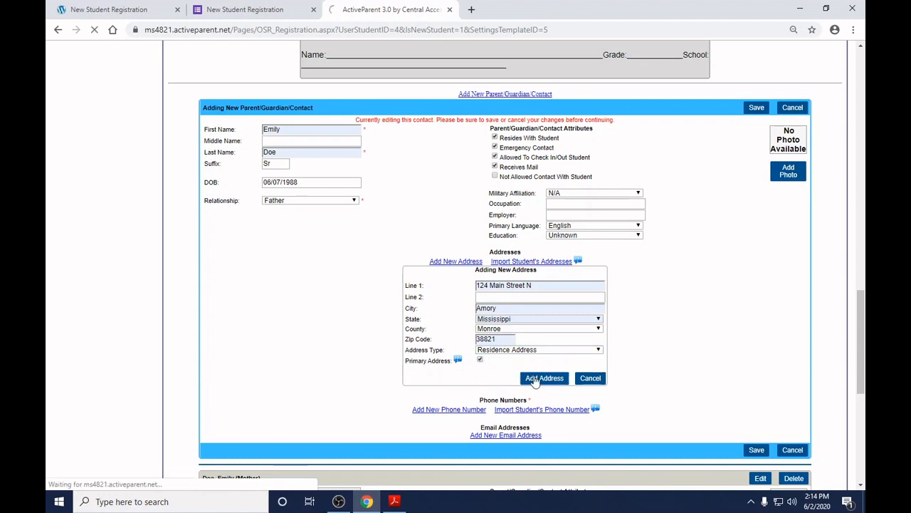
Begin adding a phone number to the father's contact.
{"action": "scroll", "coordinate": [511, 393], "scroll_direction": "down", "scroll_amount": 4}
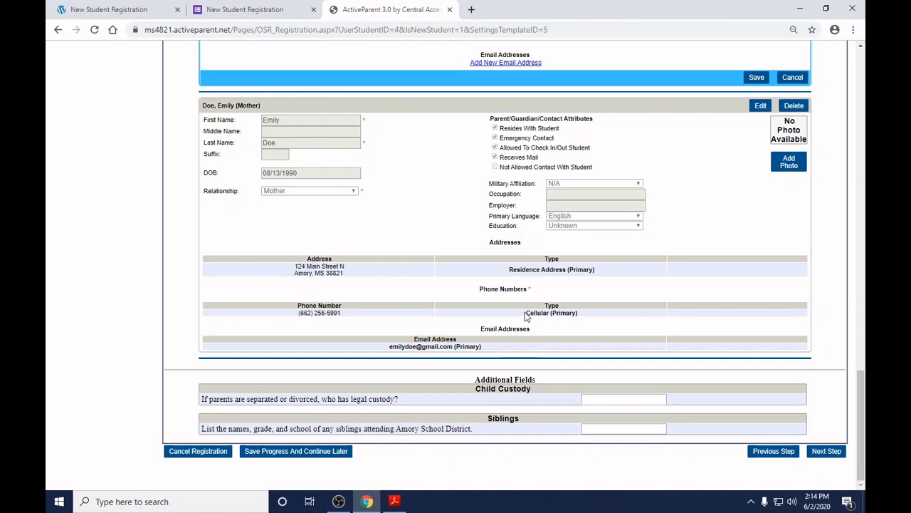
{"action": "scroll", "coordinate": [527, 299], "scroll_direction": "up", "scroll_amount": 3}
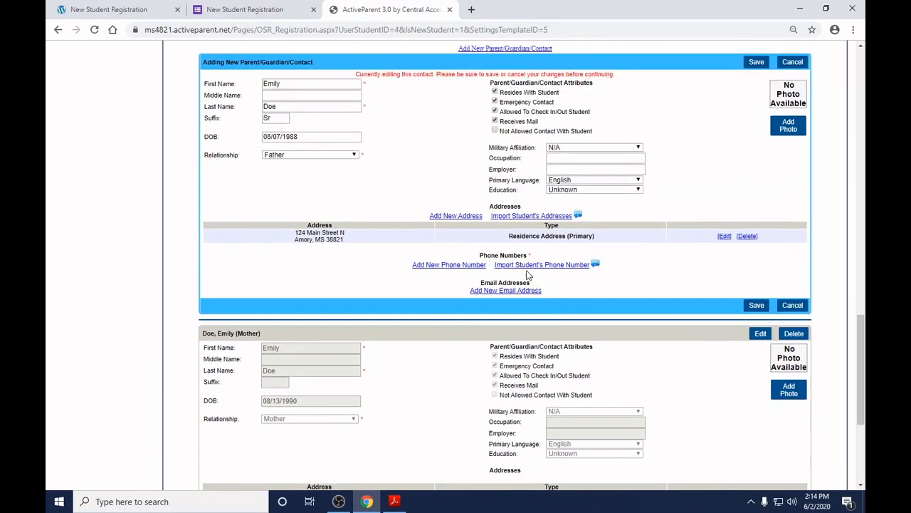
{"action": "left_click", "coordinate": [472, 265]}
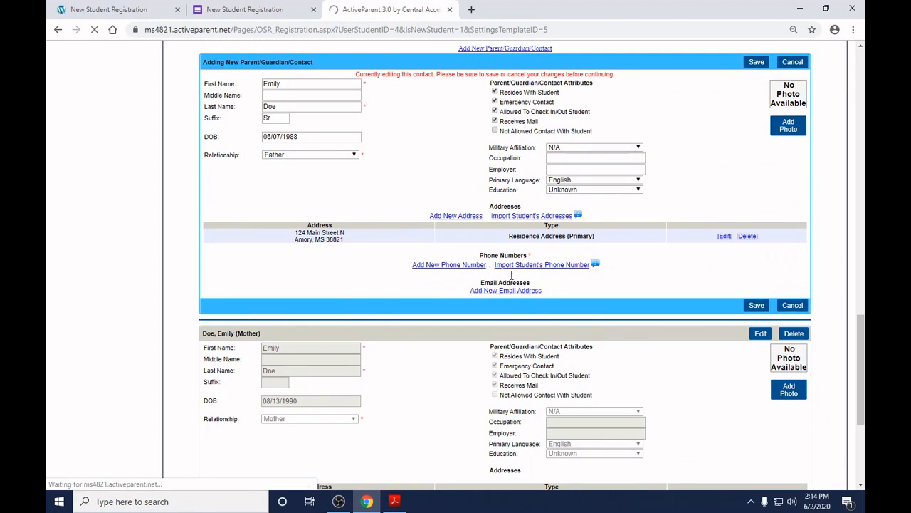
Add the father's phone number as his primary Cellular phone.
{"action": "left_click", "coordinate": [488, 290]}
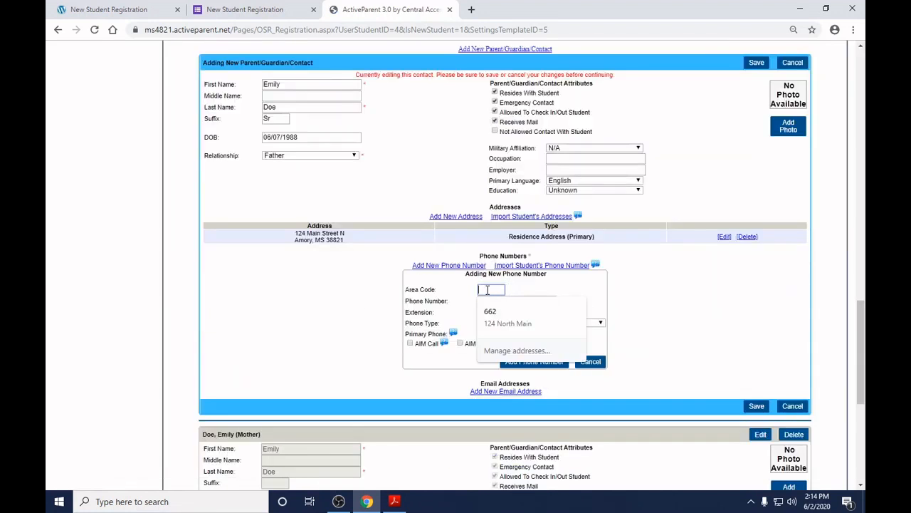
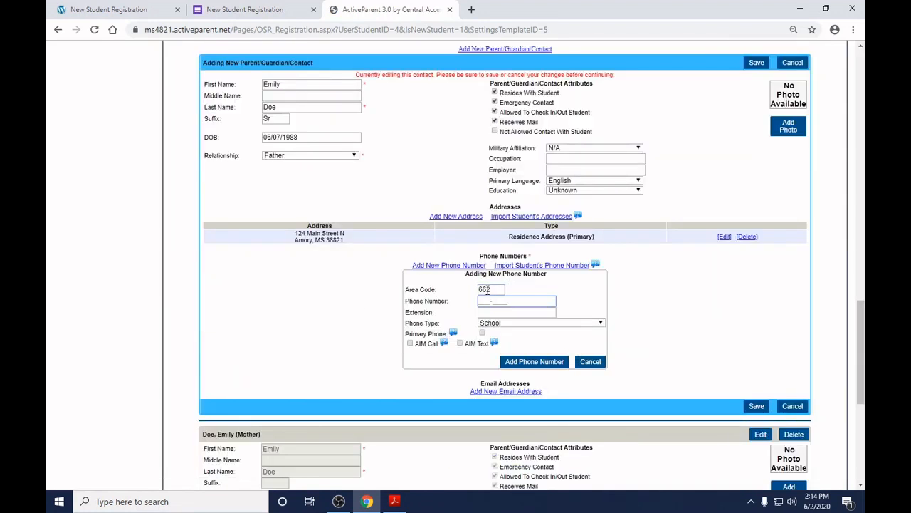
{"action": "left_click", "coordinate": [495, 322]}
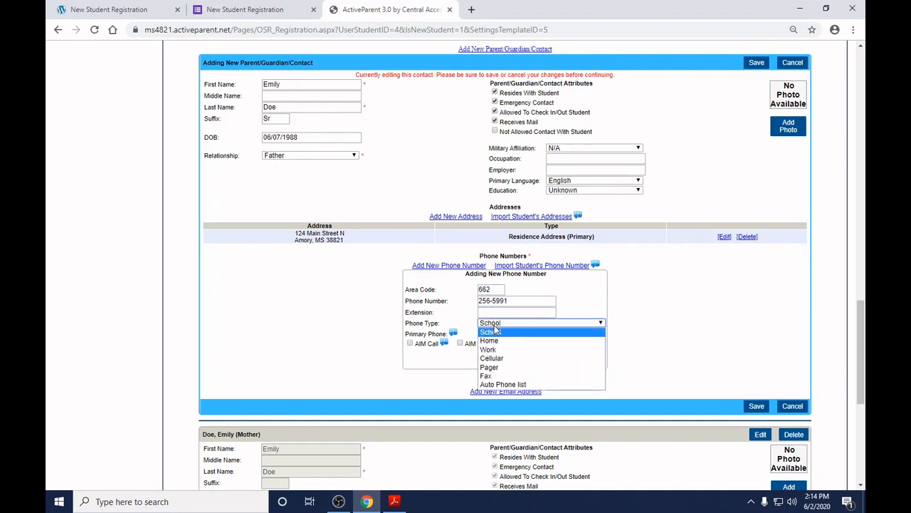
{"action": "left_click", "coordinate": [494, 359]}
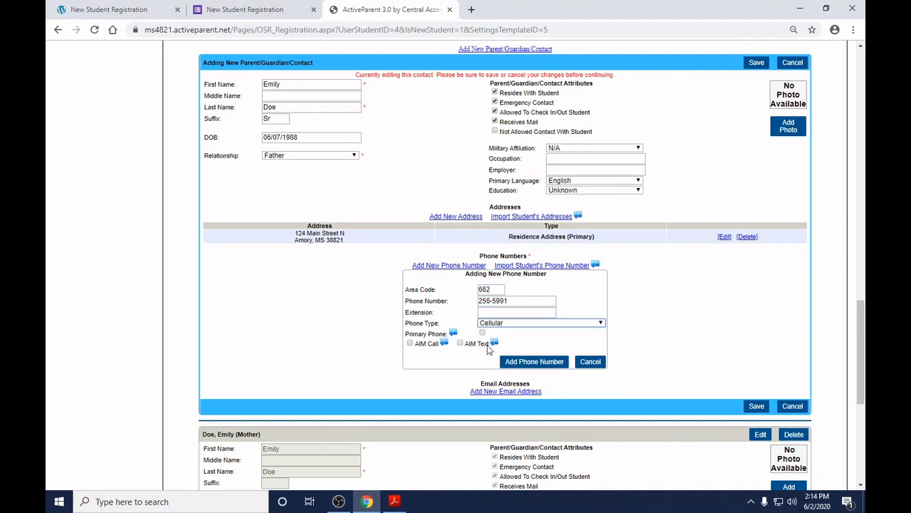
{"action": "left_click", "coordinate": [482, 332]}
{"action": "left_click", "coordinate": [519, 362]}
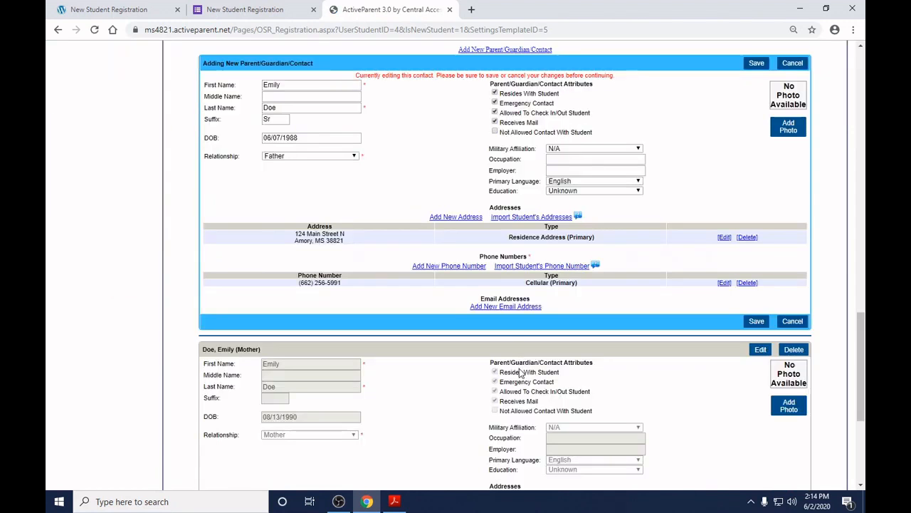
Add the father's e-mail address as primary and save the father's contact.
{"action": "left_click", "coordinate": [502, 307]}
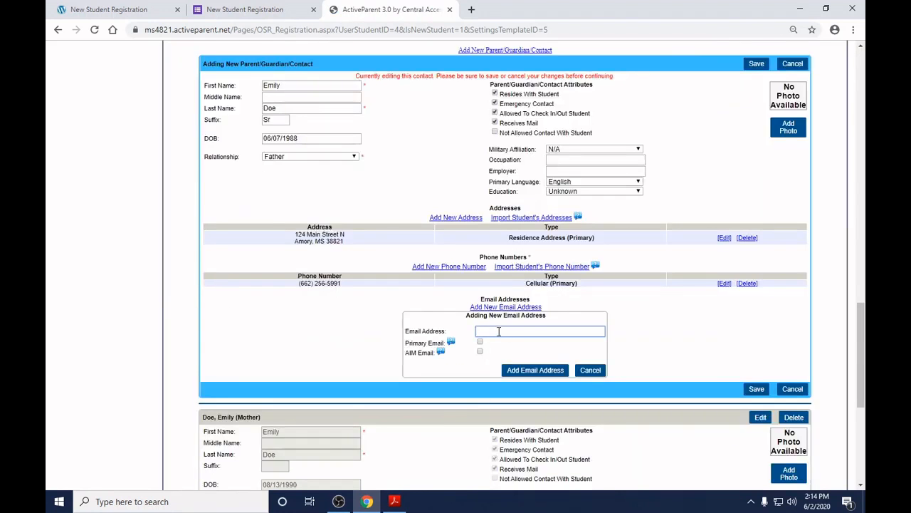
{"action": "left_click", "coordinate": [479, 342]}
{"action": "left_click", "coordinate": [528, 370]}
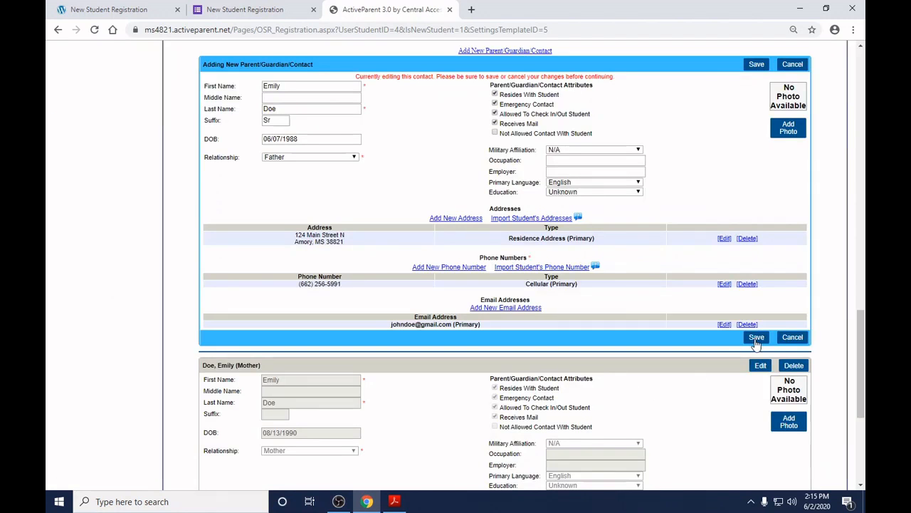
{"action": "left_click", "coordinate": [754, 340]}
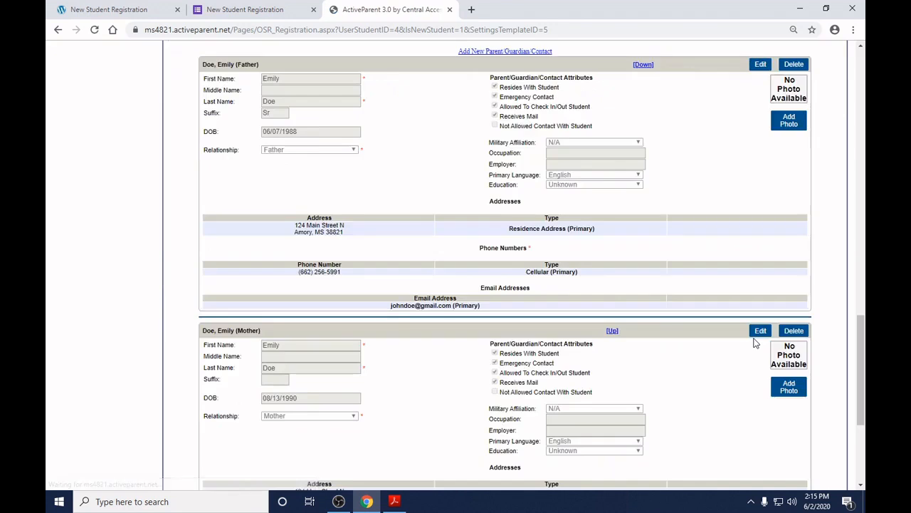
Enter the sibling's name, 5th grade and East Amory school in Siblings, then go to Miscellaneous.
{"action": "scroll", "coordinate": [627, 345], "scroll_direction": "up", "scroll_amount": 3}
{"action": "scroll", "coordinate": [627, 345], "scroll_direction": "down", "scroll_amount": 6}
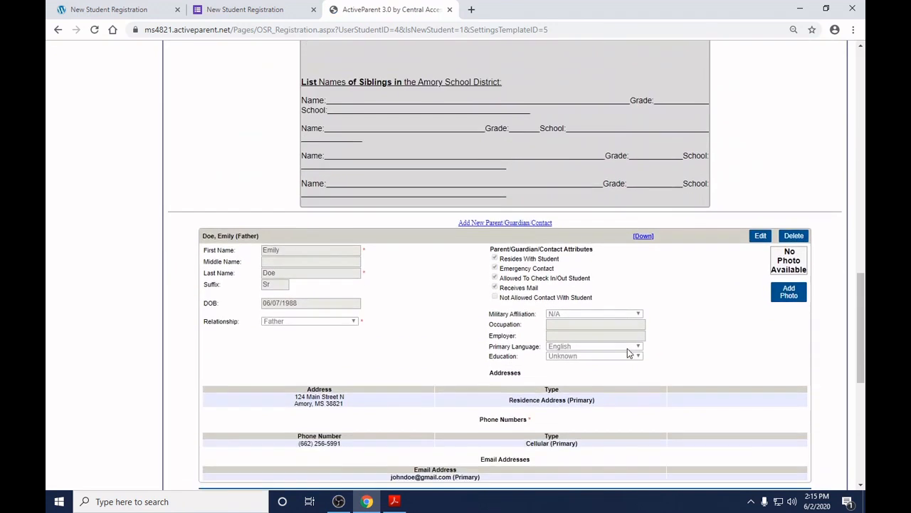
{"action": "scroll", "coordinate": [627, 351], "scroll_direction": "down", "scroll_amount": 2}
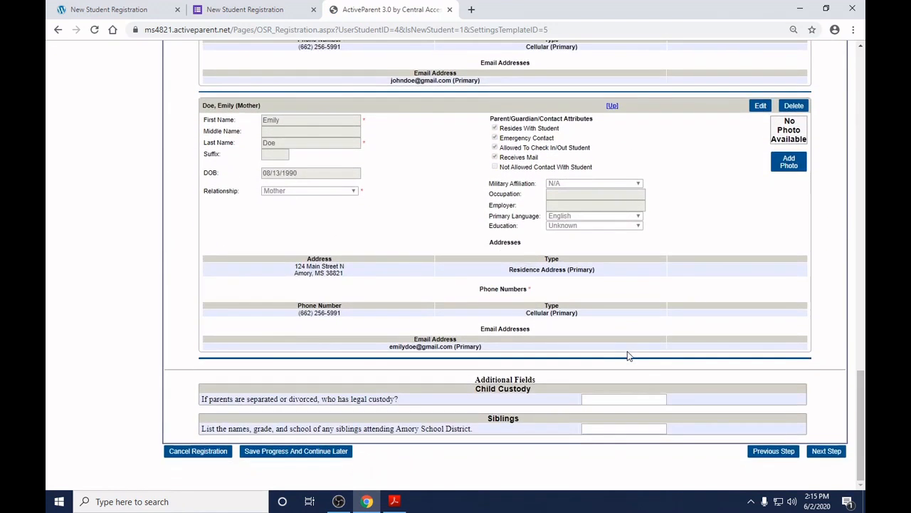
{"action": "left_click", "coordinate": [600, 399]}
{"action": "left_click", "coordinate": [598, 429]}
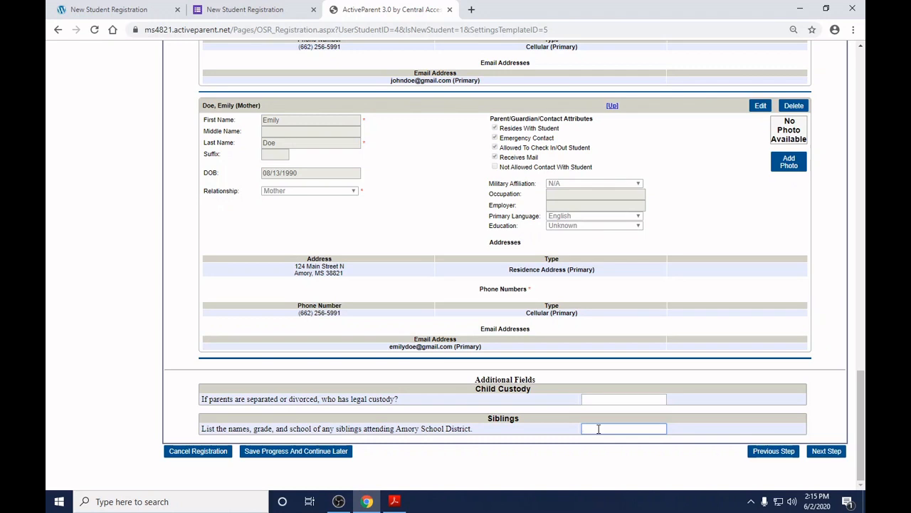
{"action": "type", "text": "Jo"}
{"action": "type", "text": "hn Do"}
{"action": "type", "text": "e J"}
{"action": "type", "text": " 5th"}
{"action": "type", "text": ", Eas"}
{"action": "type", "text": "t Amory"}
{"action": "left_click", "coordinate": [822, 451]}
Set both the student and parent Compact dropdowns to "I agree" and continue to Surveys.
{"action": "scroll", "coordinate": [550, 370], "scroll_direction": "up", "scroll_amount": 3}
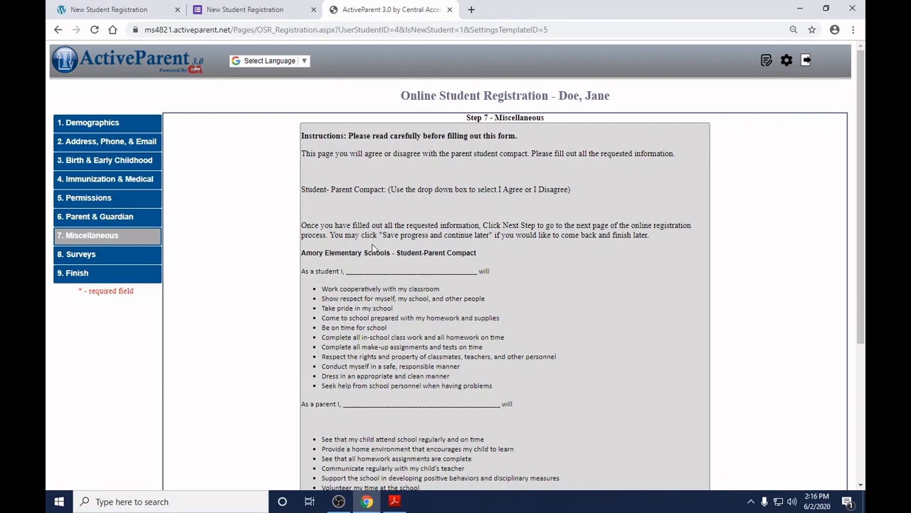
{"action": "scroll", "coordinate": [372, 239], "scroll_direction": "down", "scroll_amount": 3}
{"action": "scroll", "coordinate": [372, 254], "scroll_direction": "down", "scroll_amount": 1}
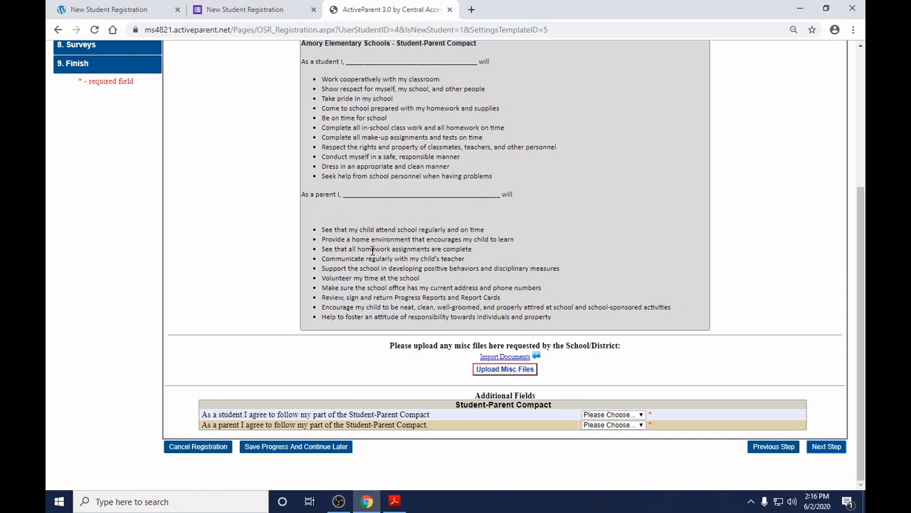
{"action": "left_click", "coordinate": [588, 416]}
{"action": "left_click", "coordinate": [593, 433]}
{"action": "left_click", "coordinate": [596, 426]}
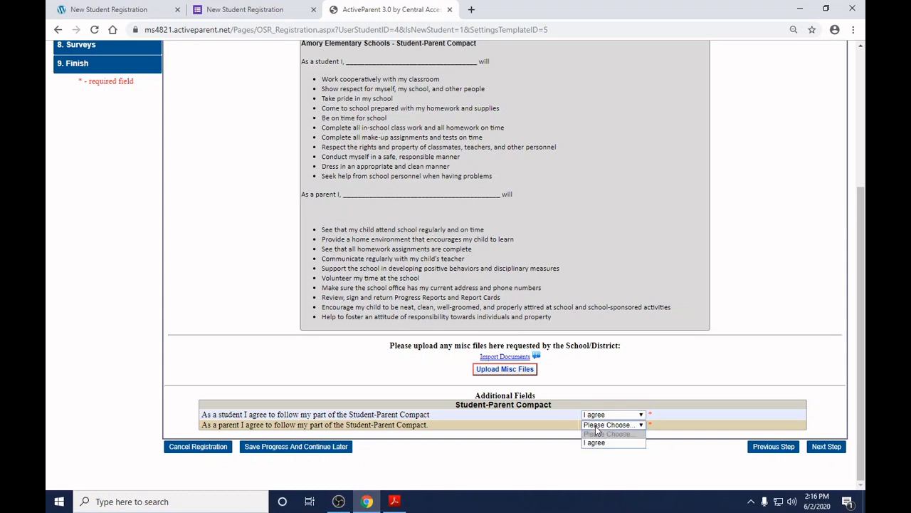
{"action": "left_click", "coordinate": [595, 442]}
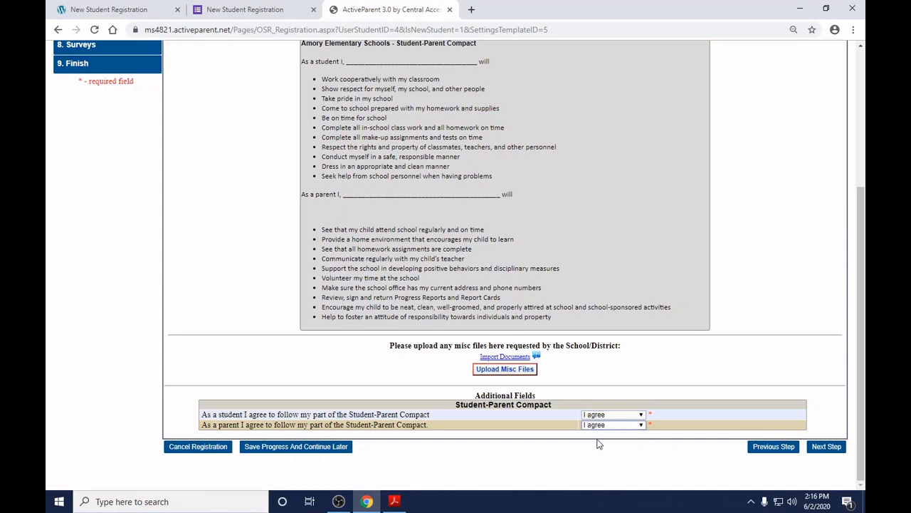
{"action": "left_click", "coordinate": [826, 447]}
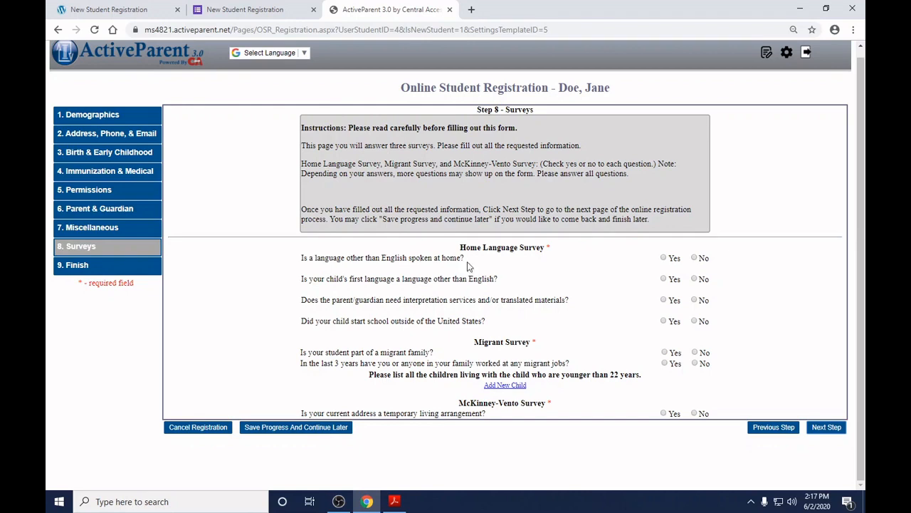
Answer No to both Home Language survey questions.
{"action": "left_click", "coordinate": [663, 258]}
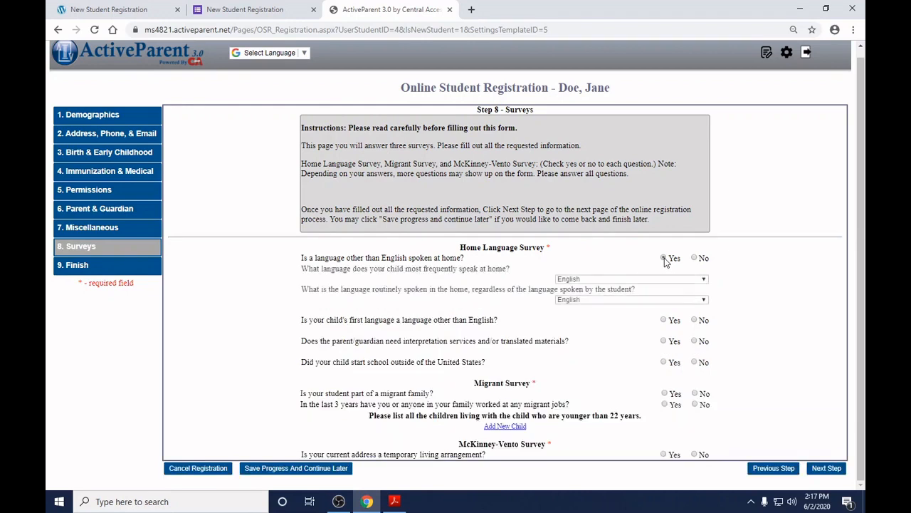
{"action": "left_click", "coordinate": [695, 259]}
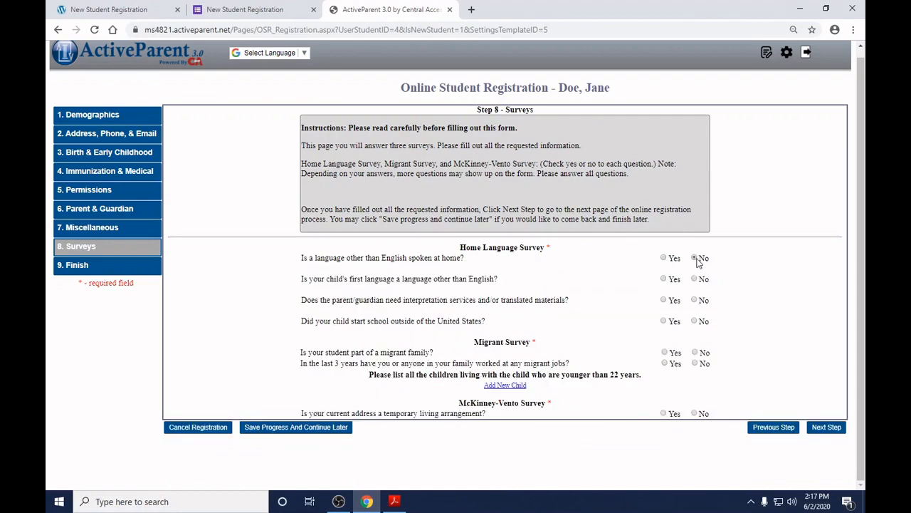
{"action": "left_click", "coordinate": [663, 258]}
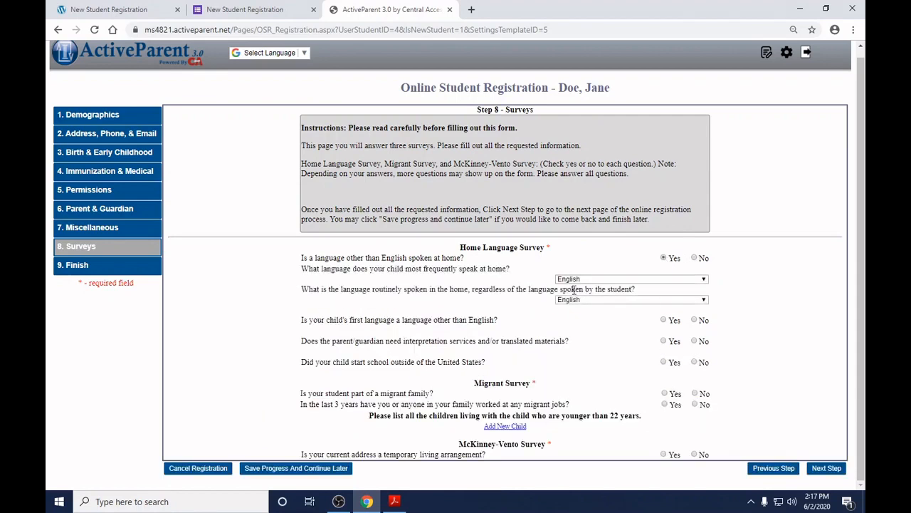
{"action": "left_click", "coordinate": [694, 259]}
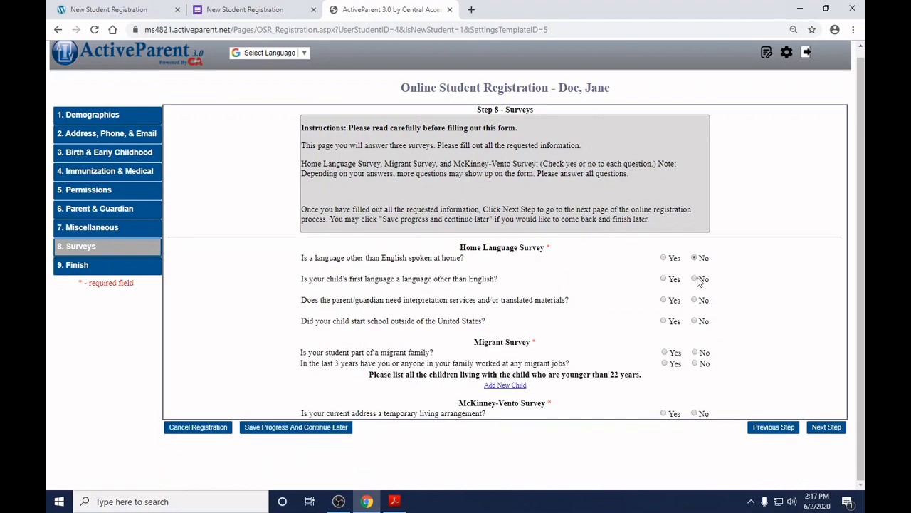
{"action": "left_click", "coordinate": [695, 300]}
Answer No to the migrant family, migrant jobs, temporary living and school-abroad questions, then continue to Finish.
{"action": "left_click", "coordinate": [704, 354]}
{"action": "left_click", "coordinate": [703, 364]}
{"action": "left_click", "coordinate": [696, 415]}
{"action": "left_click", "coordinate": [696, 321]}
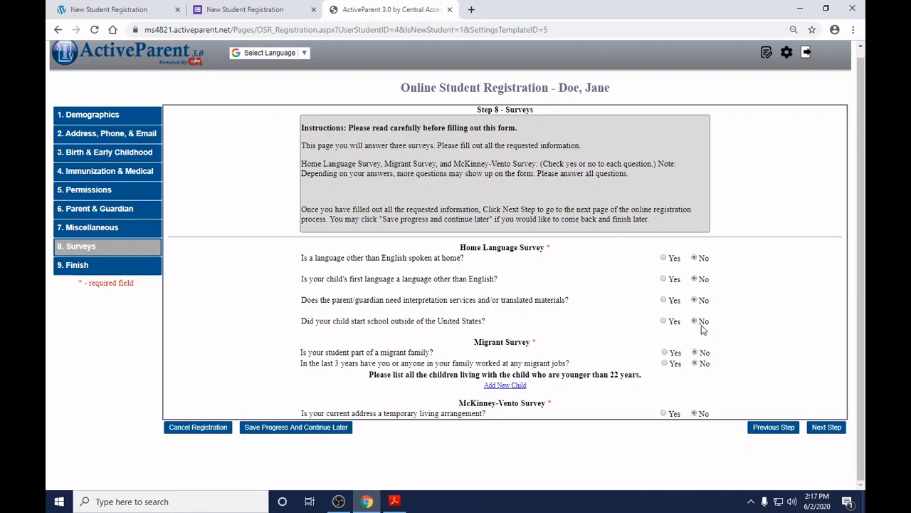
{"action": "left_click", "coordinate": [826, 427]}
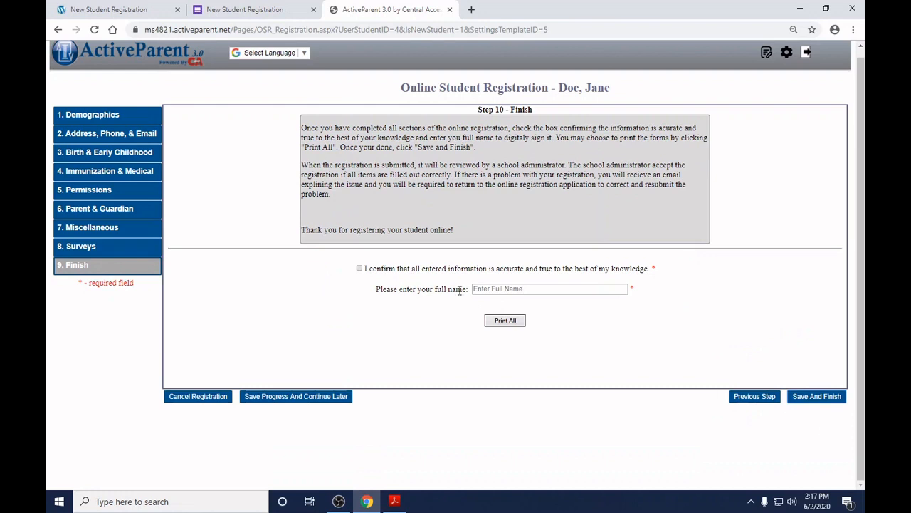
Tick the information-is-accurate checkbox and type the parent's full name as the signature.
{"action": "left_click", "coordinate": [380, 274]}
{"action": "left_click", "coordinate": [517, 291]}
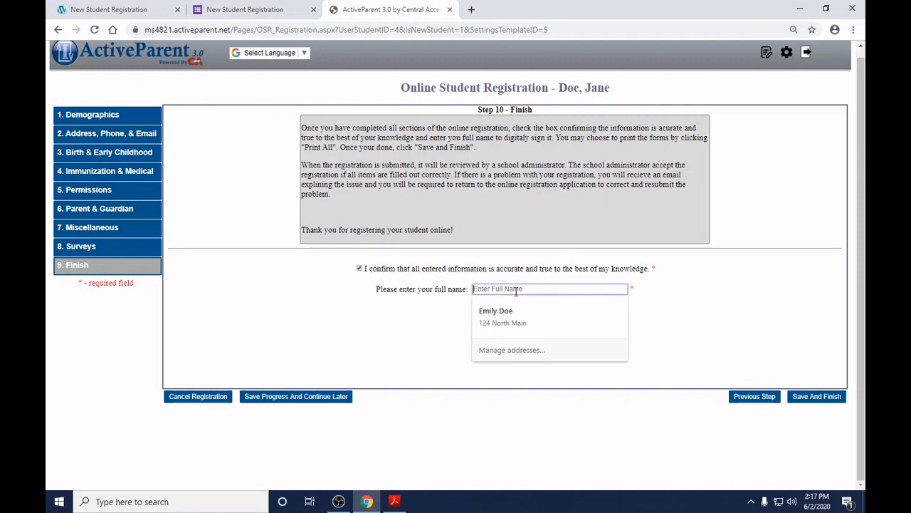
{"action": "key", "text": "Down"}
{"action": "key", "text": "Return"}
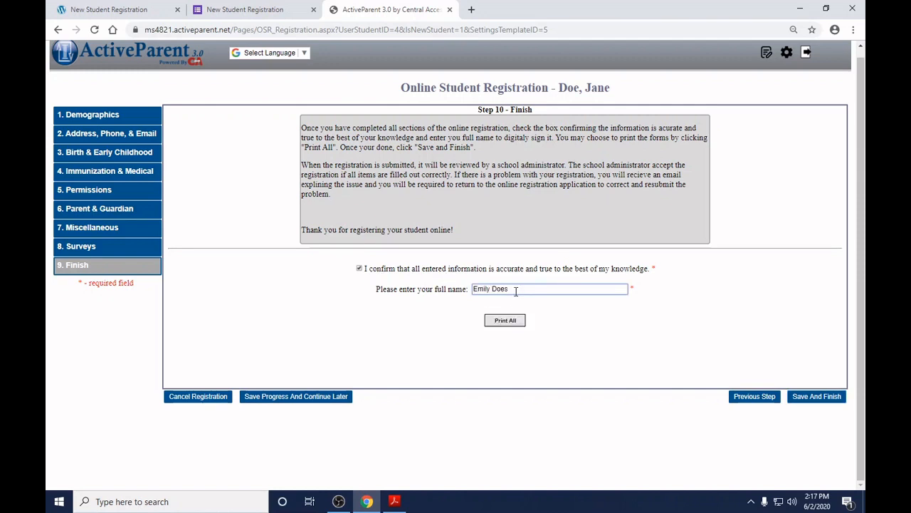
{"action": "left_click", "coordinate": [678, 276]}
{"action": "triple_click", "coordinate": [567, 289]}
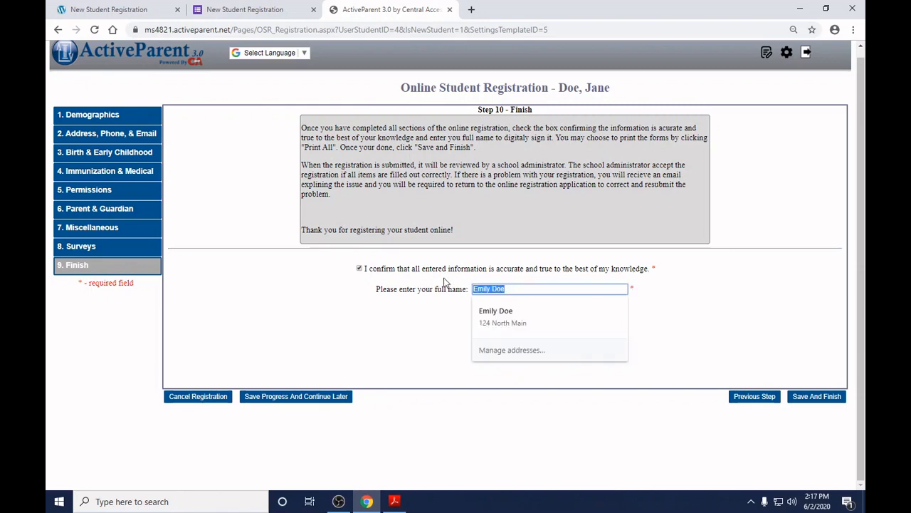
{"action": "type", "text": "Emily Doe"}
{"action": "left_click", "coordinate": [652, 271]}
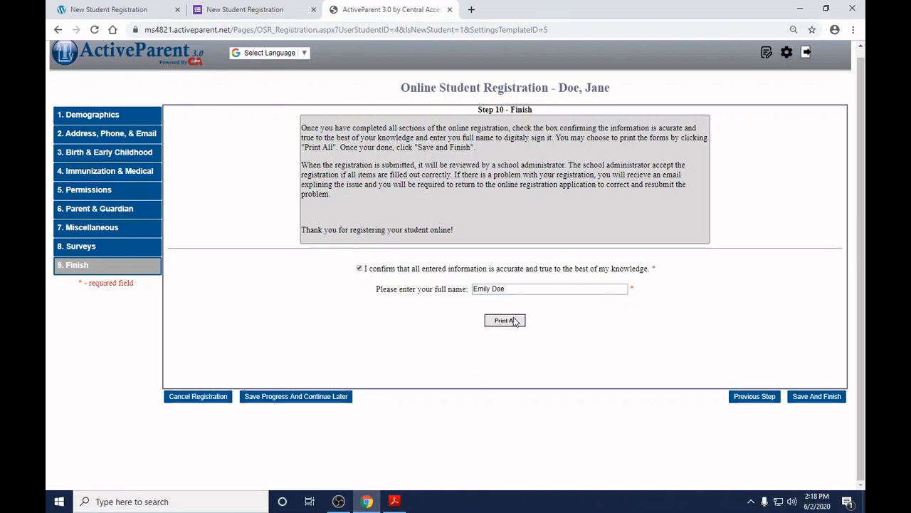
Save and finish the registration, confirm the dialog, and highlight the 'Student Registration submission successful!' message.
{"action": "left_click", "coordinate": [803, 404]}
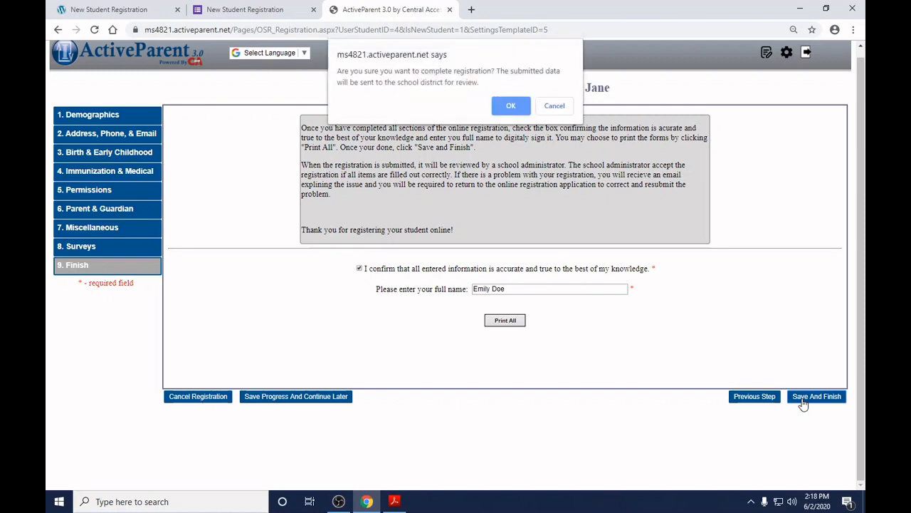
{"action": "left_click", "coordinate": [510, 106]}
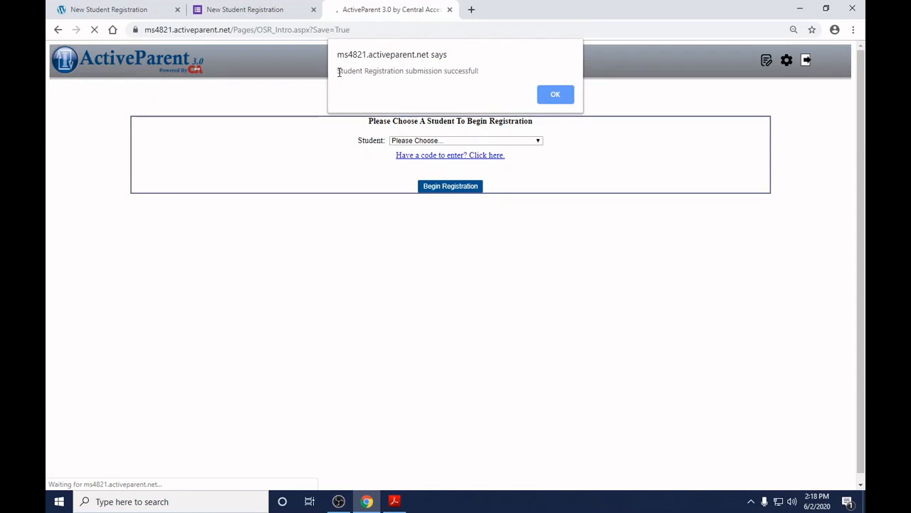
{"action": "left_click_drag", "start_coordinate": [339, 72], "coordinate": [481, 76]}
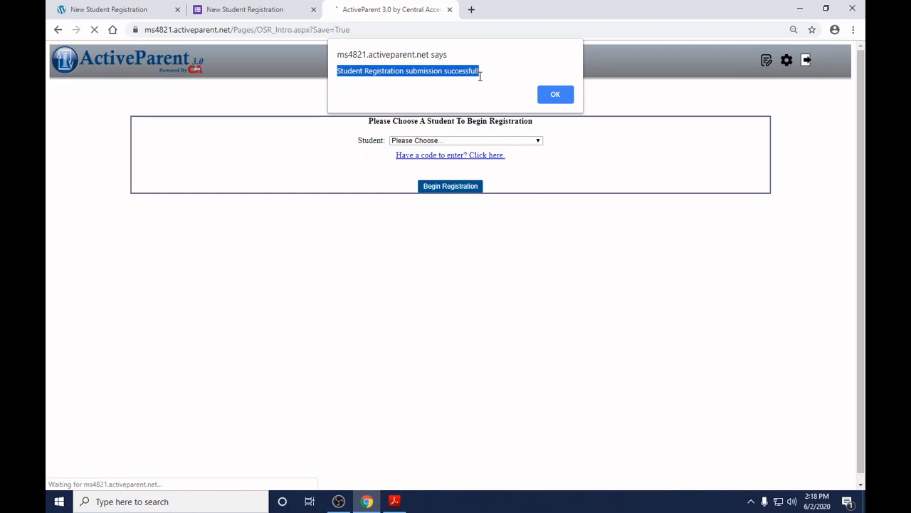